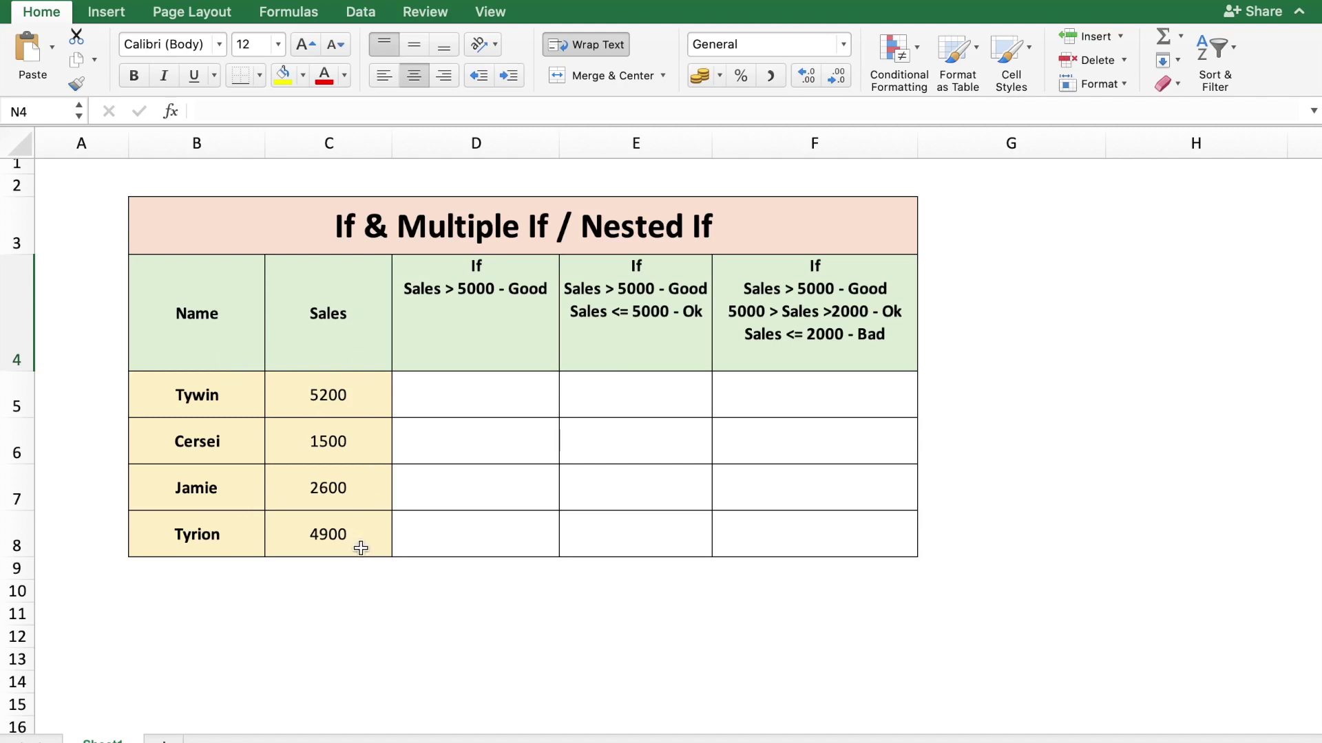
# Step: Enter the formula =IF(C5>5000,"Good") in cell D5 to rate the first salesperson's sales
pyautogui.click(482, 362)
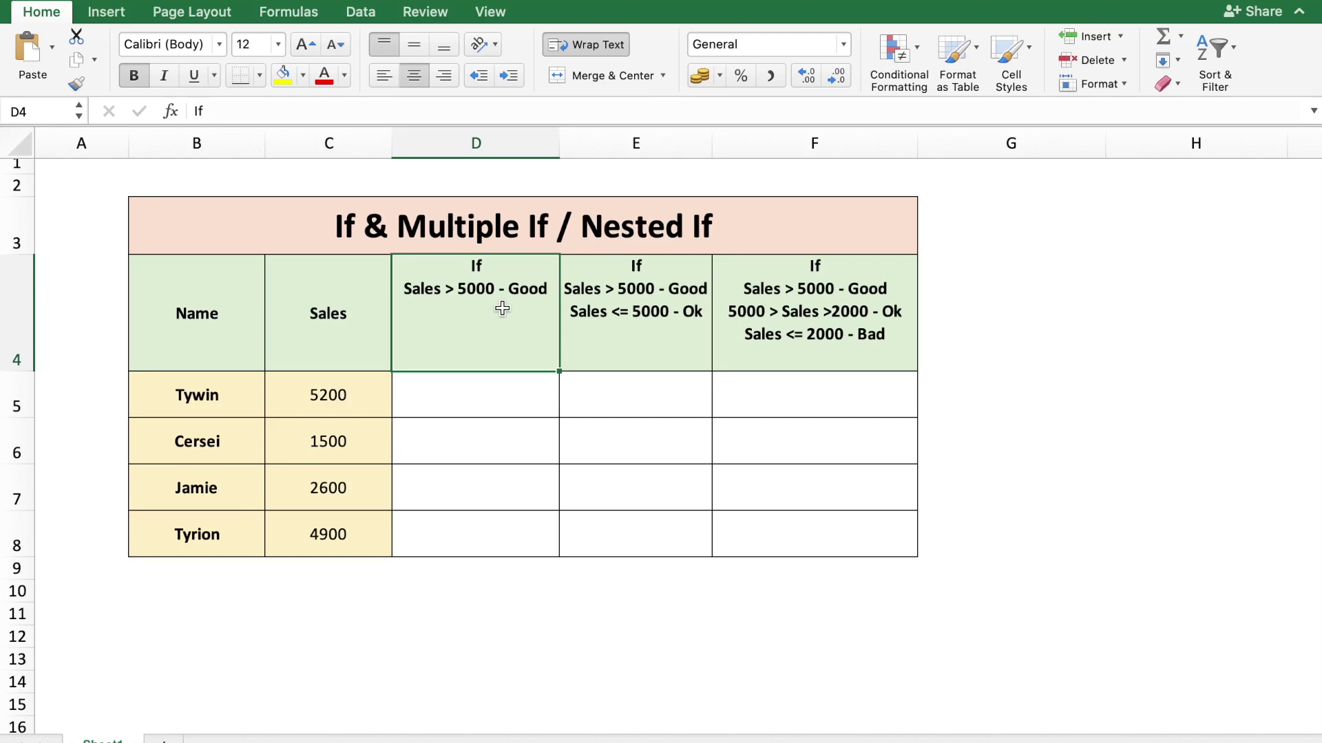
pyautogui.click(464, 401)
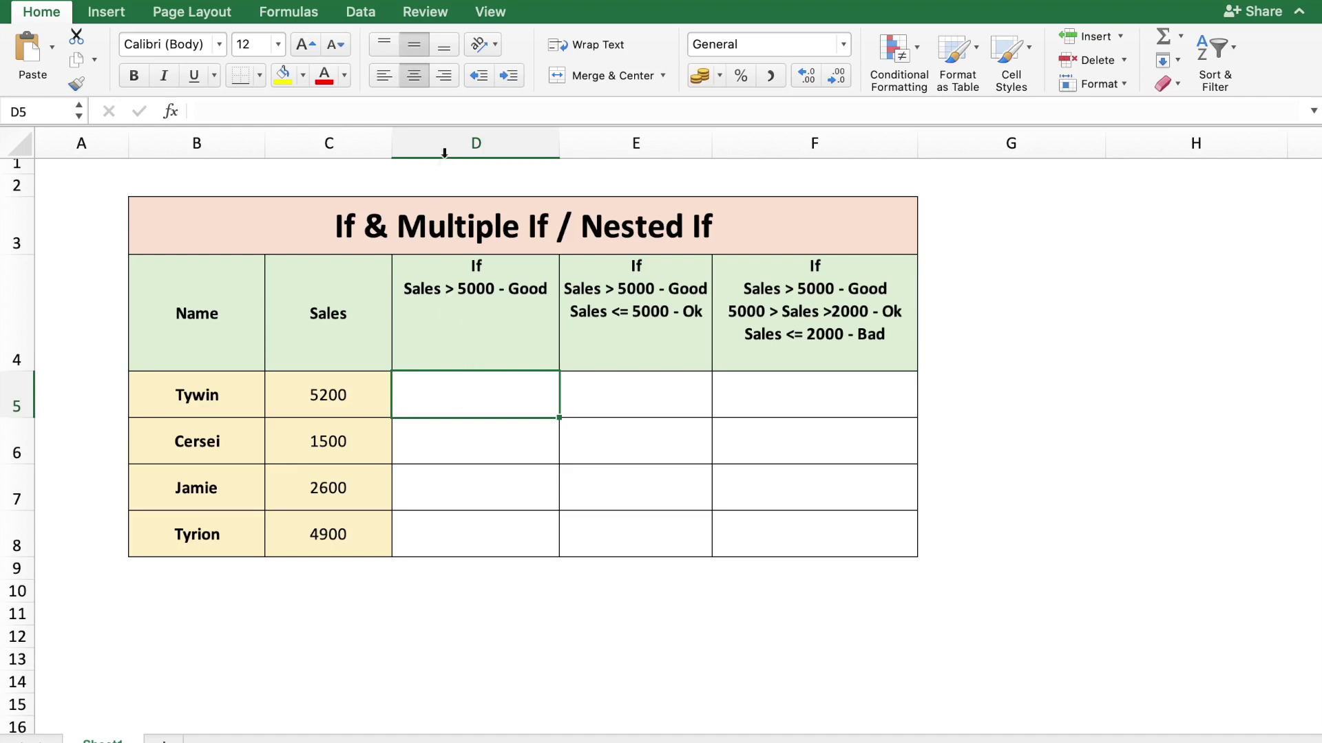
pyautogui.click(433, 113)
pyautogui.write('=i')
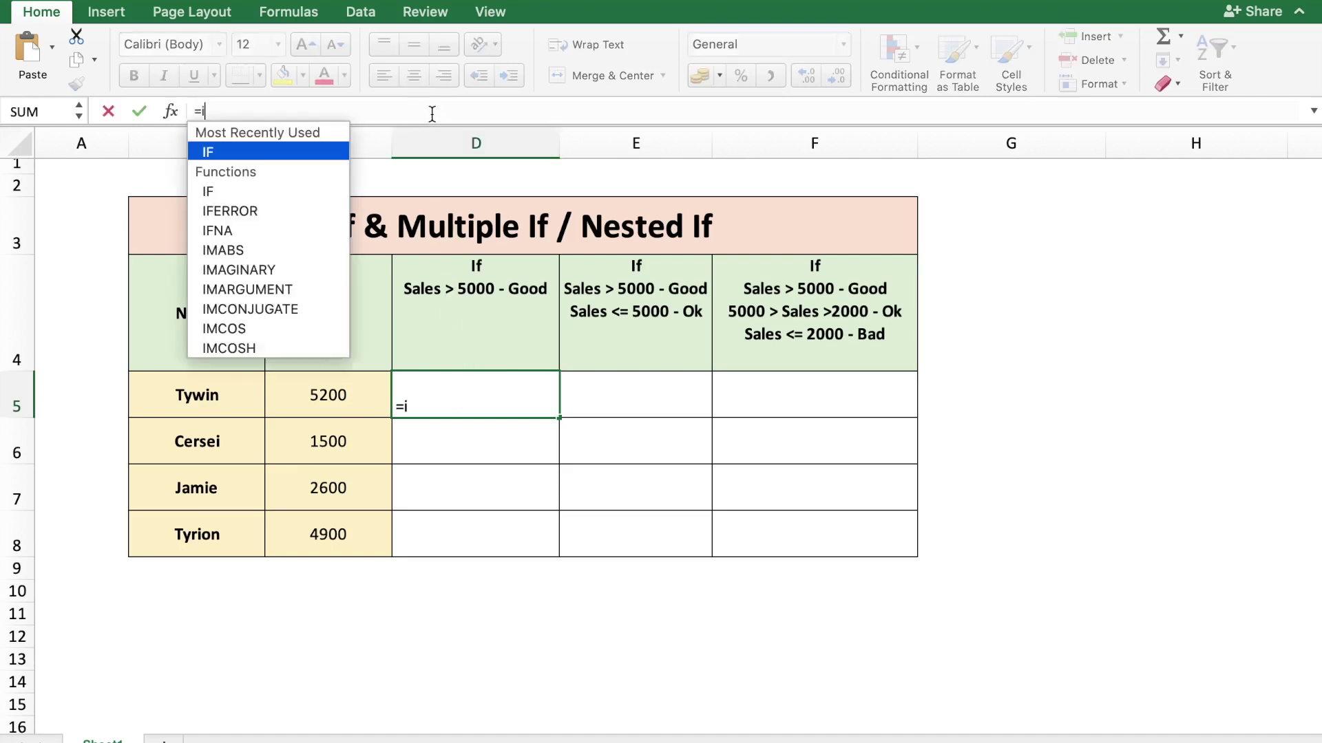
pyautogui.write('f(')
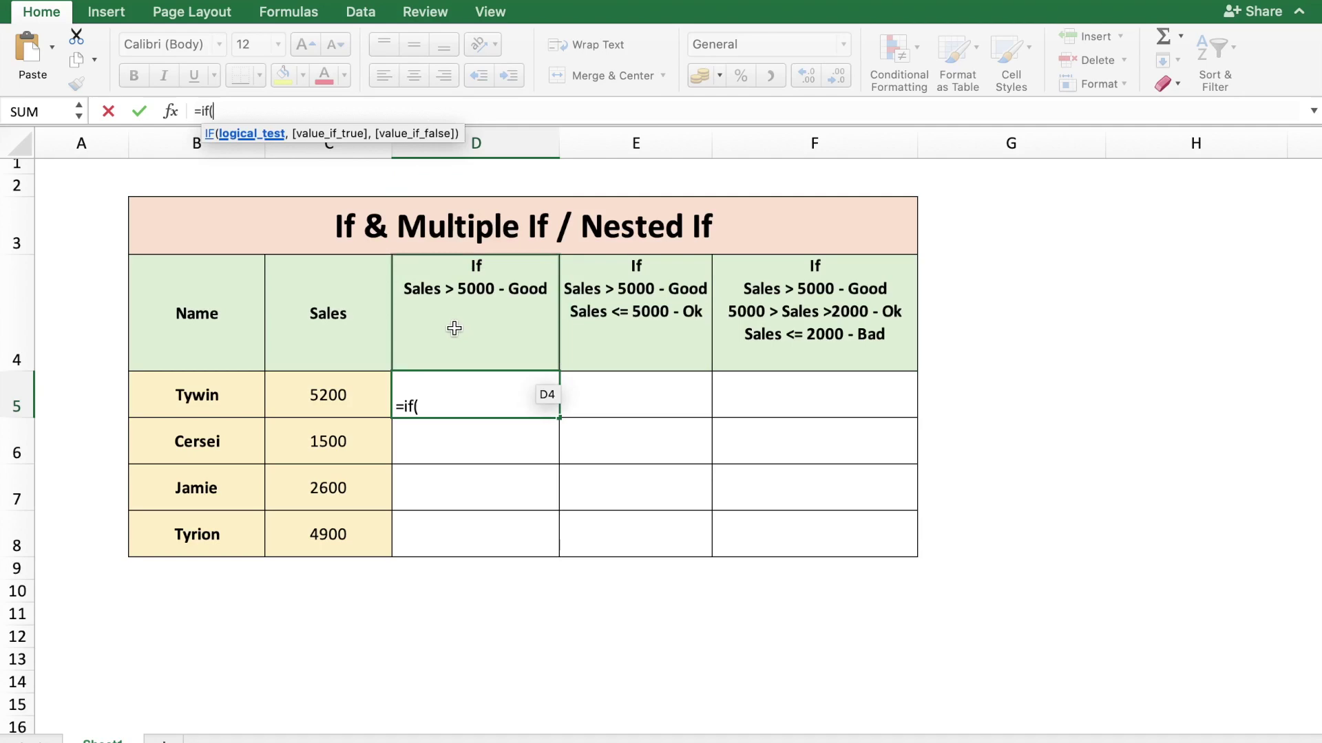
pyautogui.click(340, 405)
pyautogui.write('>500')
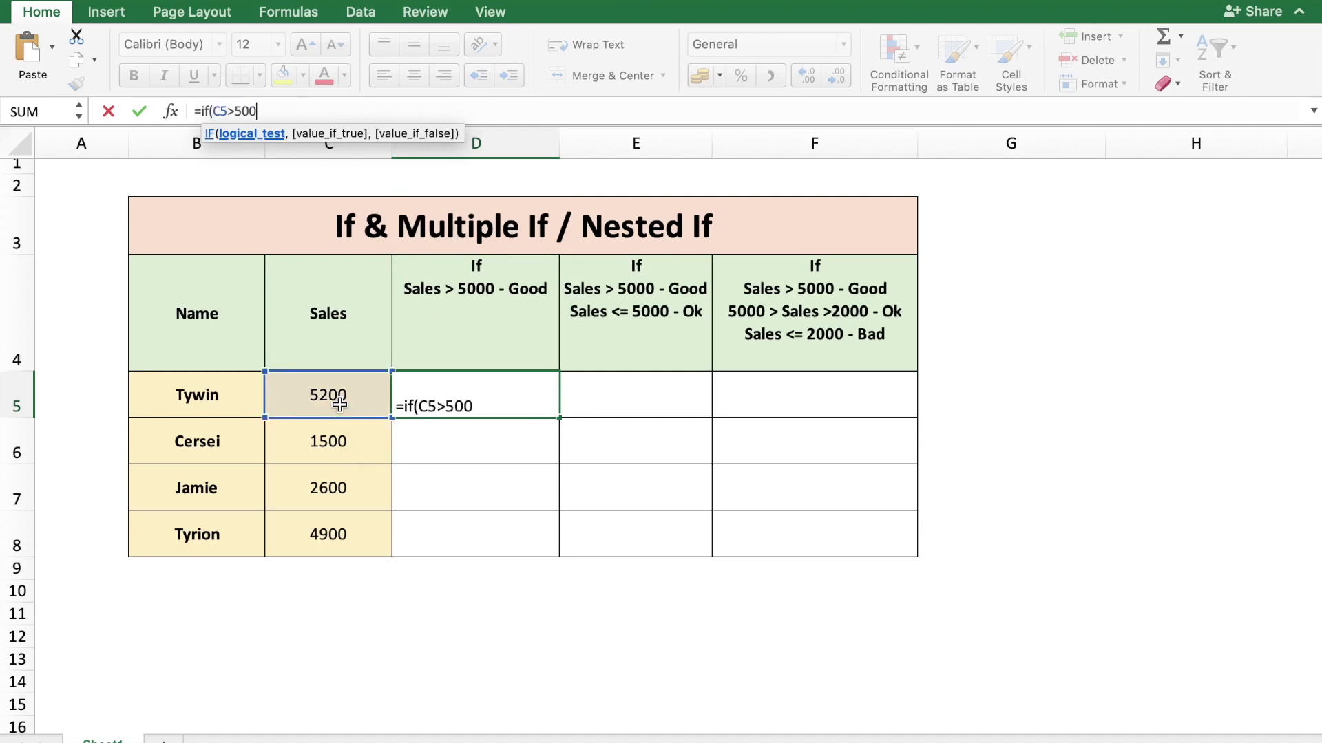
pyautogui.write('0,')
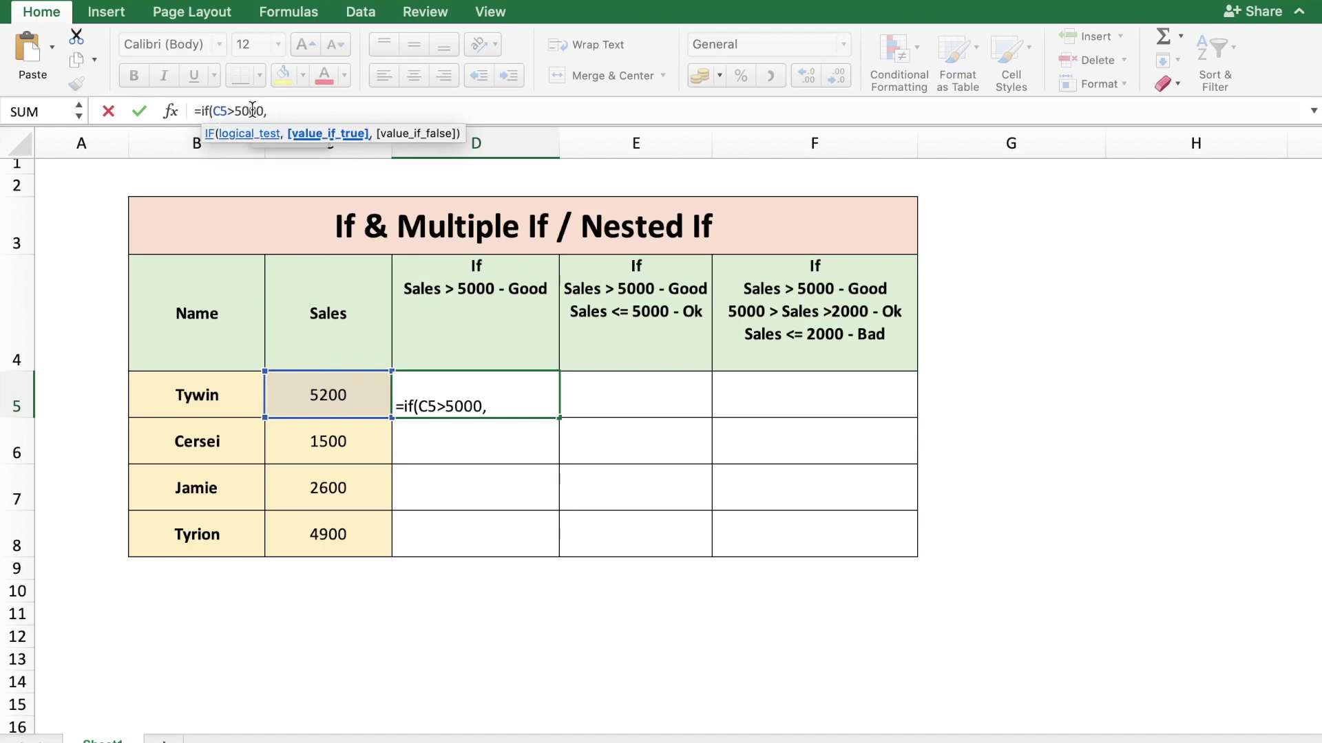
pyautogui.write('"Good"')
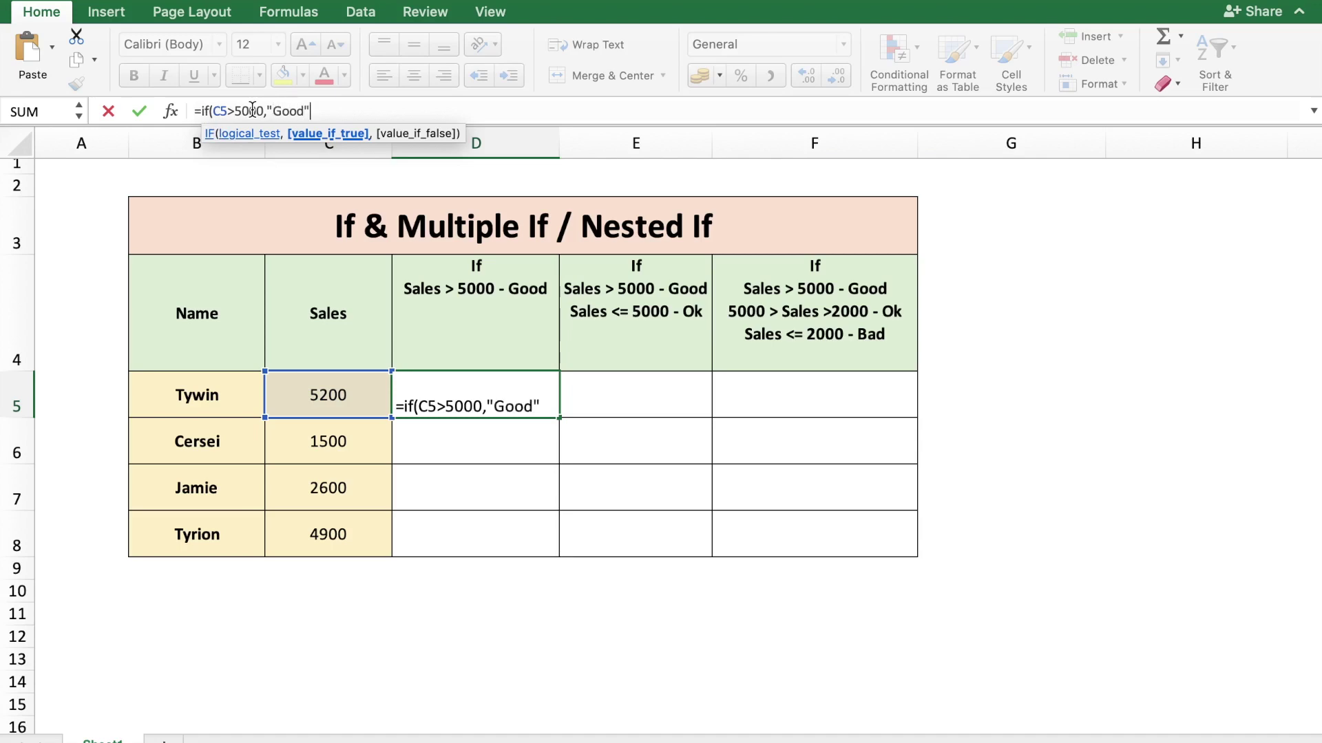
pyautogui.hotkey('alt', 'Return')
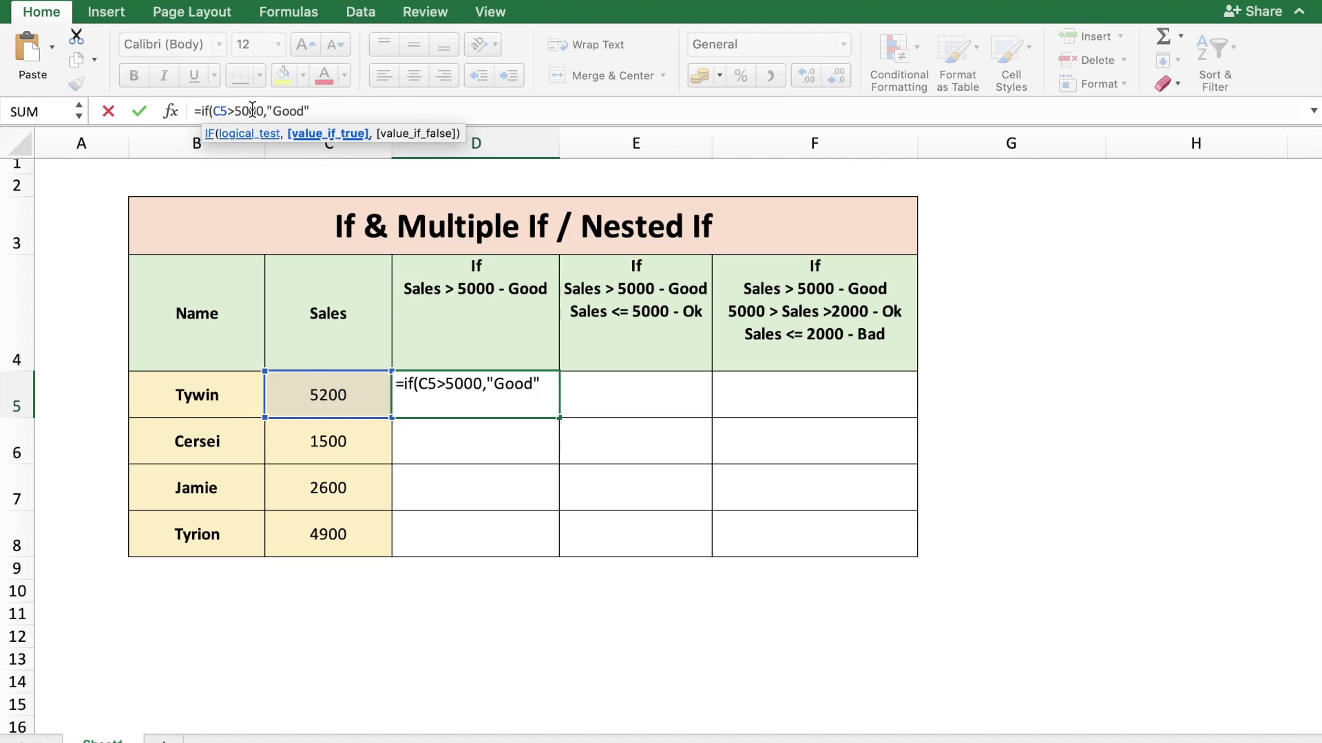
pyautogui.write(')')
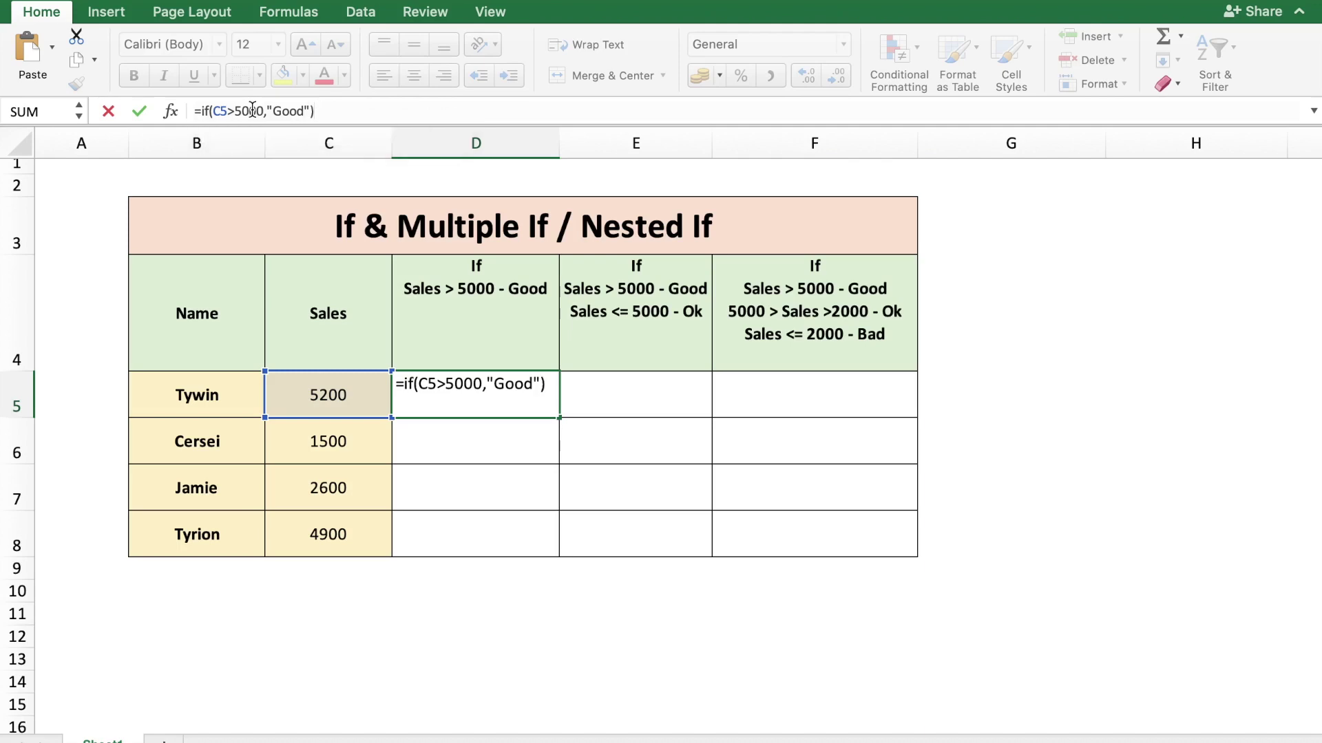
pyautogui.press('Return')
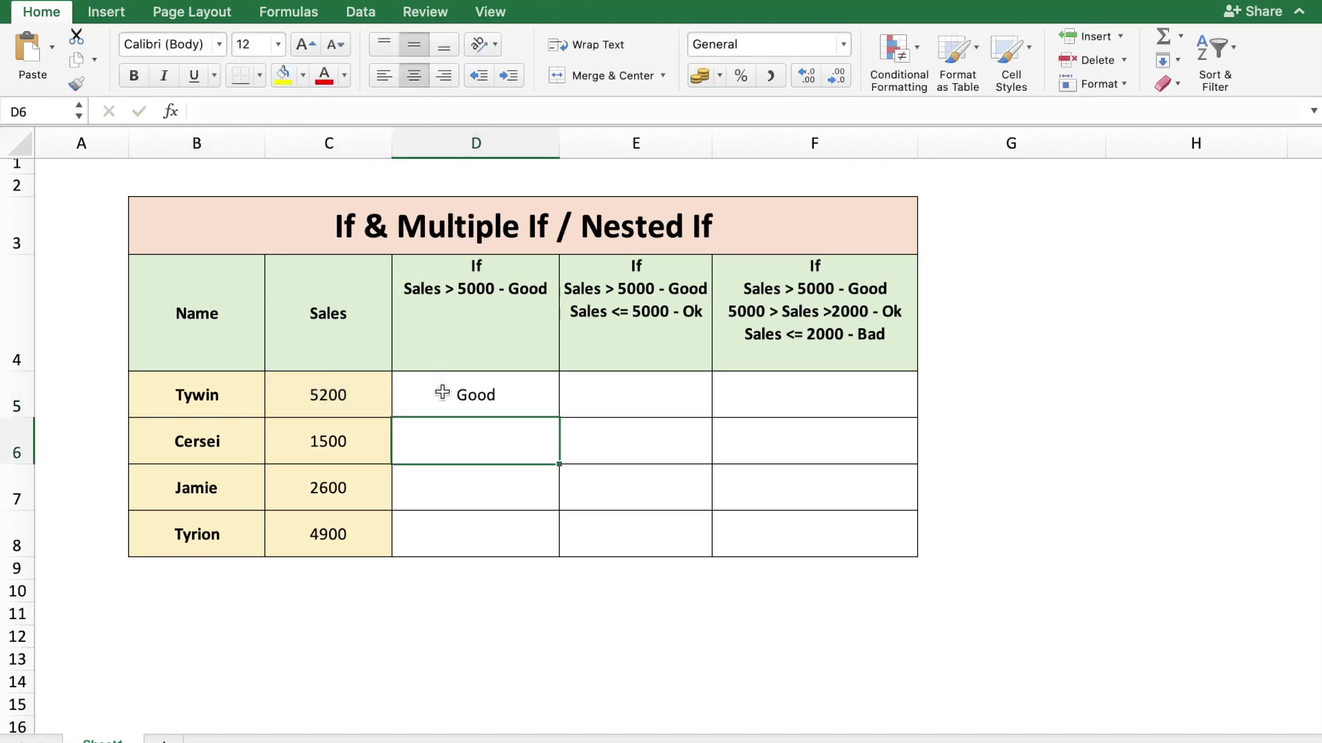
# Step: Fill the IF formula from D5 down through D8 and check the rows against their sales values
pyautogui.click(354, 399)
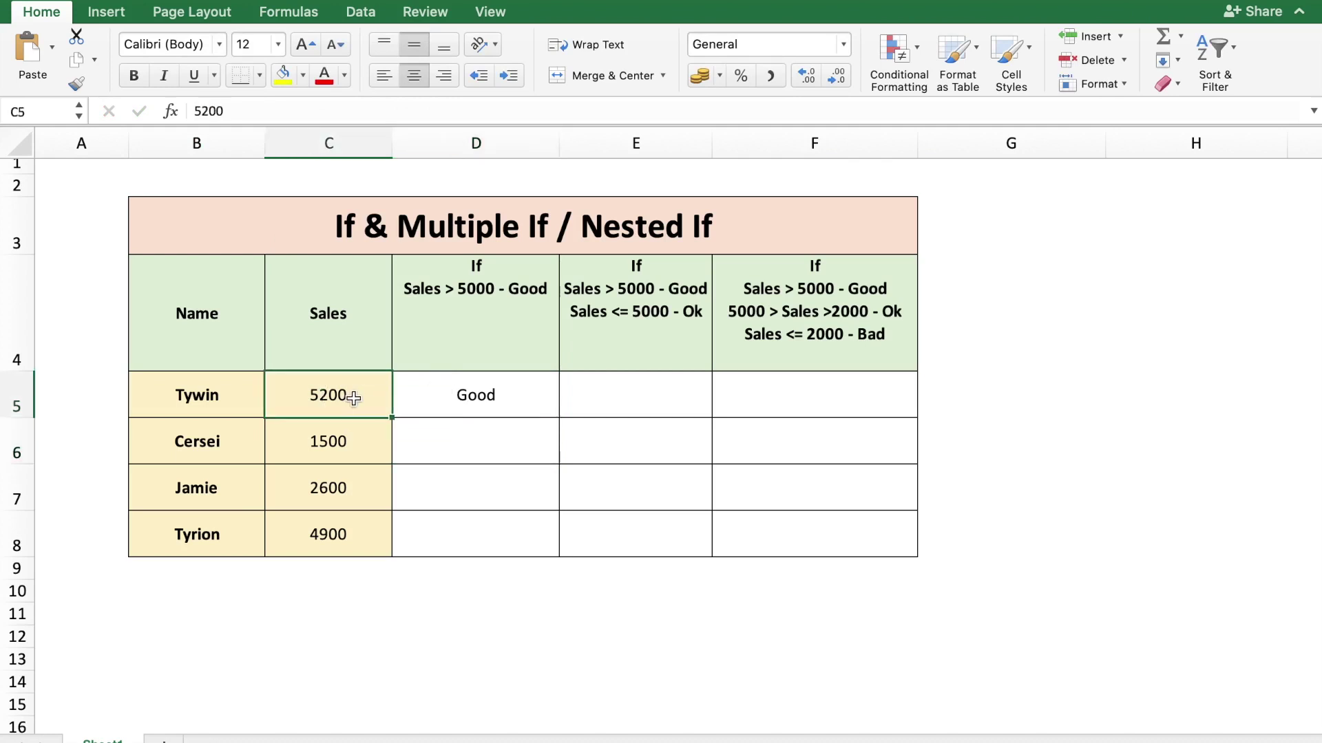
pyautogui.click(483, 396)
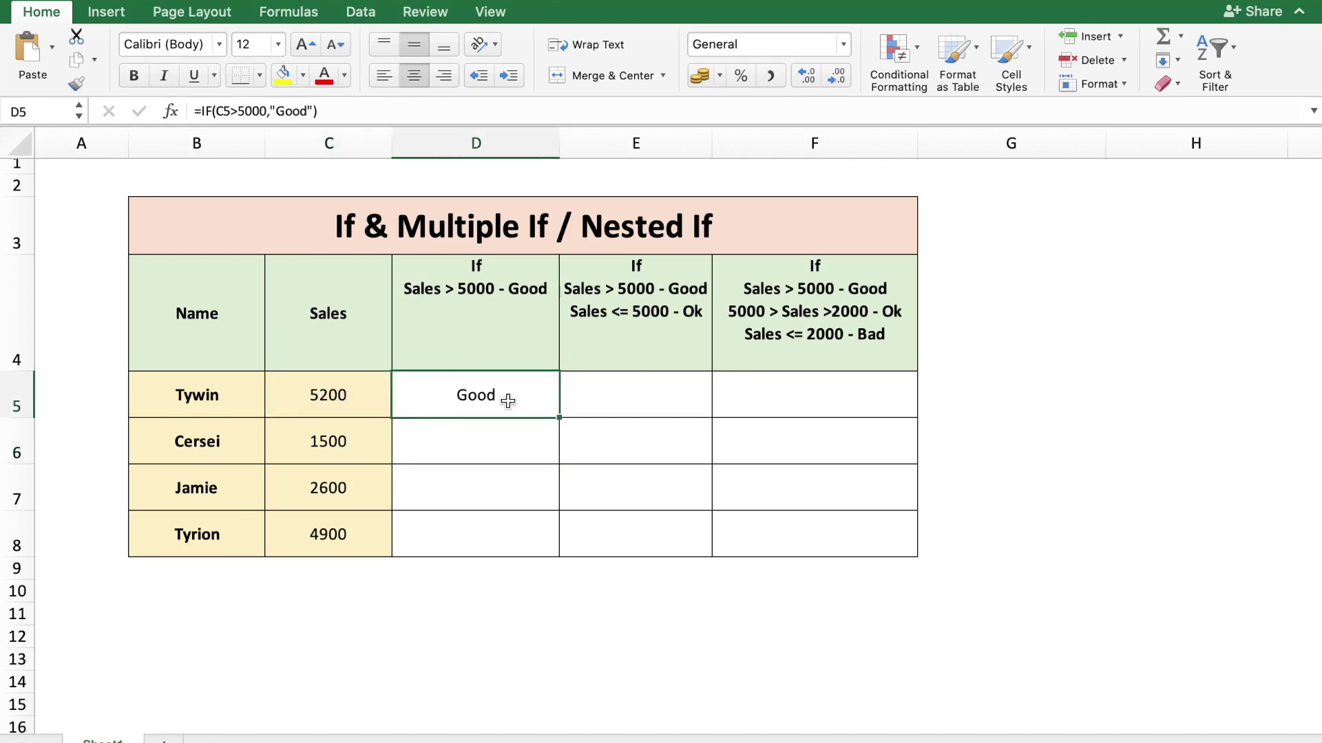
pyautogui.doubleClick(559, 419)
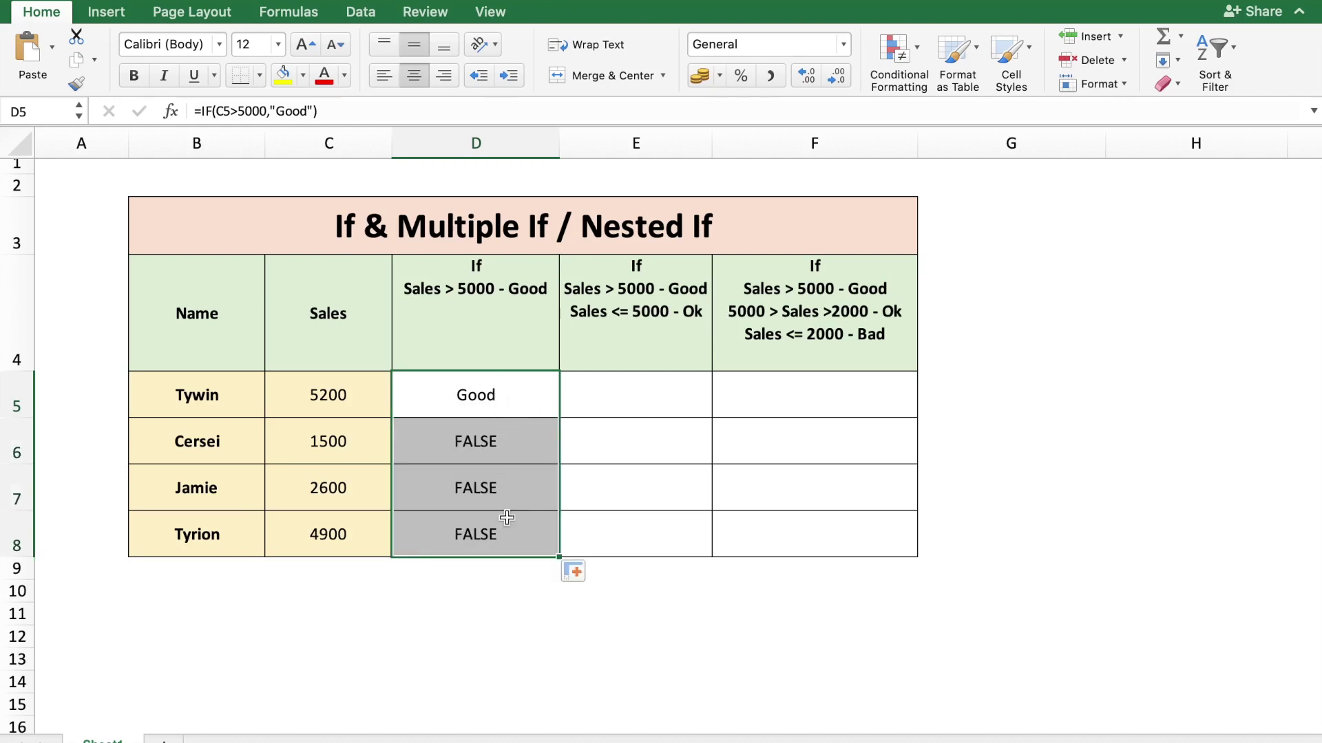
pyautogui.click(513, 442)
pyautogui.press('Down')
pyautogui.press('Down')
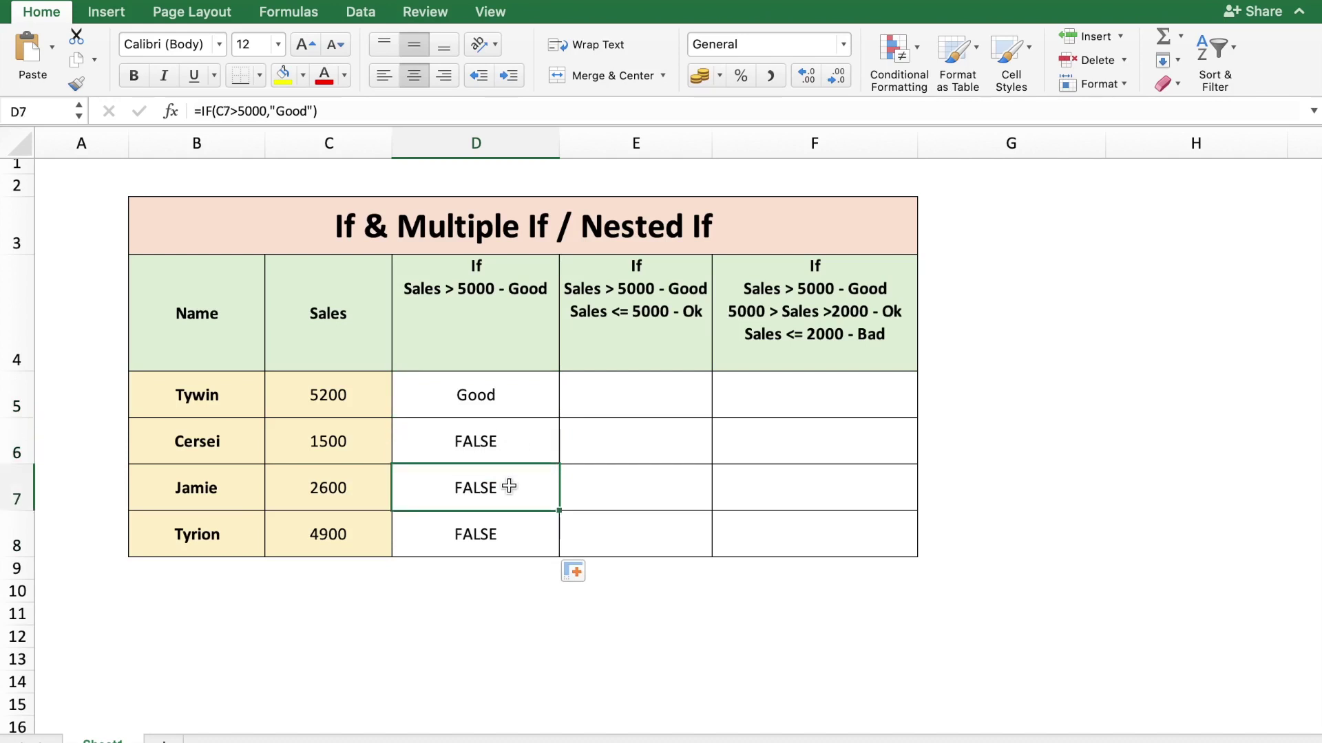
pyautogui.click(521, 398)
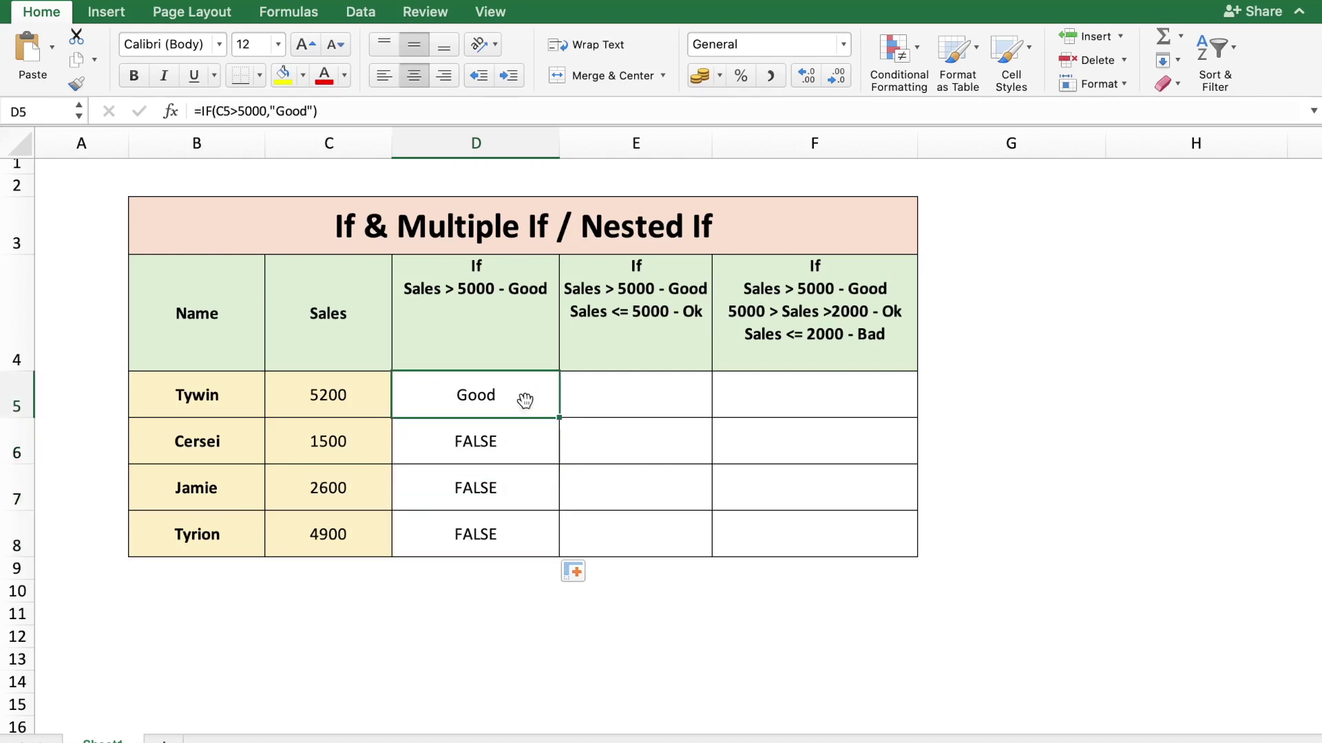
pyautogui.moveTo(376, 434); pyautogui.dragTo(360, 528)
# Step: Add an empty string "" as the value-if-false argument in D5's IF formula and fill it down through D8
pyautogui.click(513, 401)
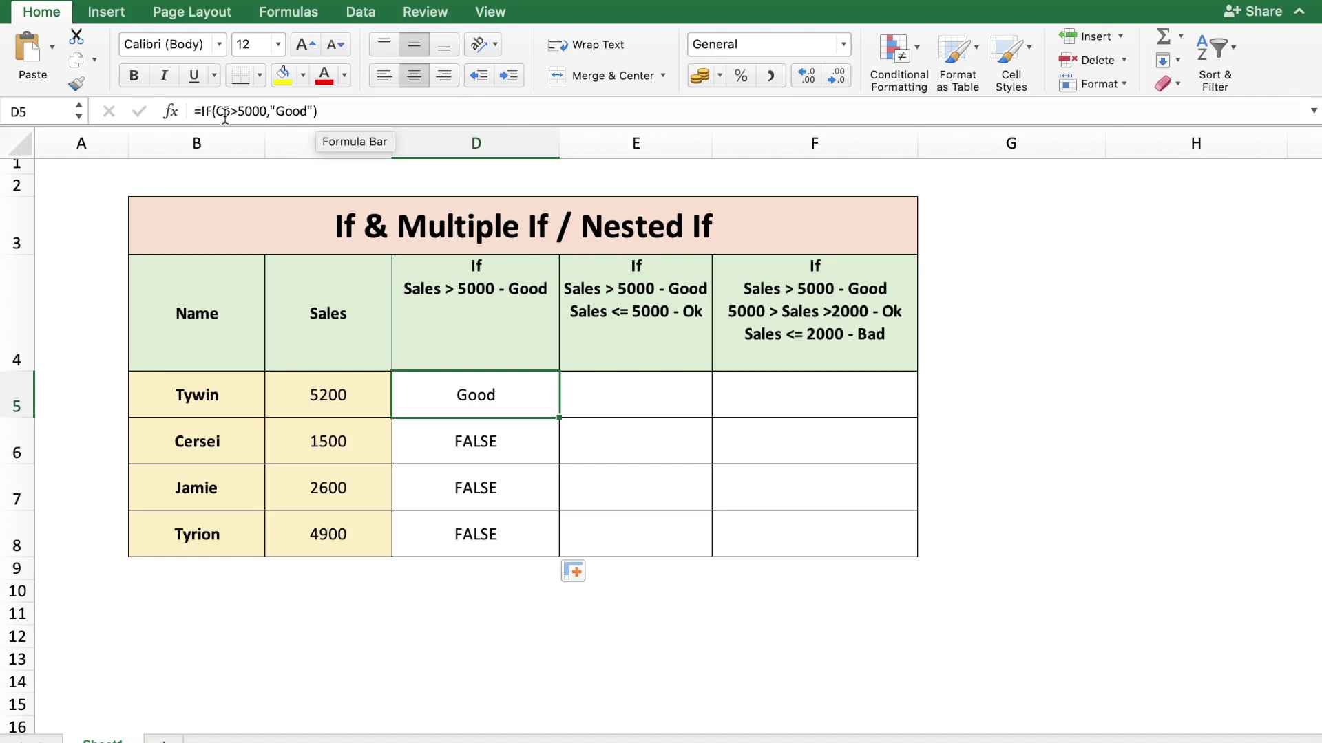
pyautogui.click(313, 111)
pyautogui.write(',')
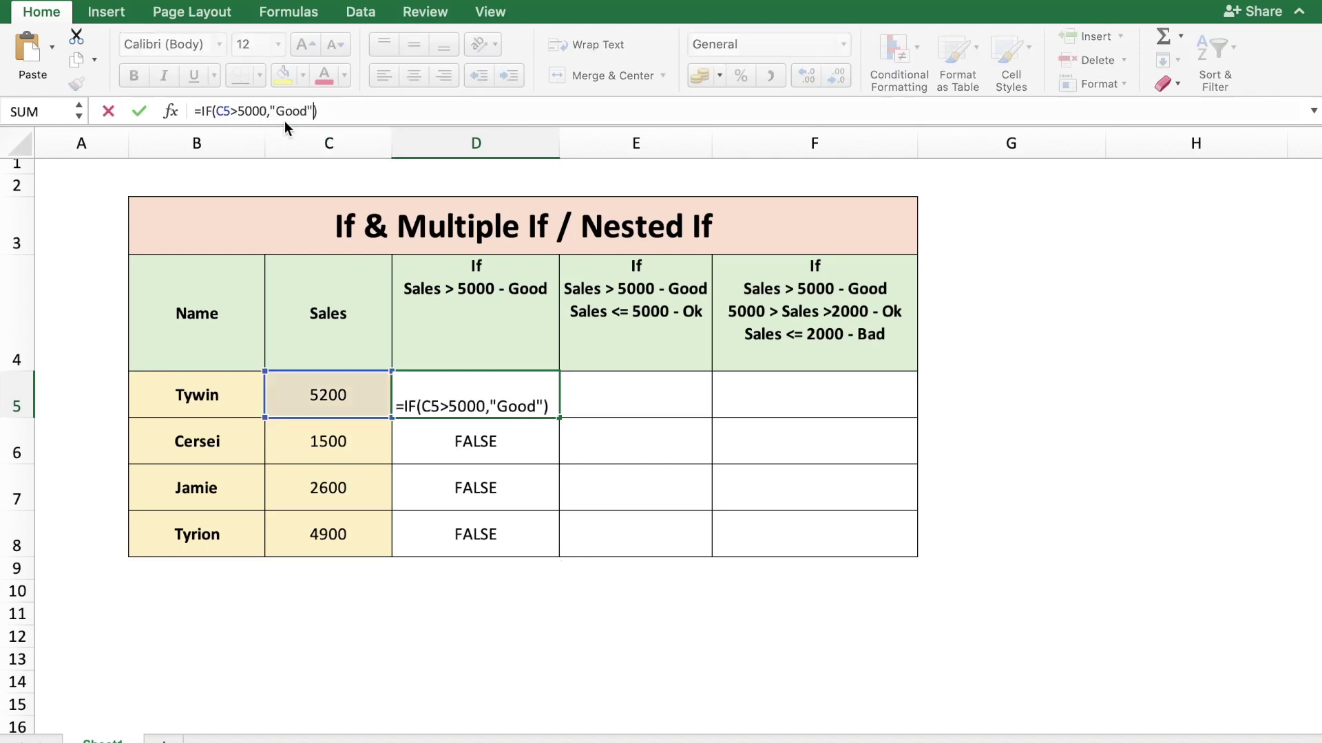
pyautogui.click(353, 111)
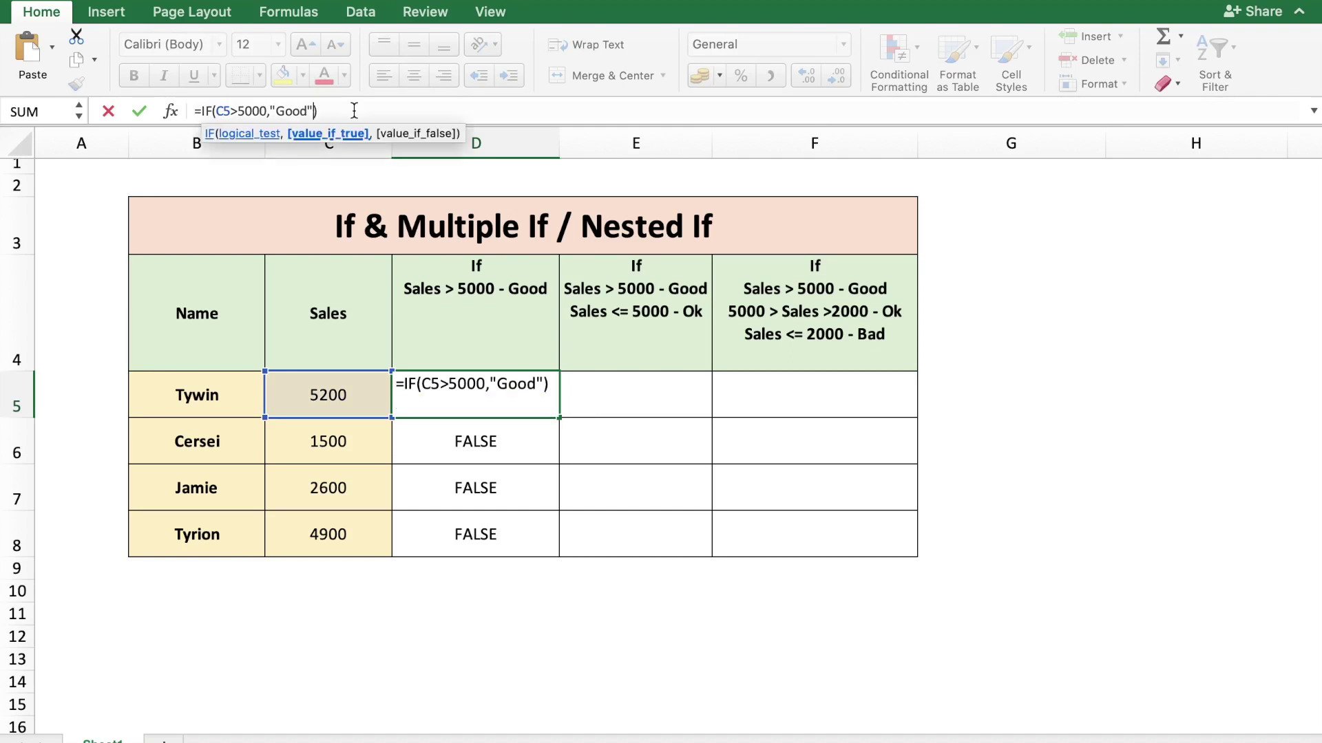
pyautogui.write(',')
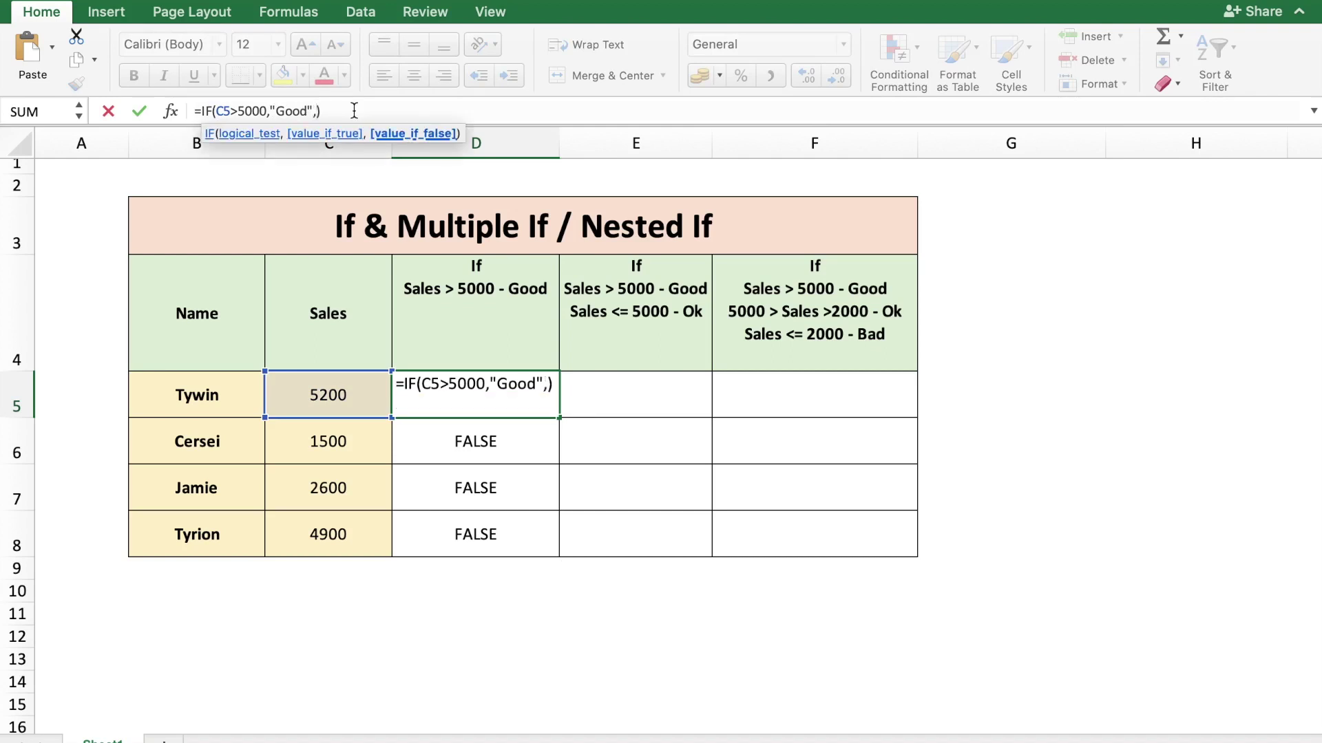
pyautogui.write('""')
pyautogui.press('Return')
pyautogui.click(553, 409)
pyautogui.doubleClick(558, 418)
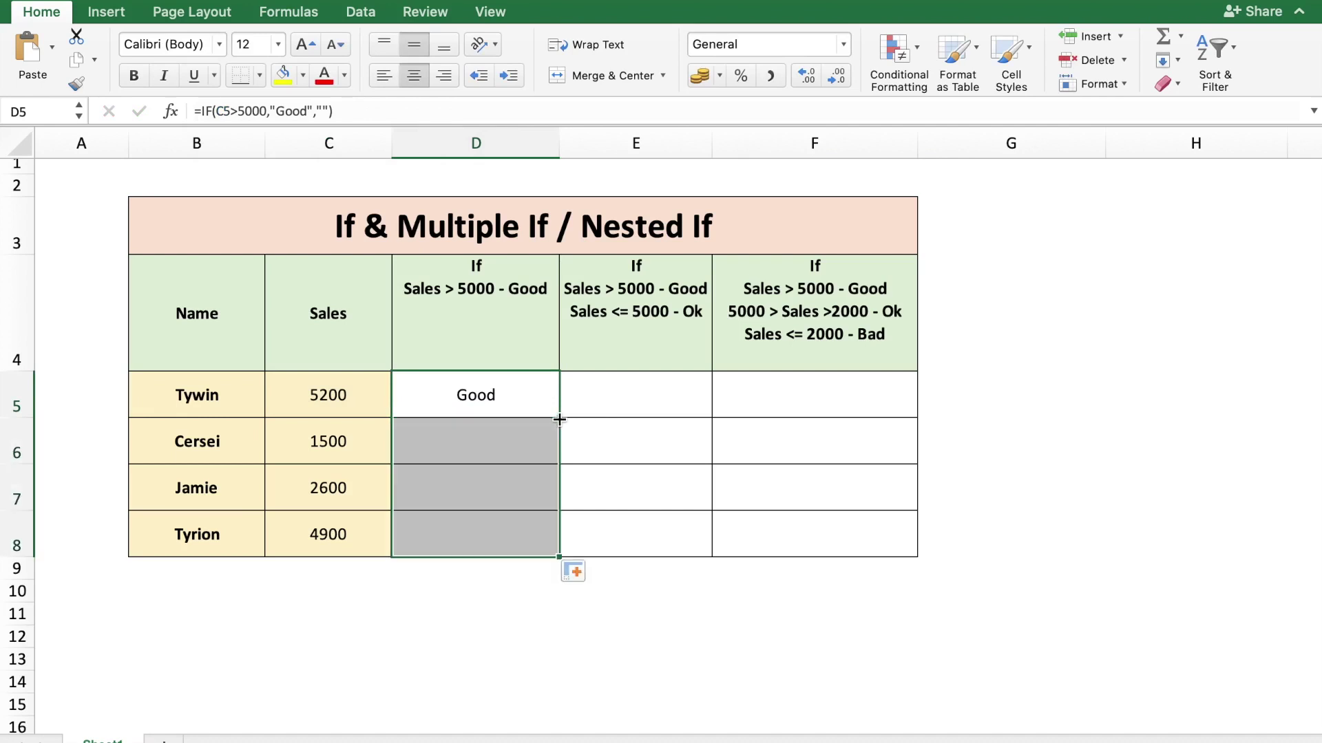
pyautogui.click(463, 587)
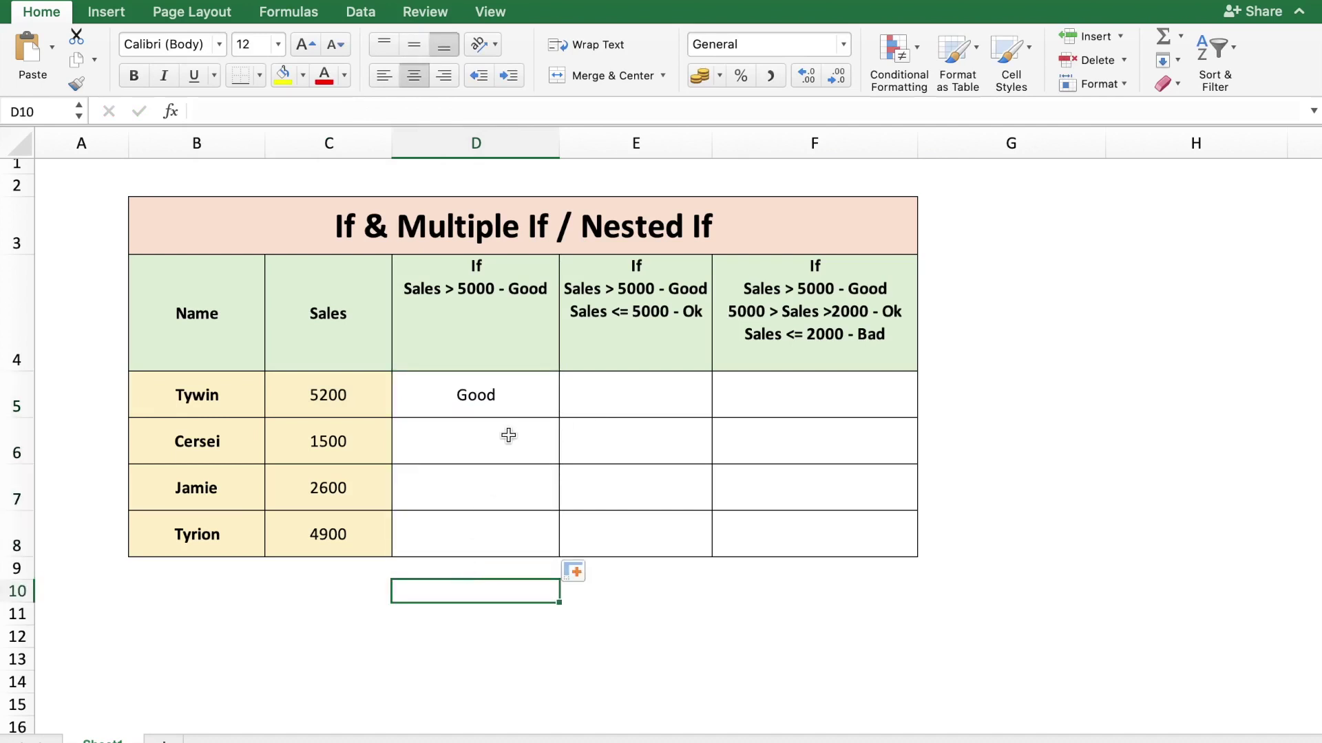
pyautogui.click(346, 403)
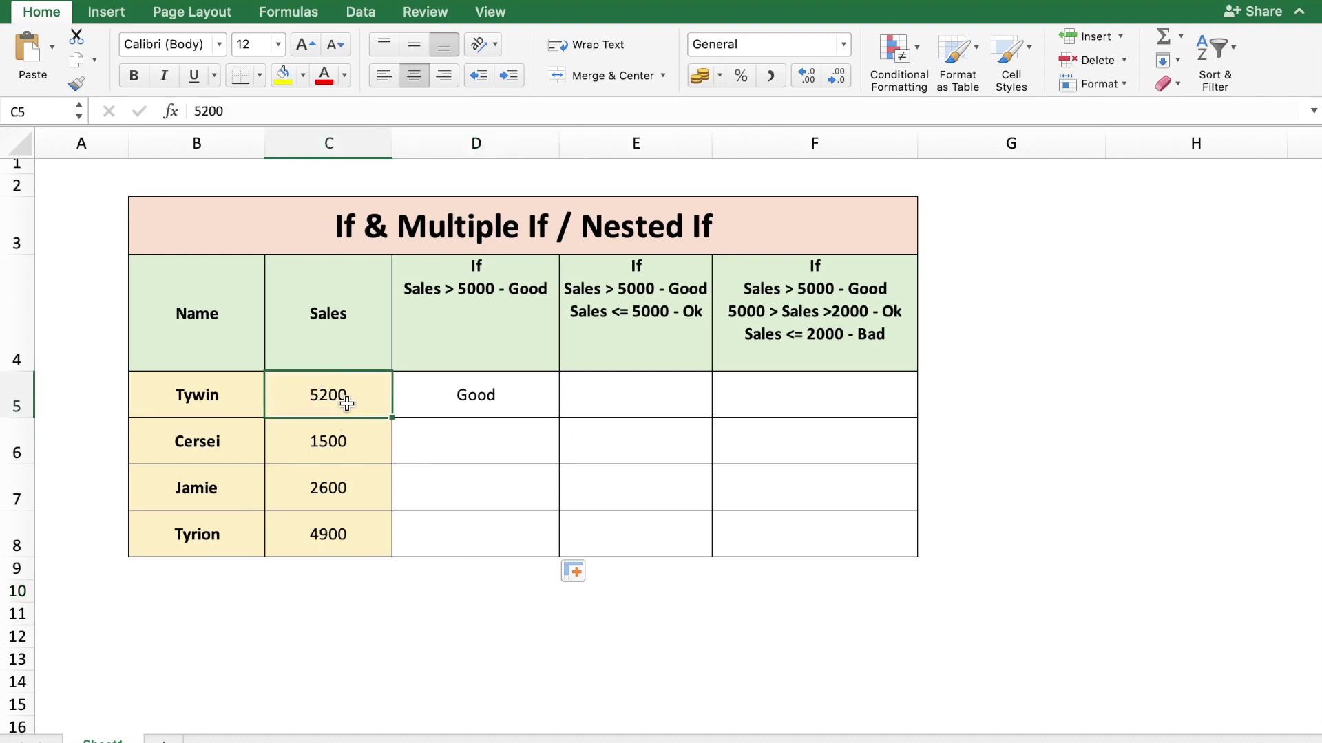
pyautogui.click(530, 393)
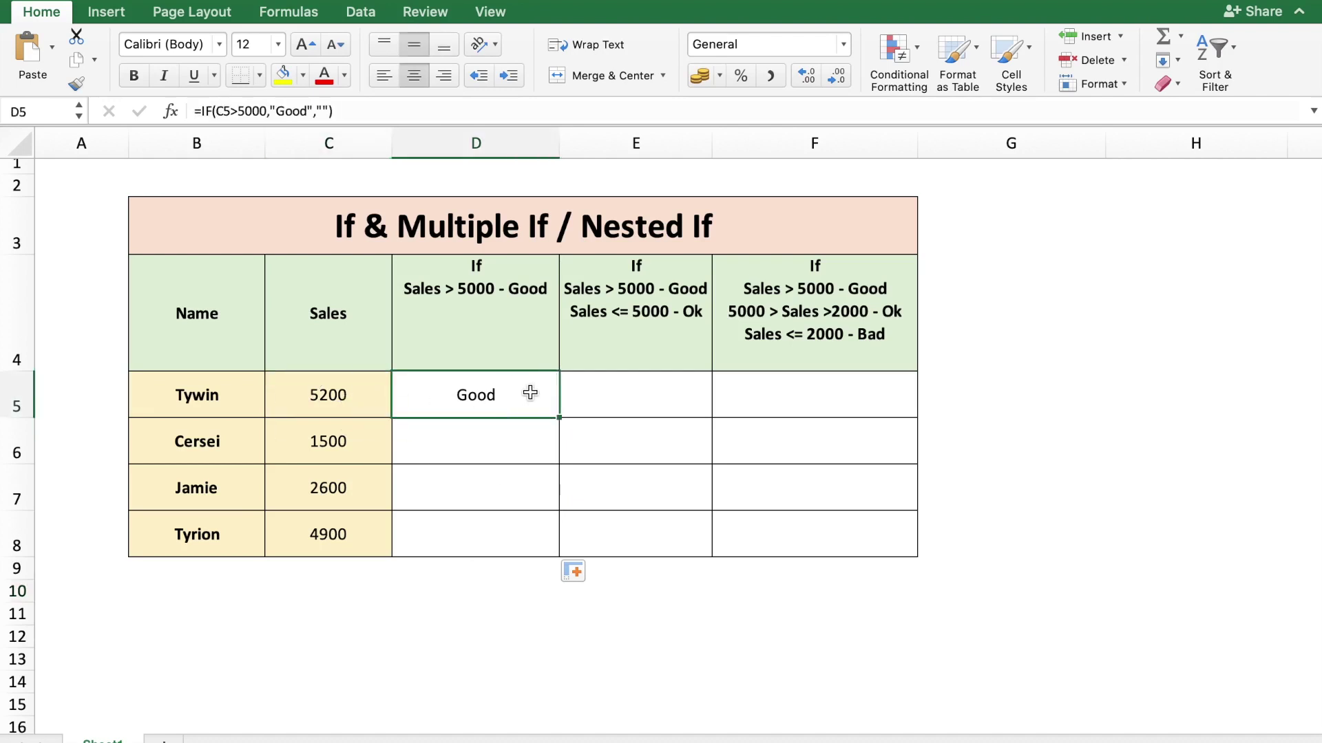
pyautogui.moveTo(373, 441); pyautogui.dragTo(371, 534)
pyautogui.click(509, 455)
pyautogui.moveTo(510, 484); pyautogui.dragTo(509, 530)
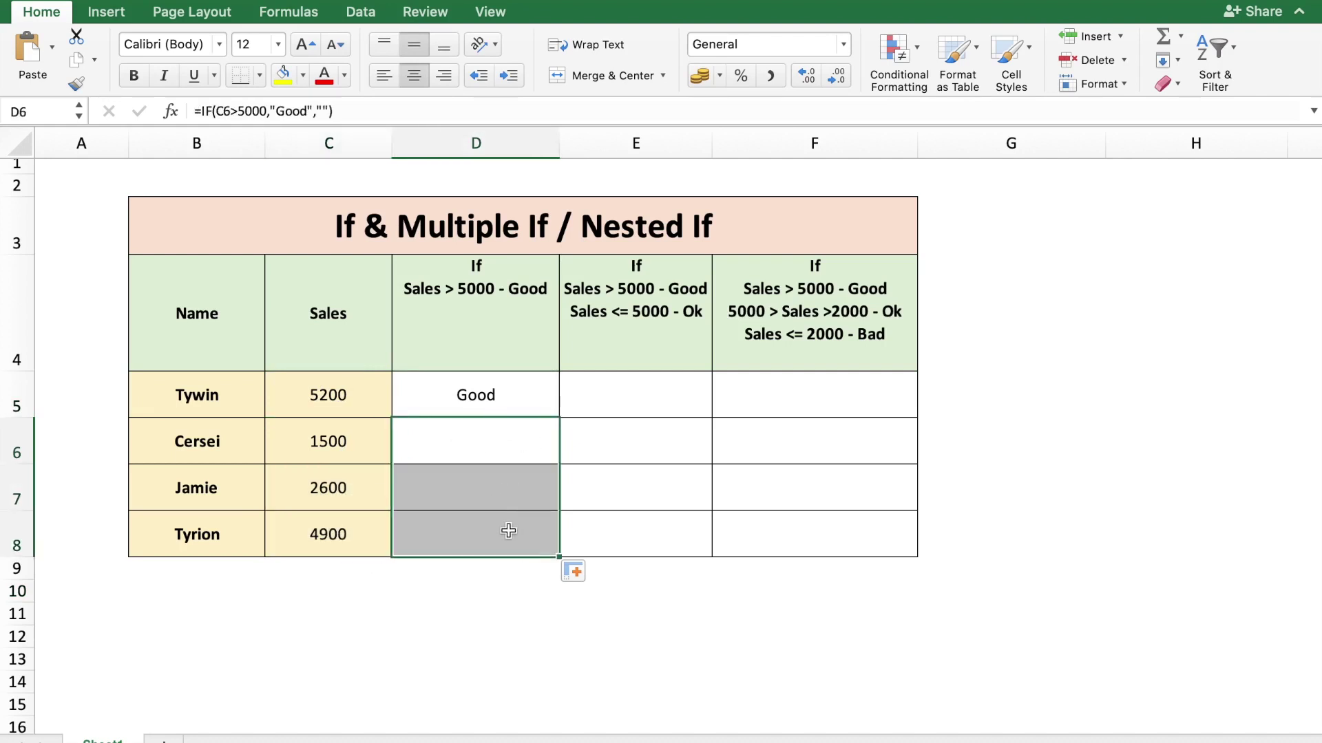
# Step: Enter the formula =IF(C5>5000,"Good","Ok") in cell E5
pyautogui.click(655, 354)
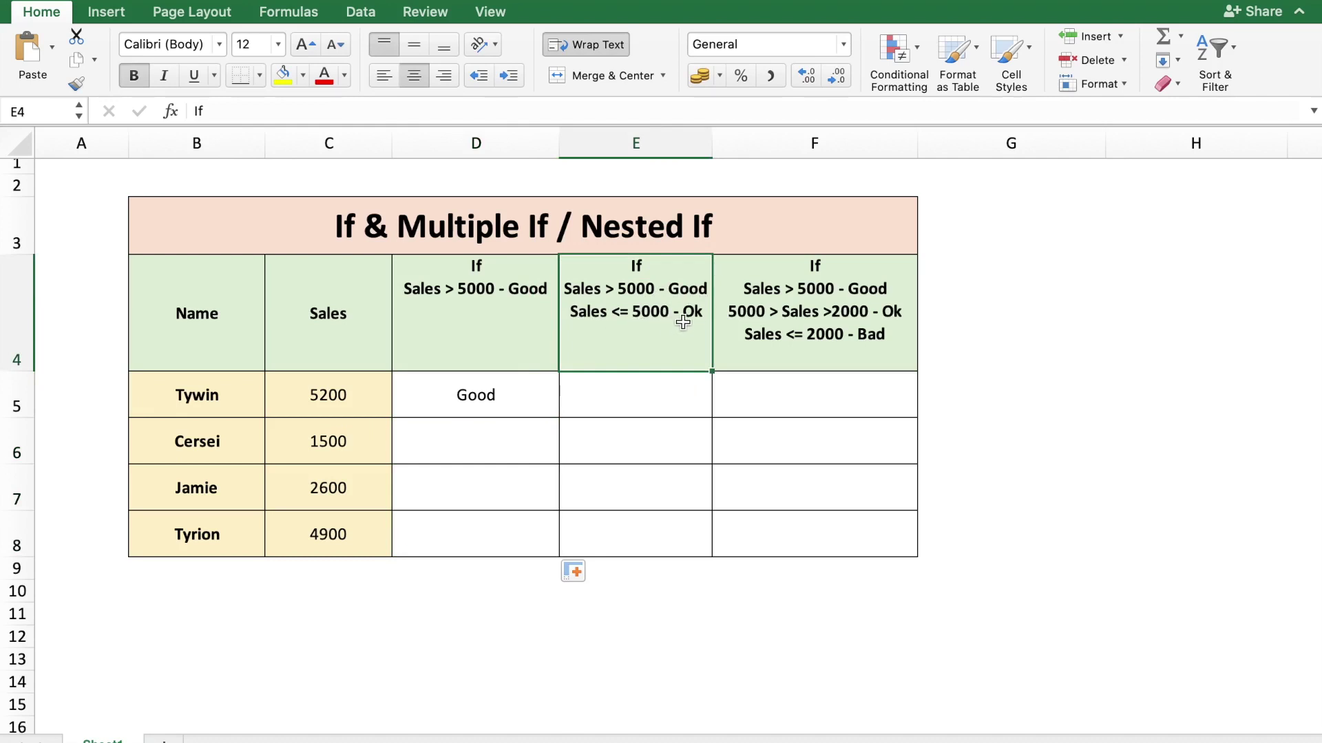
pyautogui.click(641, 394)
pyautogui.click(402, 111)
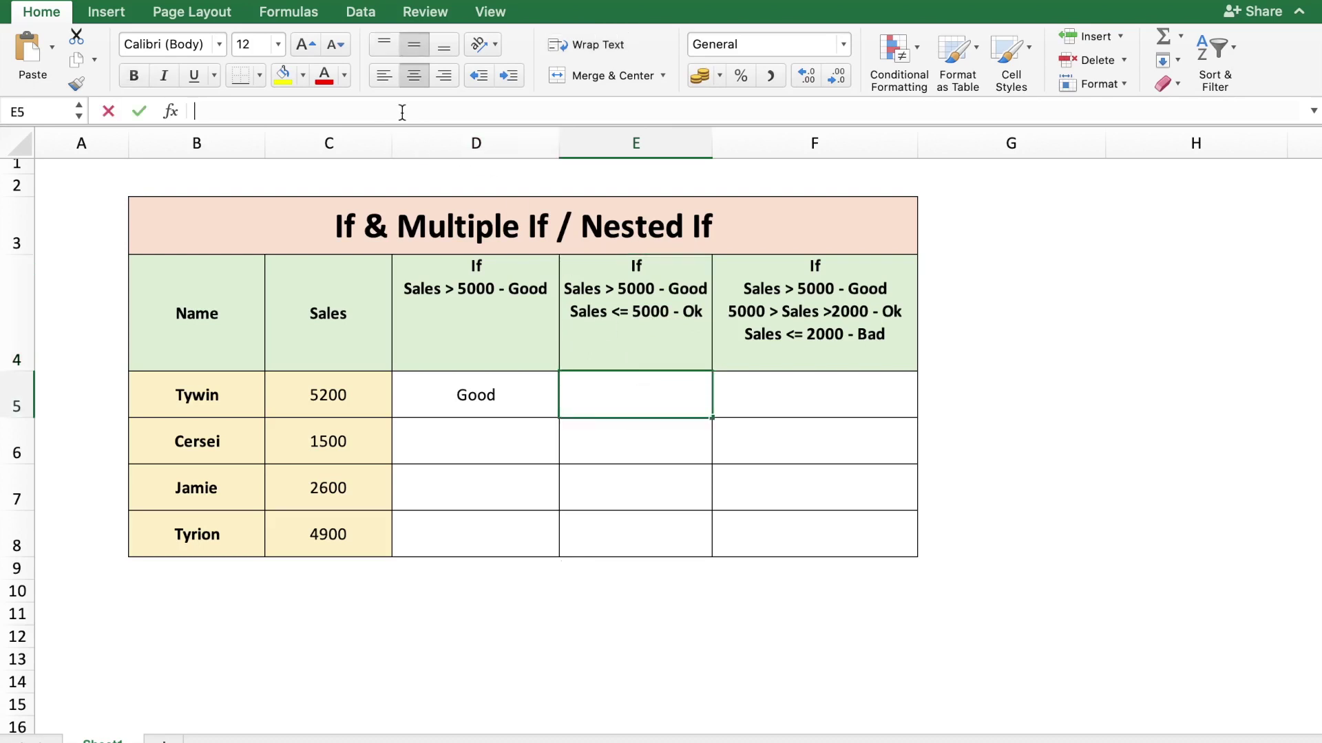
pyautogui.write('=IF(')
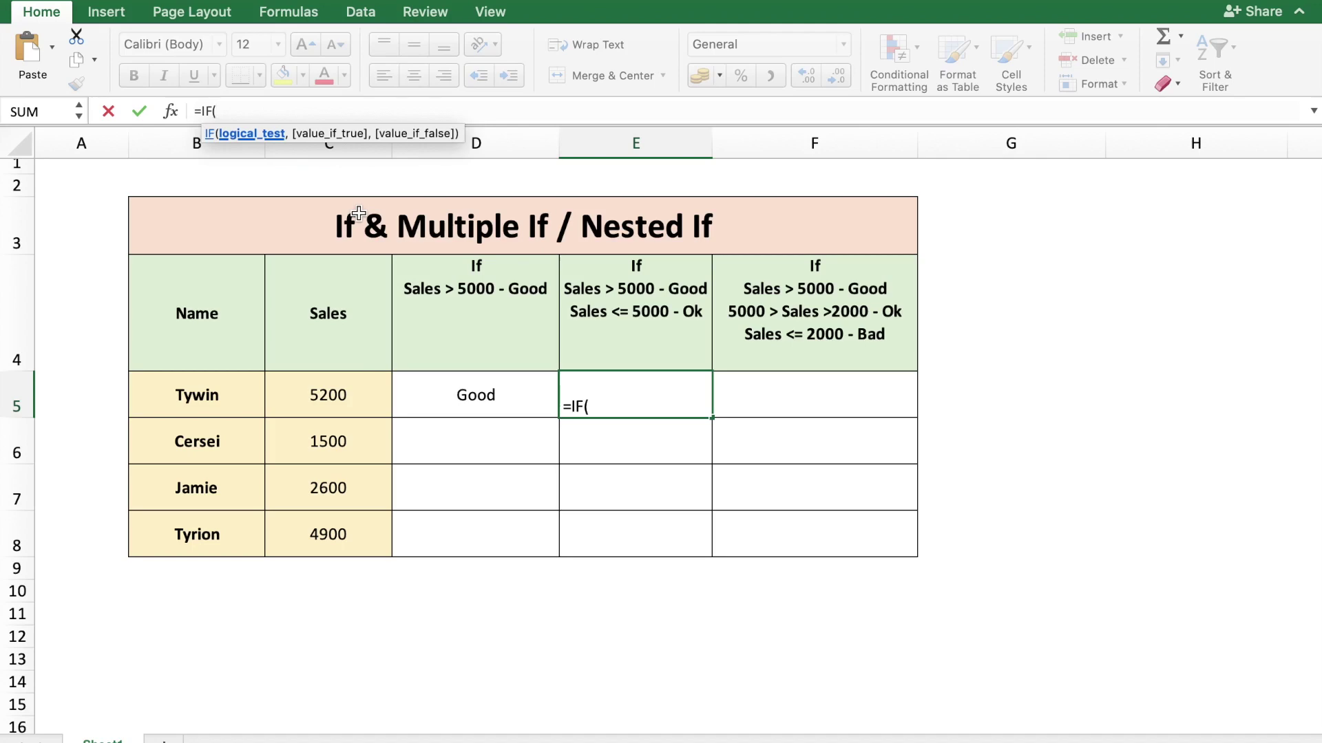
pyautogui.click(341, 394)
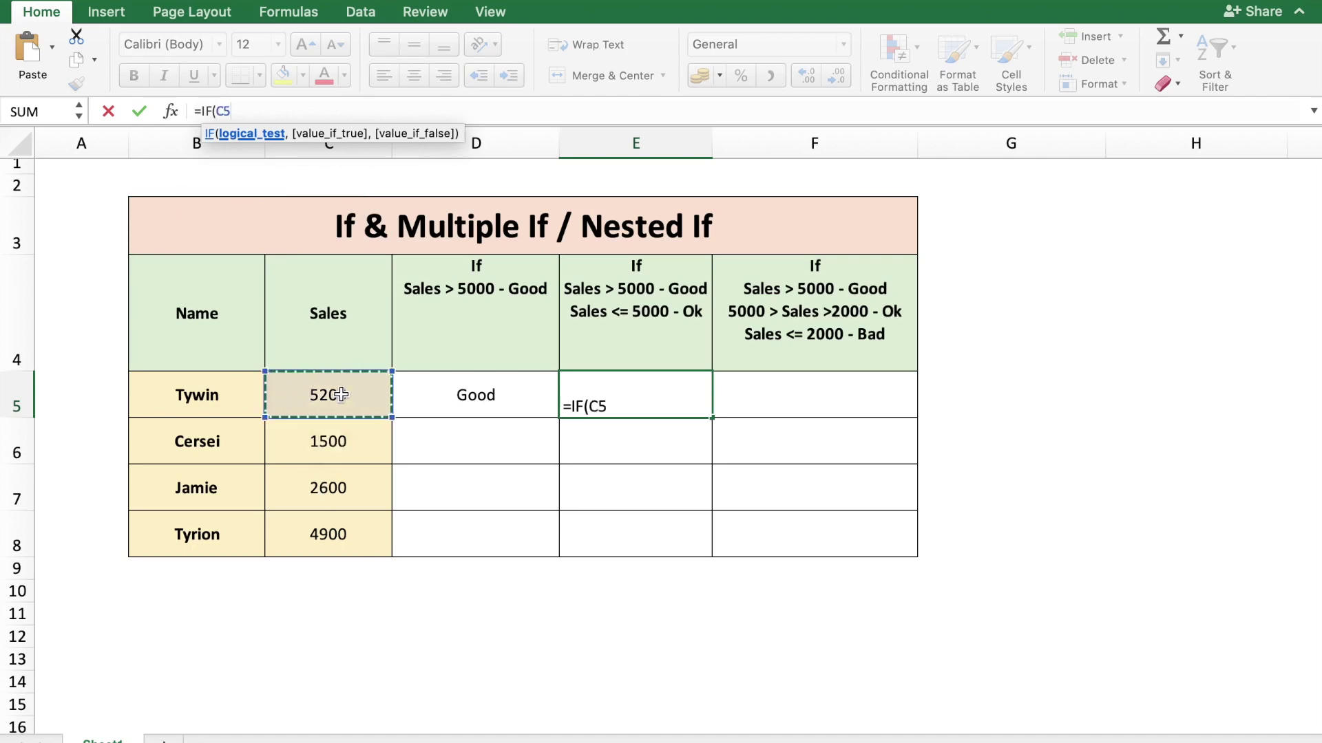
pyautogui.write('>5000')
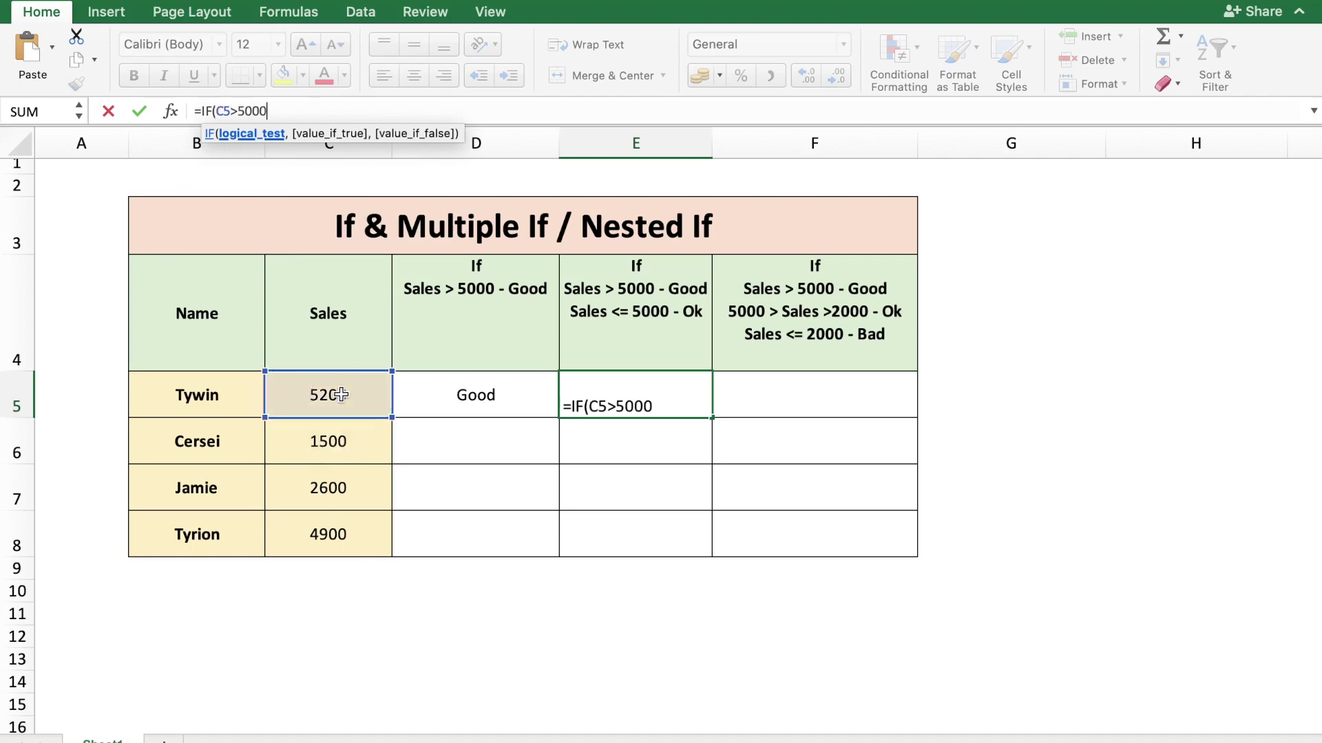
pyautogui.write(',')
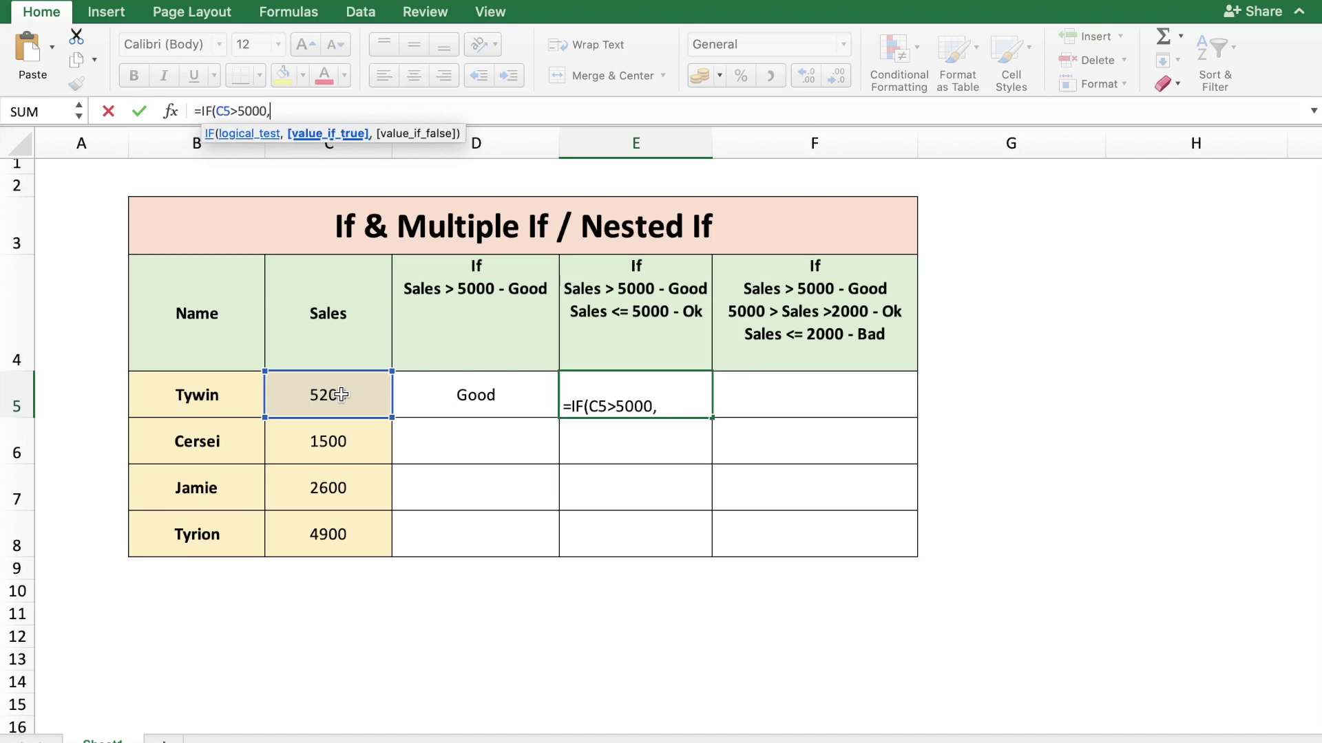
pyautogui.write('"Good",')
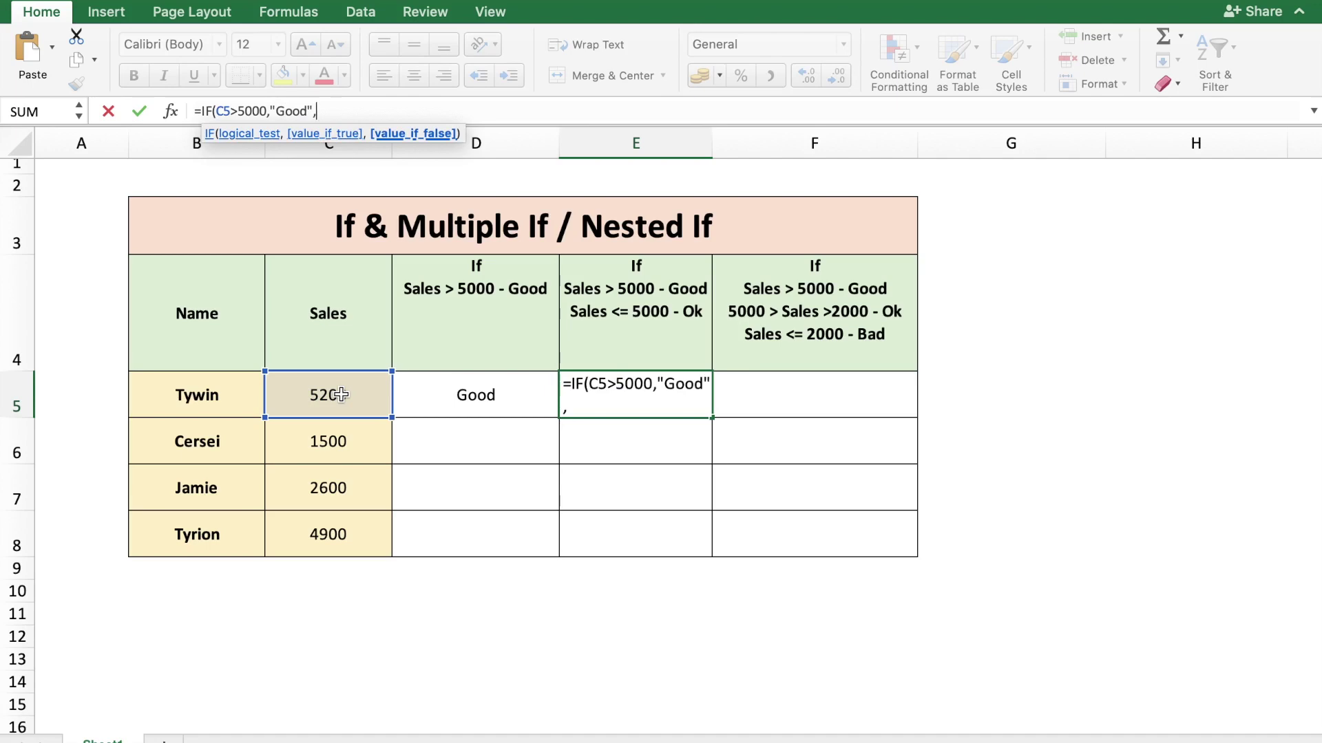
pyautogui.write('"Ok")')
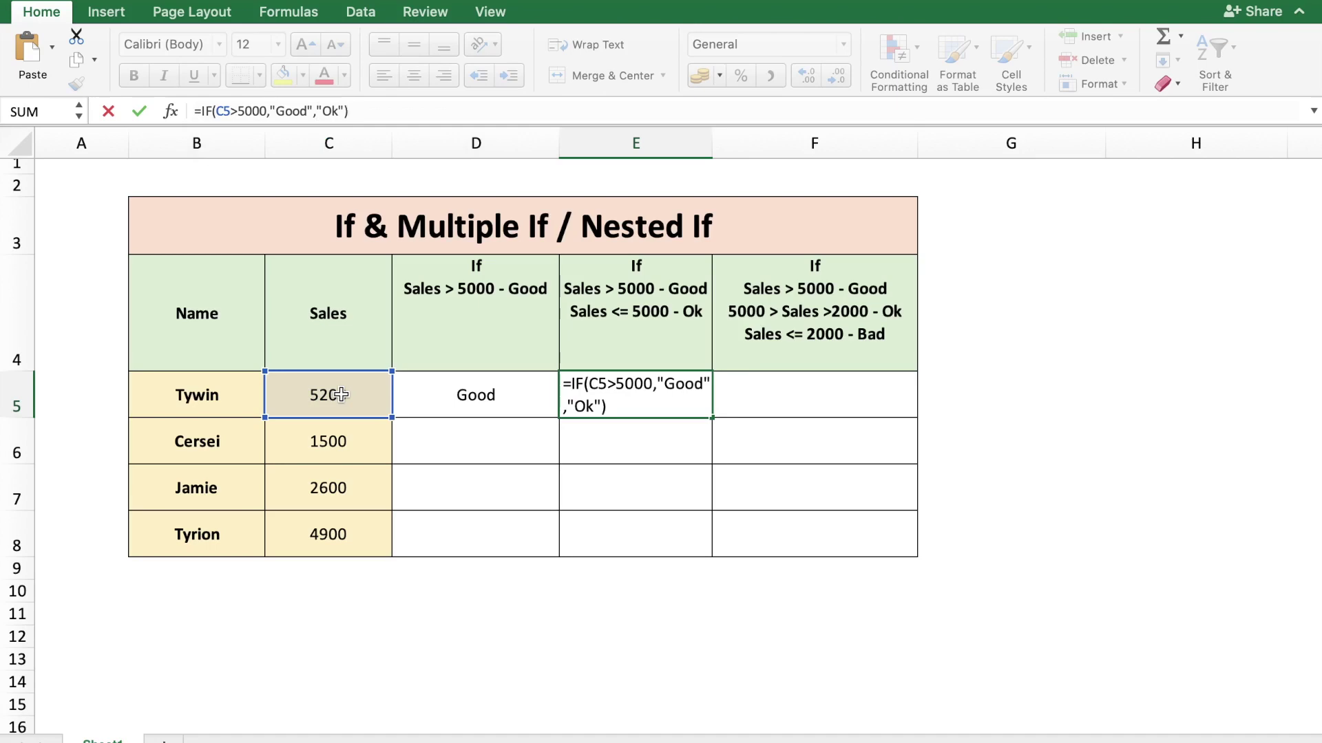
pyautogui.press('Return')
# Step: Fill the Good/Ok formula from E5 down through E8
pyautogui.click(677, 403)
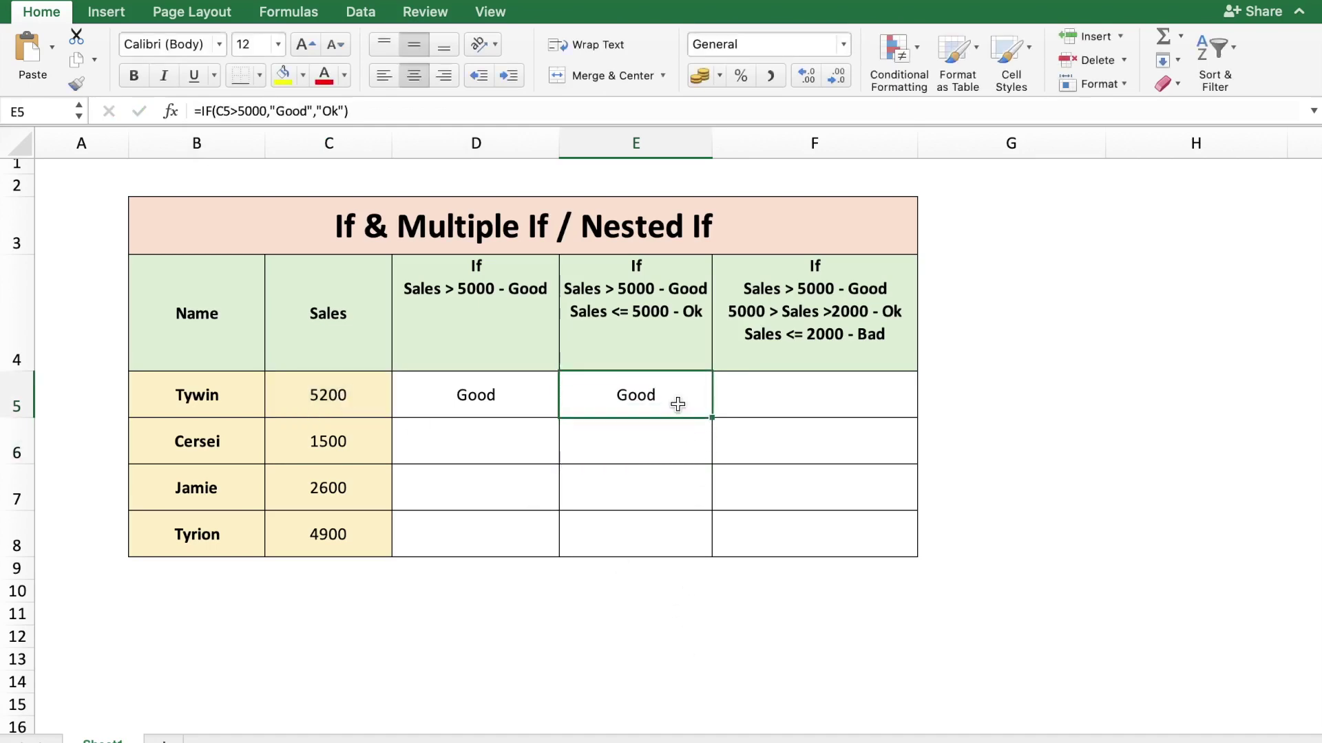
pyautogui.doubleClick(712, 418)
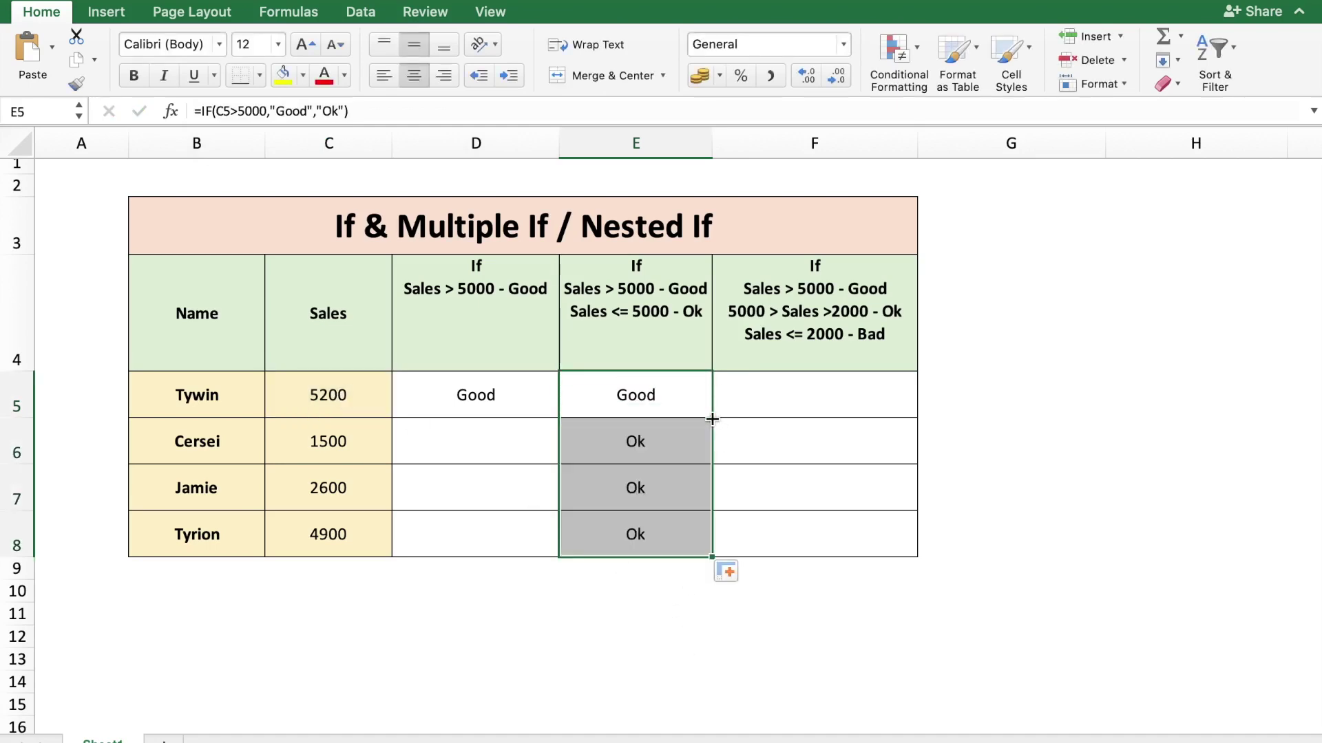
pyautogui.click(595, 618)
pyautogui.click(676, 387)
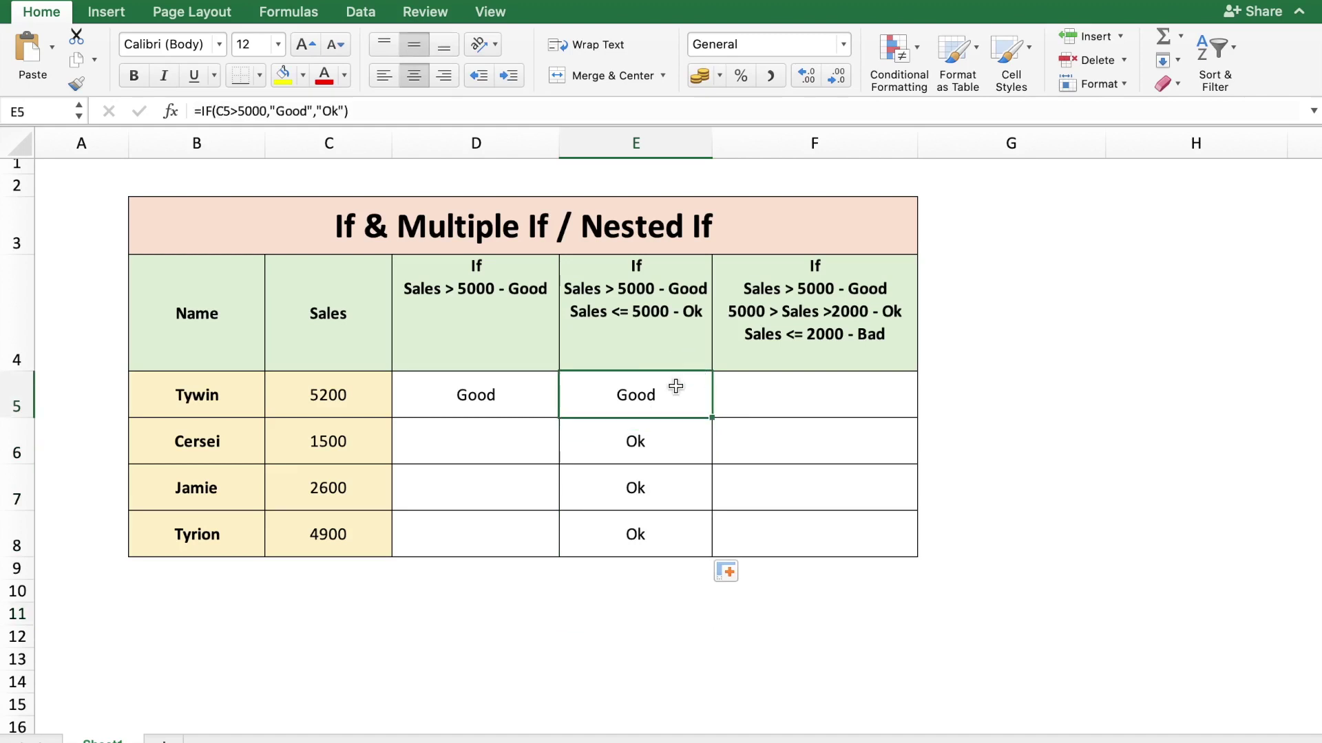
# Step: Check the Good/Ok ratings in column E against the sales values in C5 and C6
pyautogui.click(368, 406)
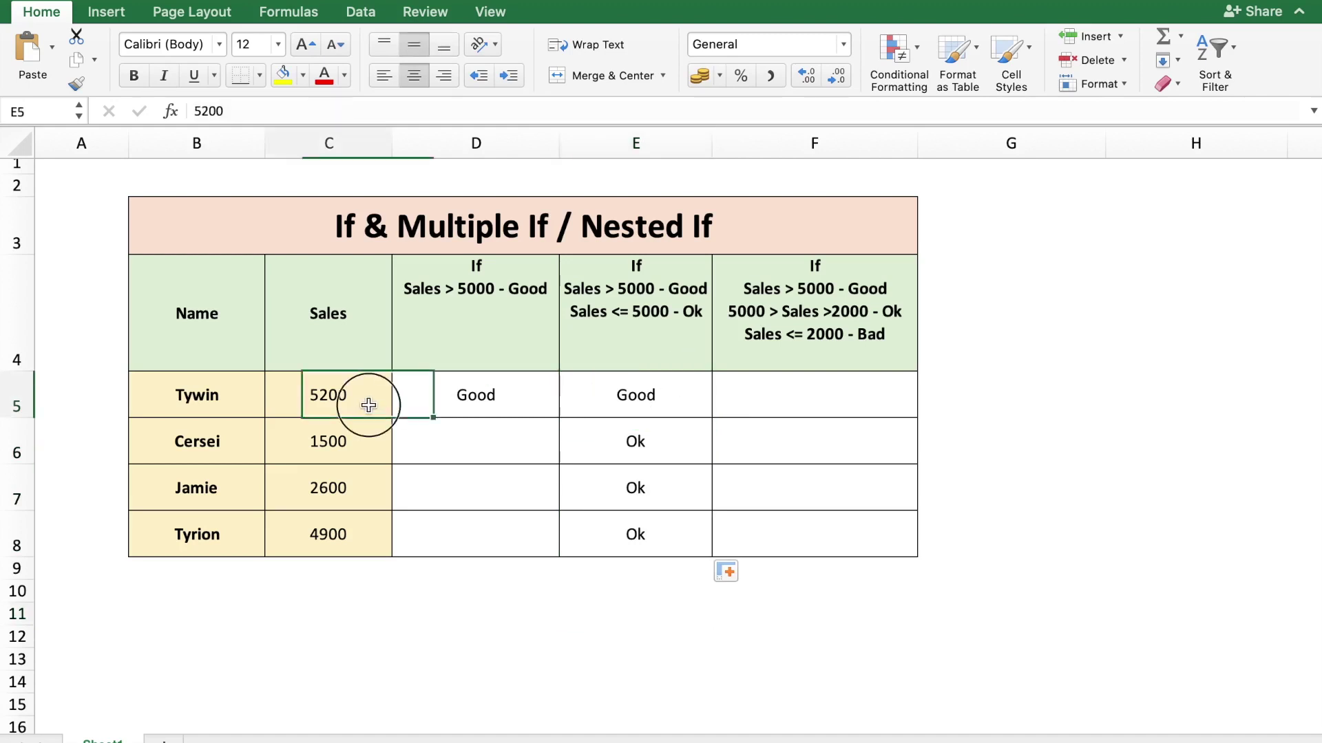
pyautogui.click(692, 390)
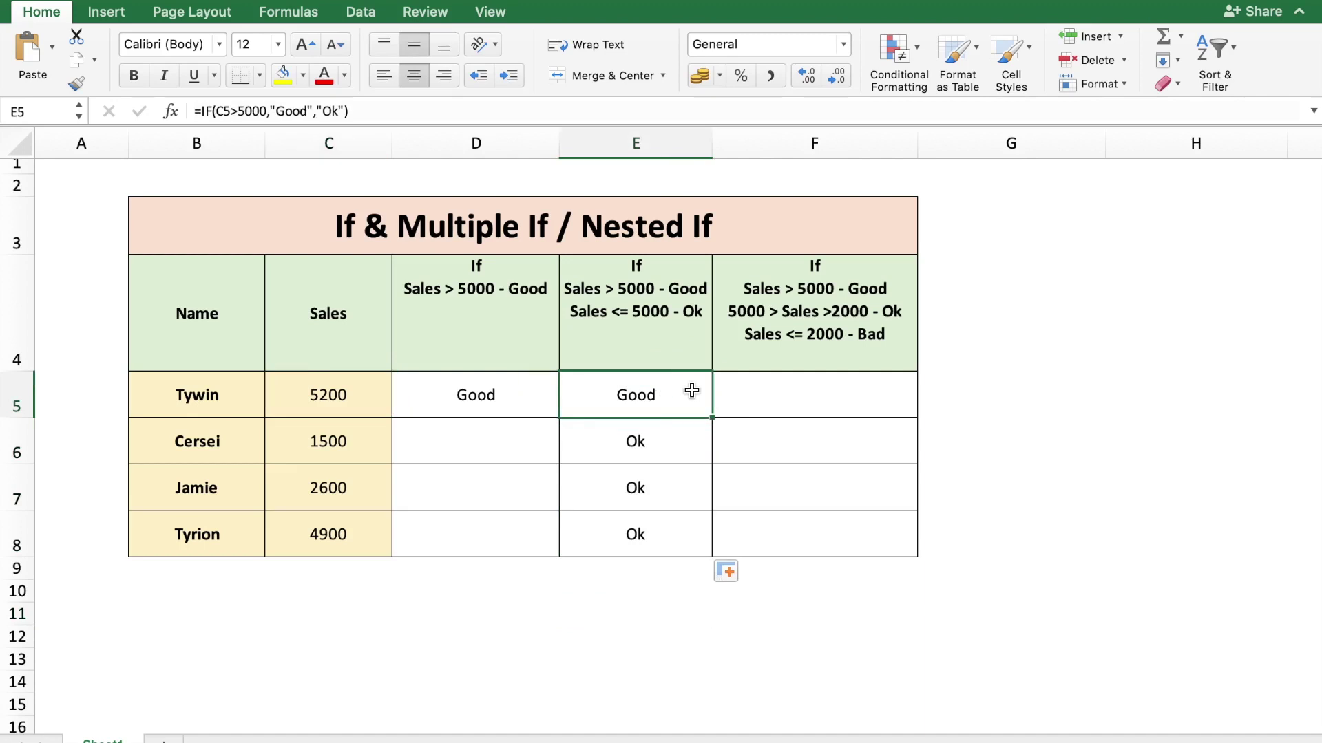
pyautogui.click(297, 446)
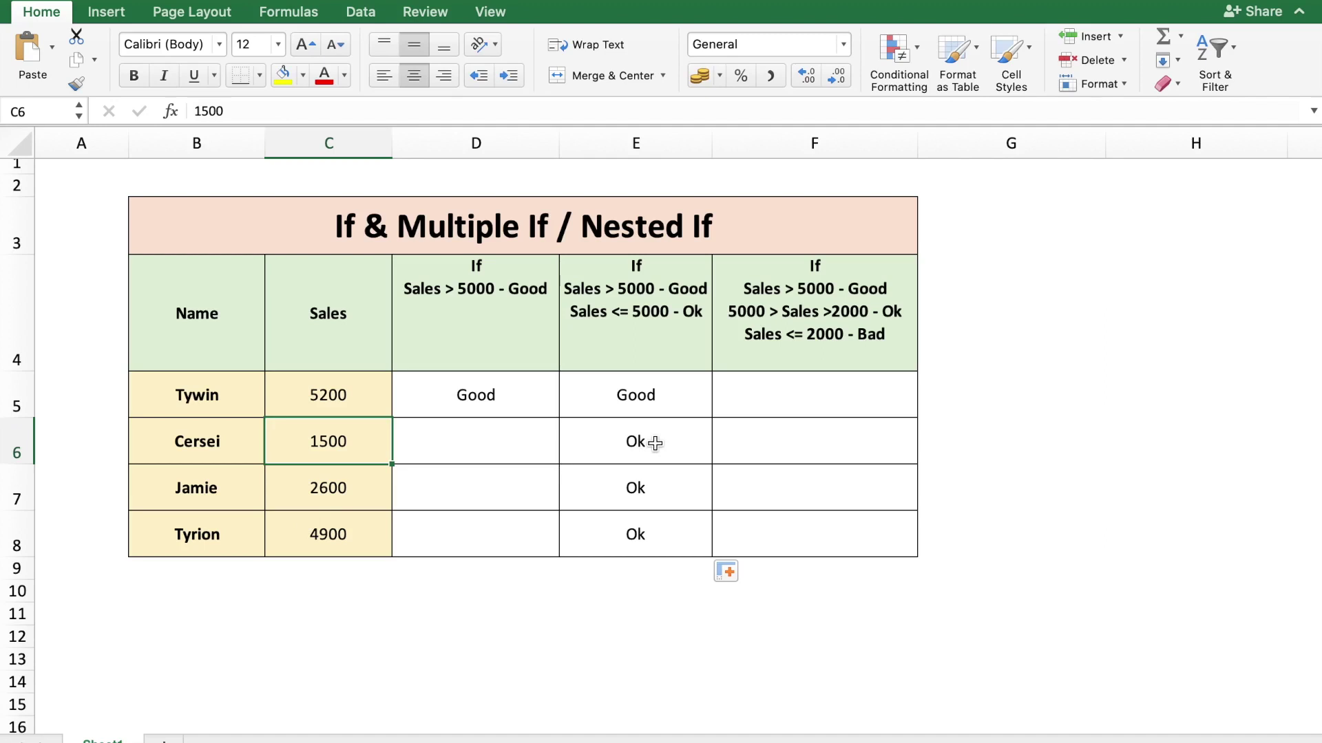
# Step: Start a nested IF formula in F5 with the test C5>5000 and "Good" as the value if true
pyautogui.click(776, 359)
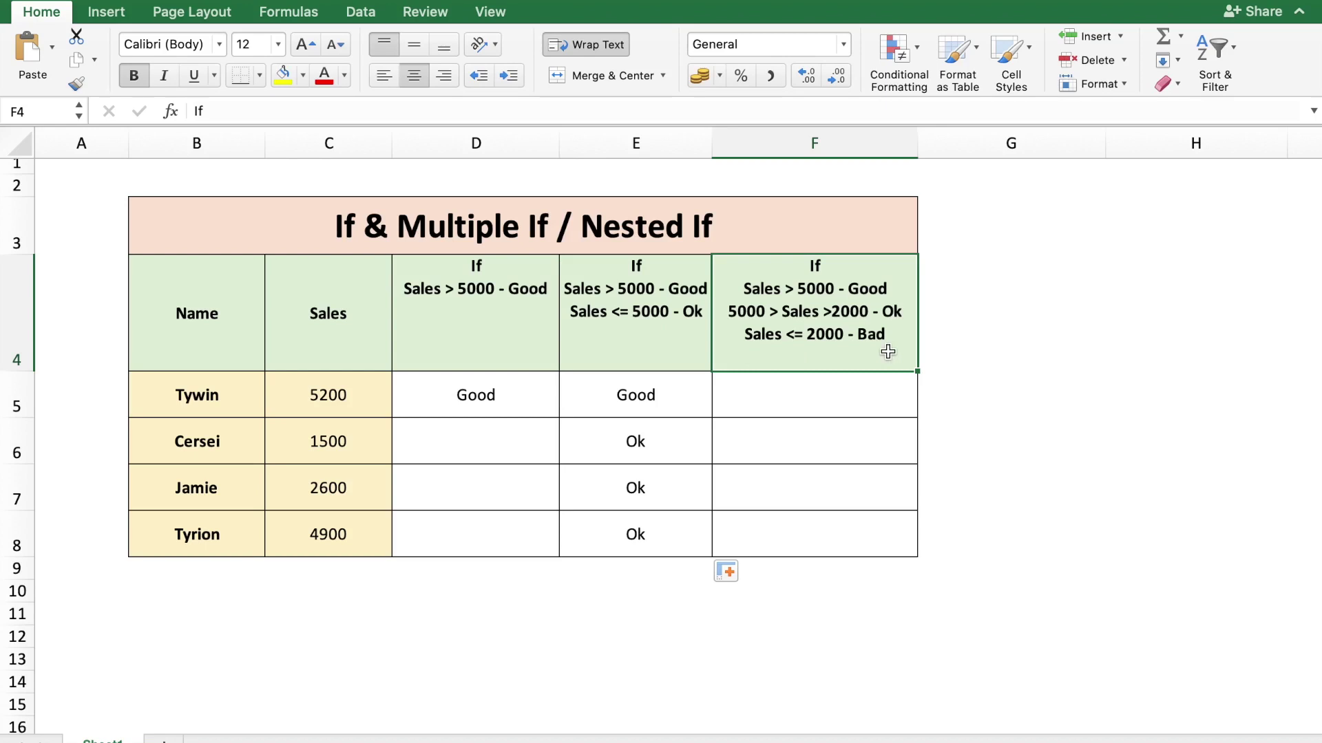
pyautogui.click(827, 406)
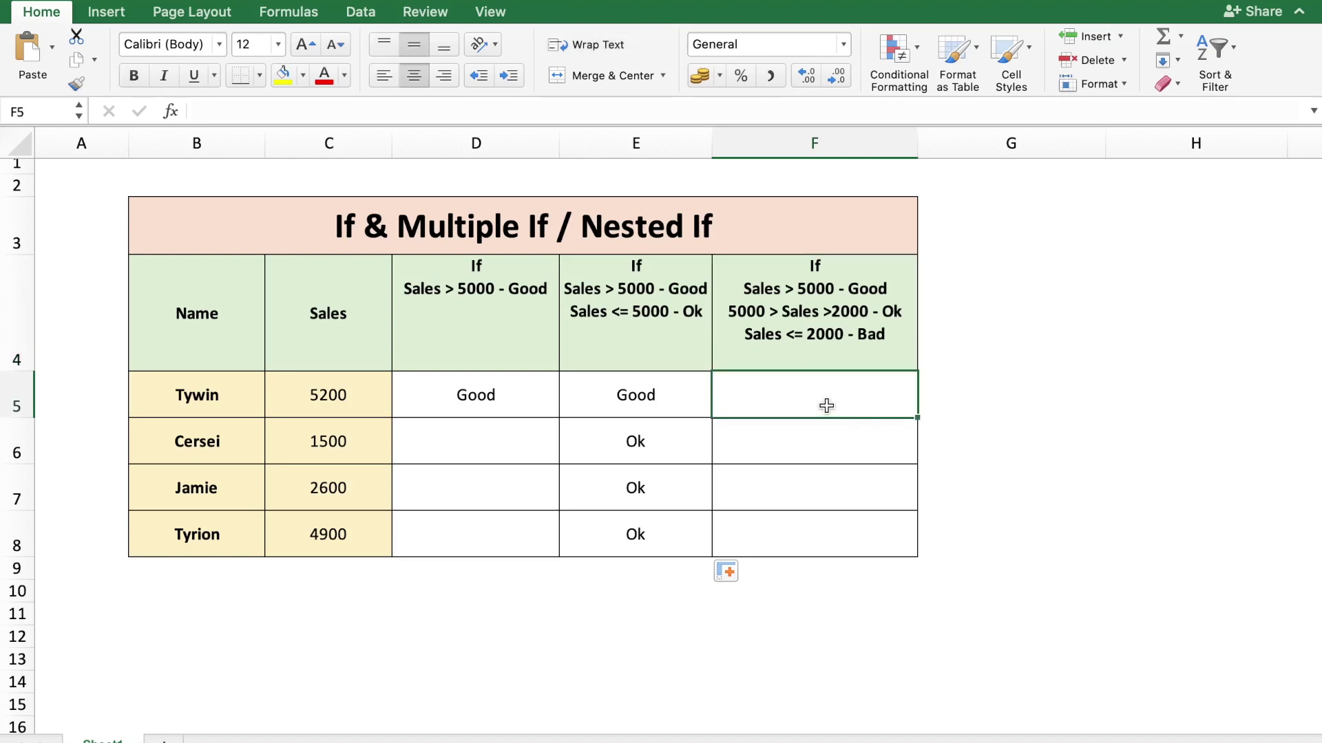
pyautogui.click(526, 110)
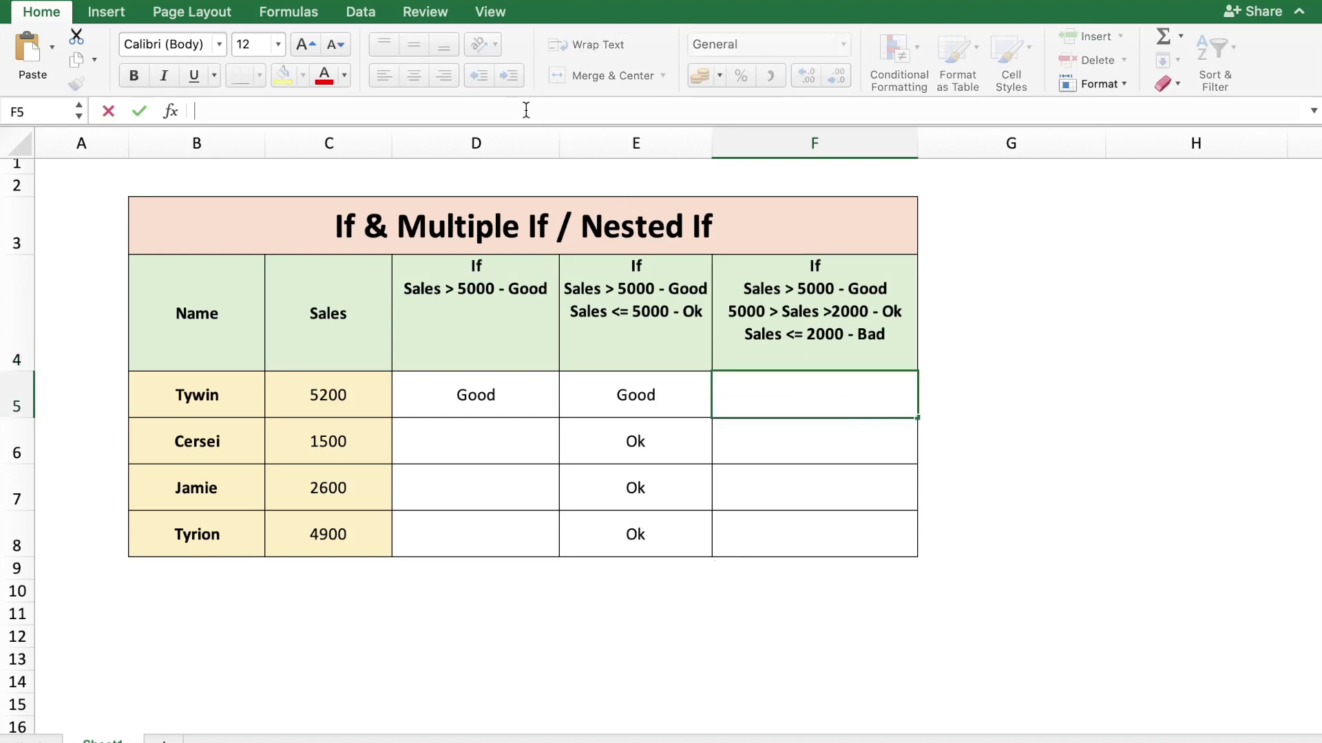
pyautogui.write('=')
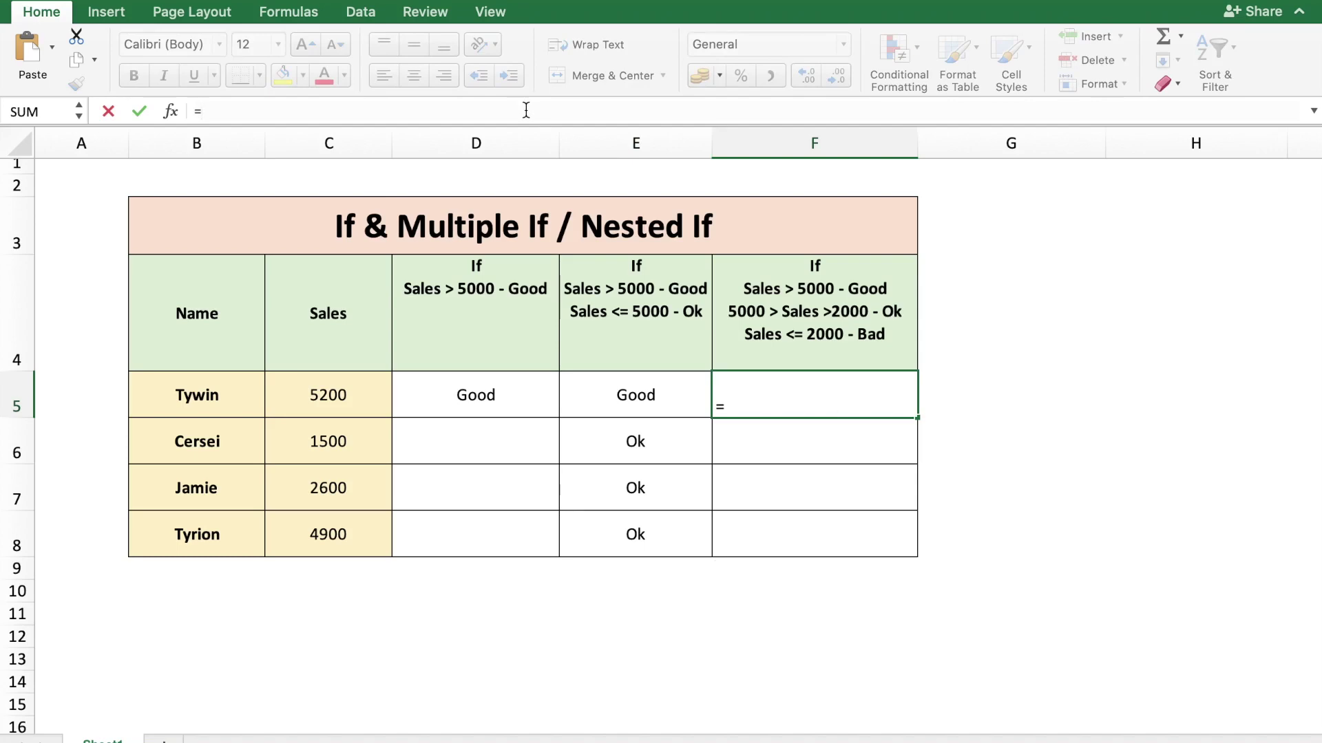
pyautogui.write('if')
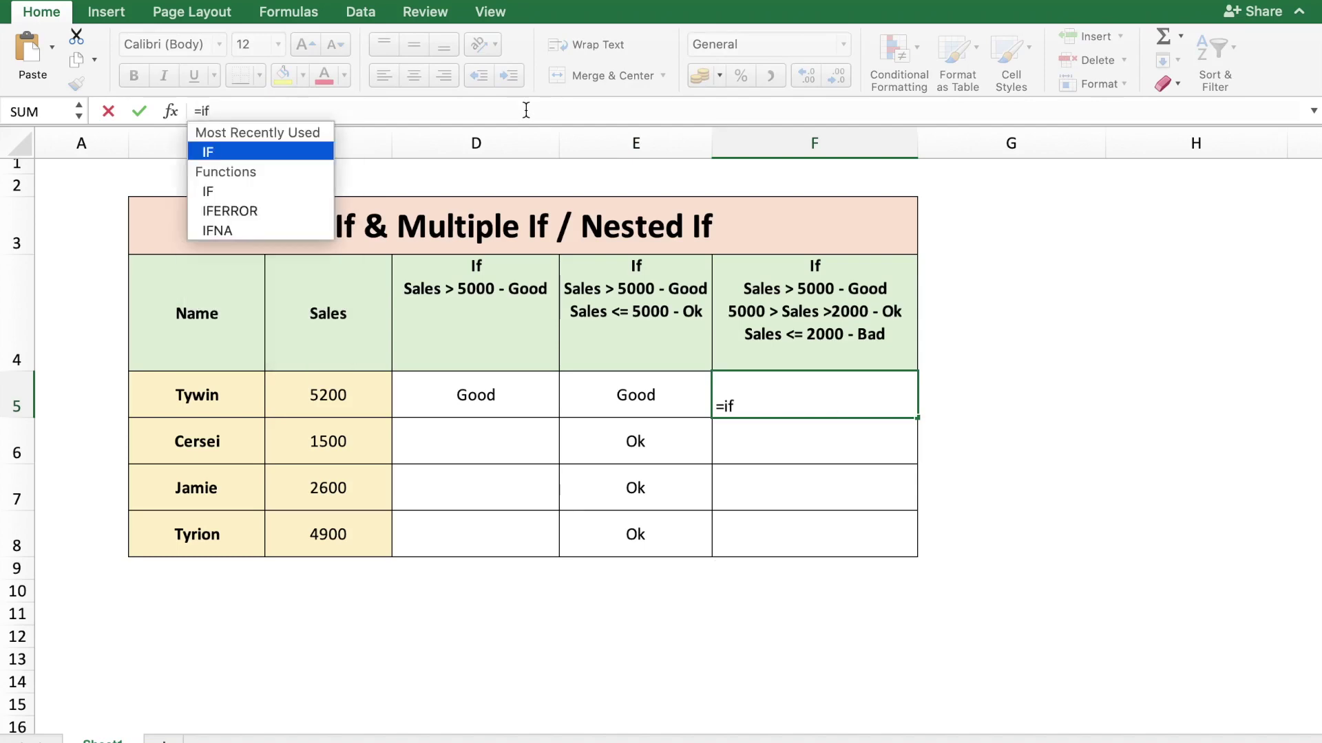
pyautogui.write('(')
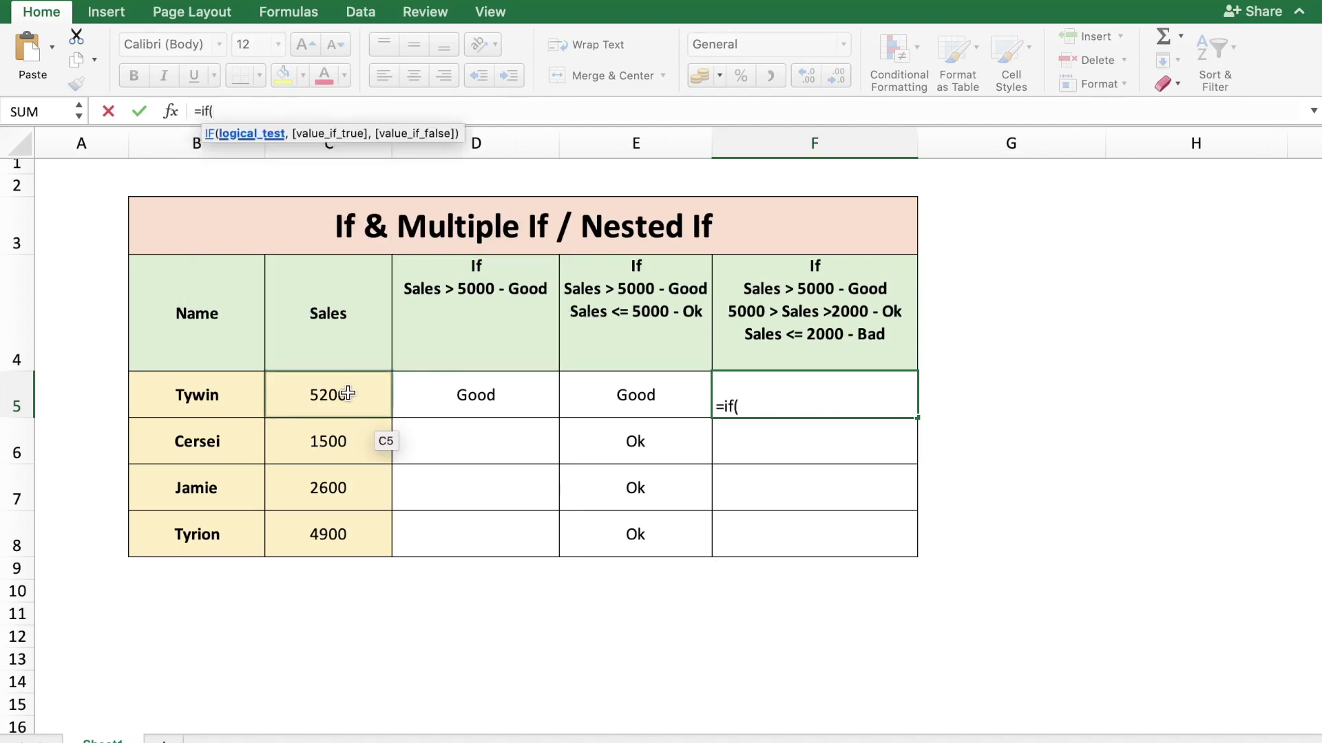
pyautogui.click(348, 393)
pyautogui.write('>')
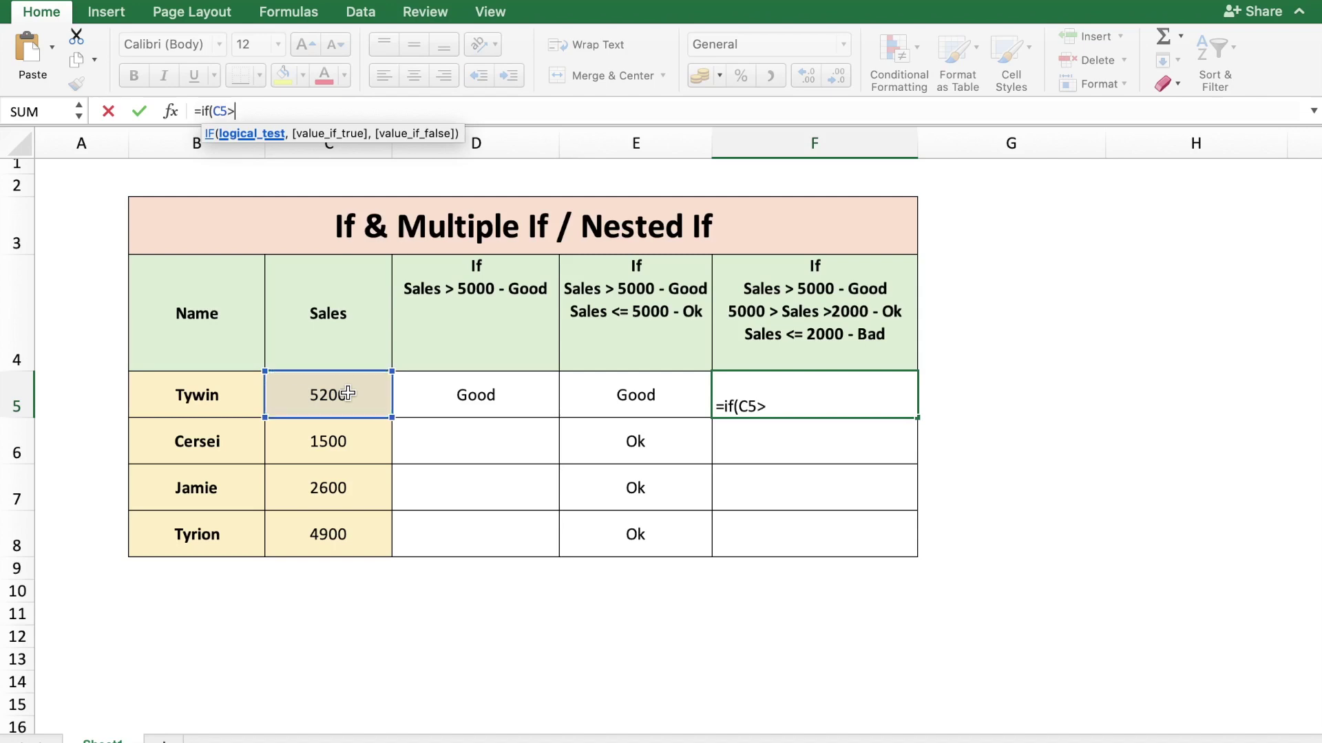
pyautogui.write('5000,"')
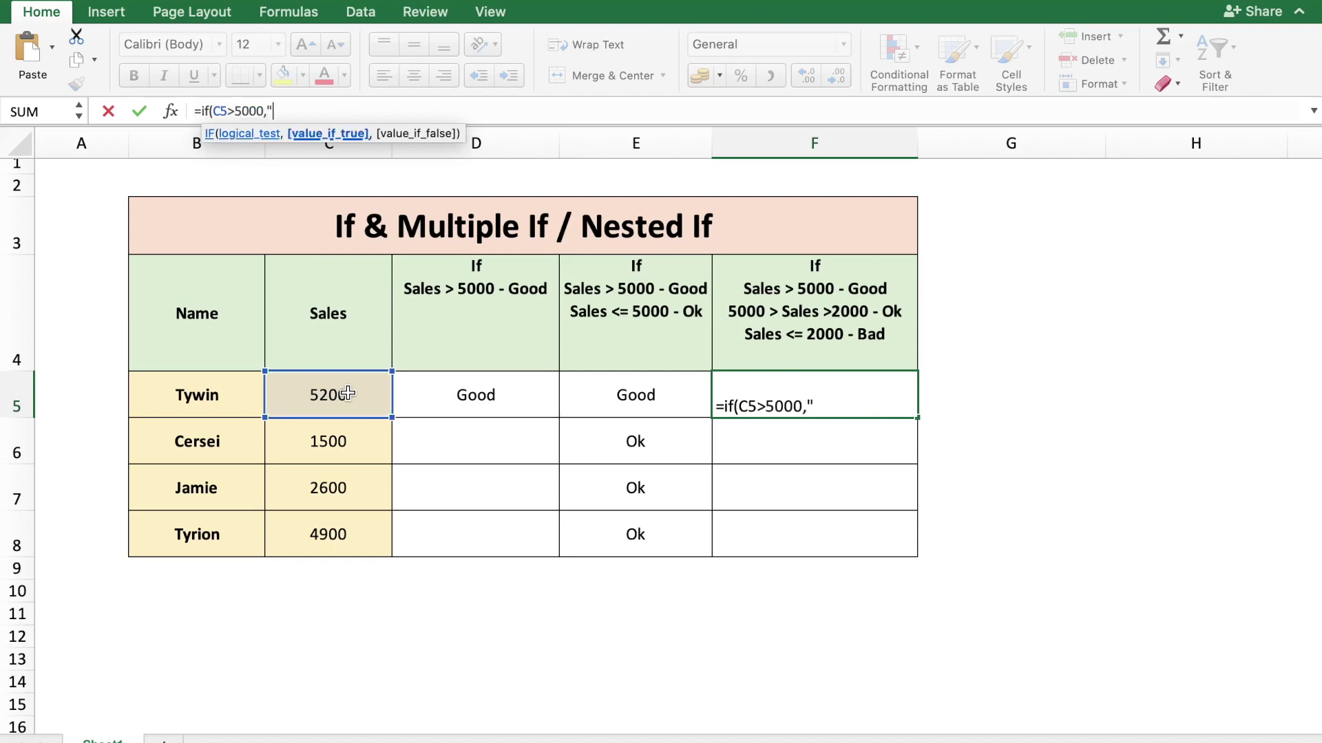
pyautogui.write('Good",')
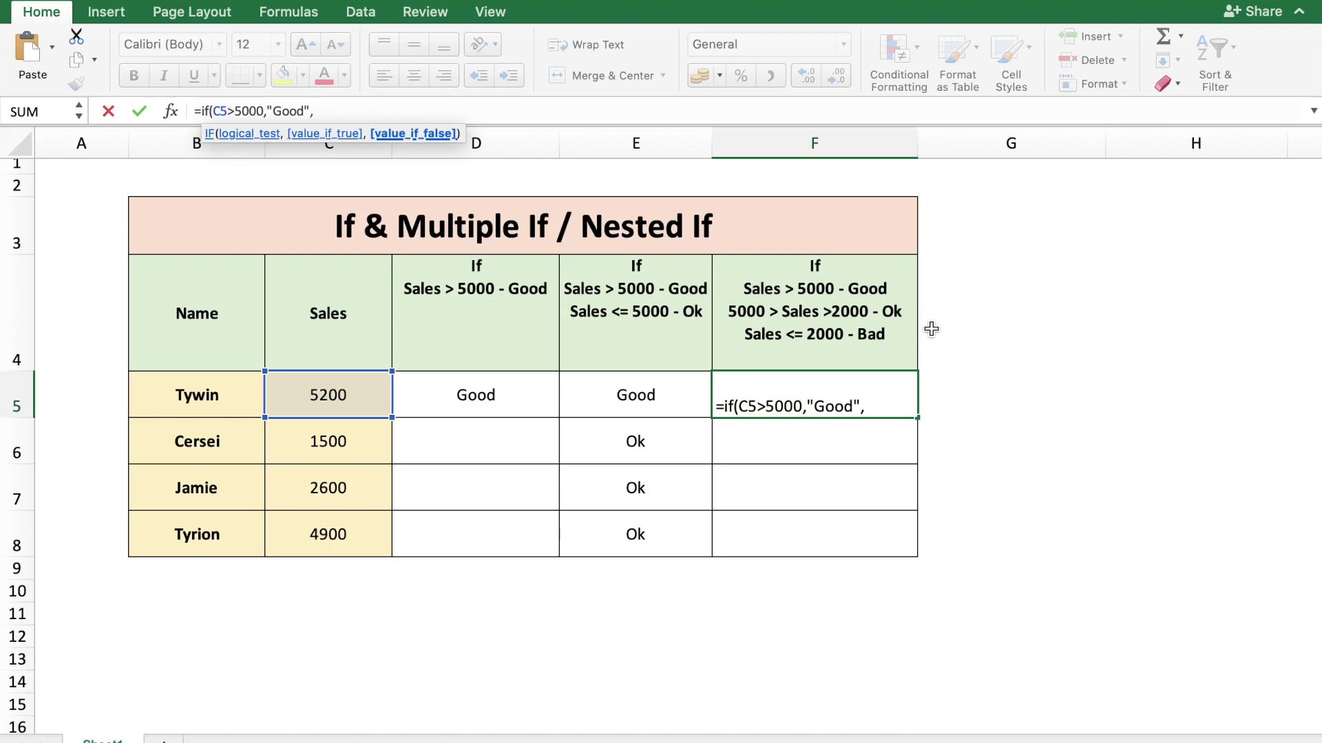
# Step: Nest IF(C5>2000,"Ok","Bad") as the value-if-false argument and complete the formula in F5
pyautogui.write('IF(')
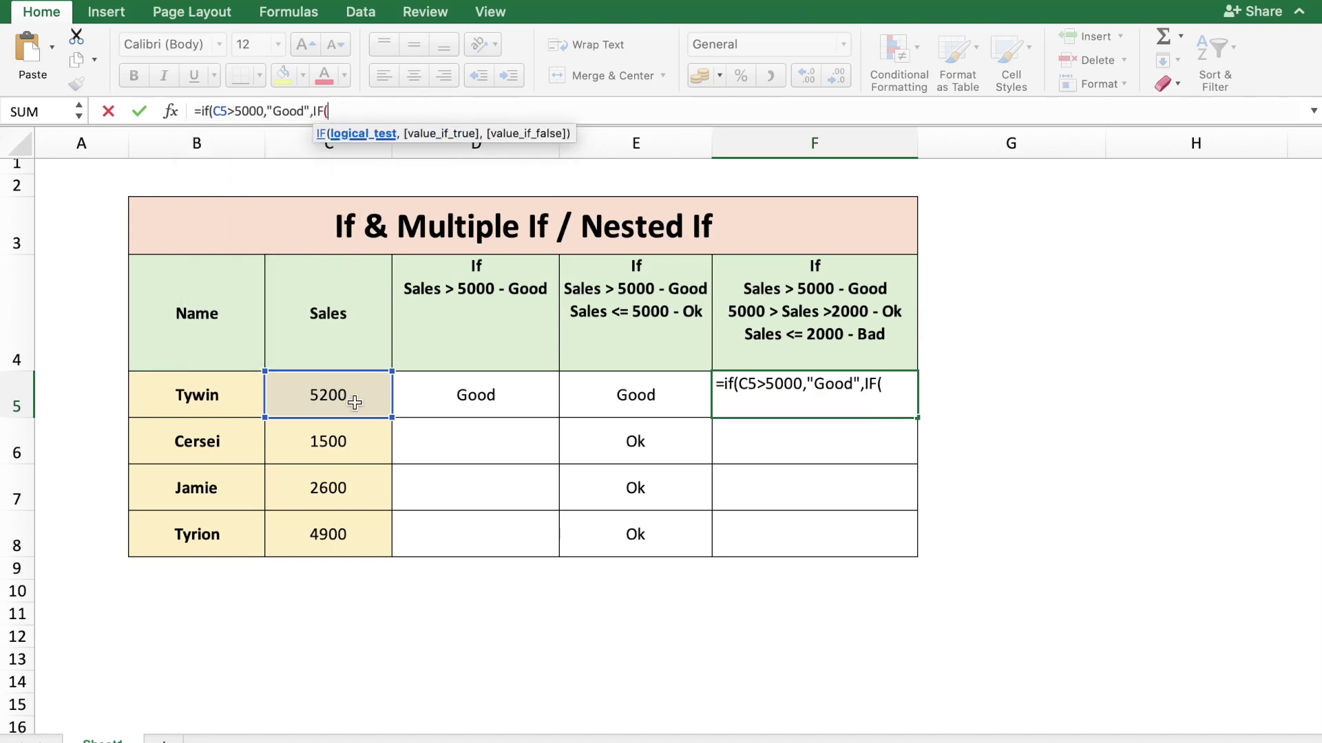
pyautogui.click(361, 401)
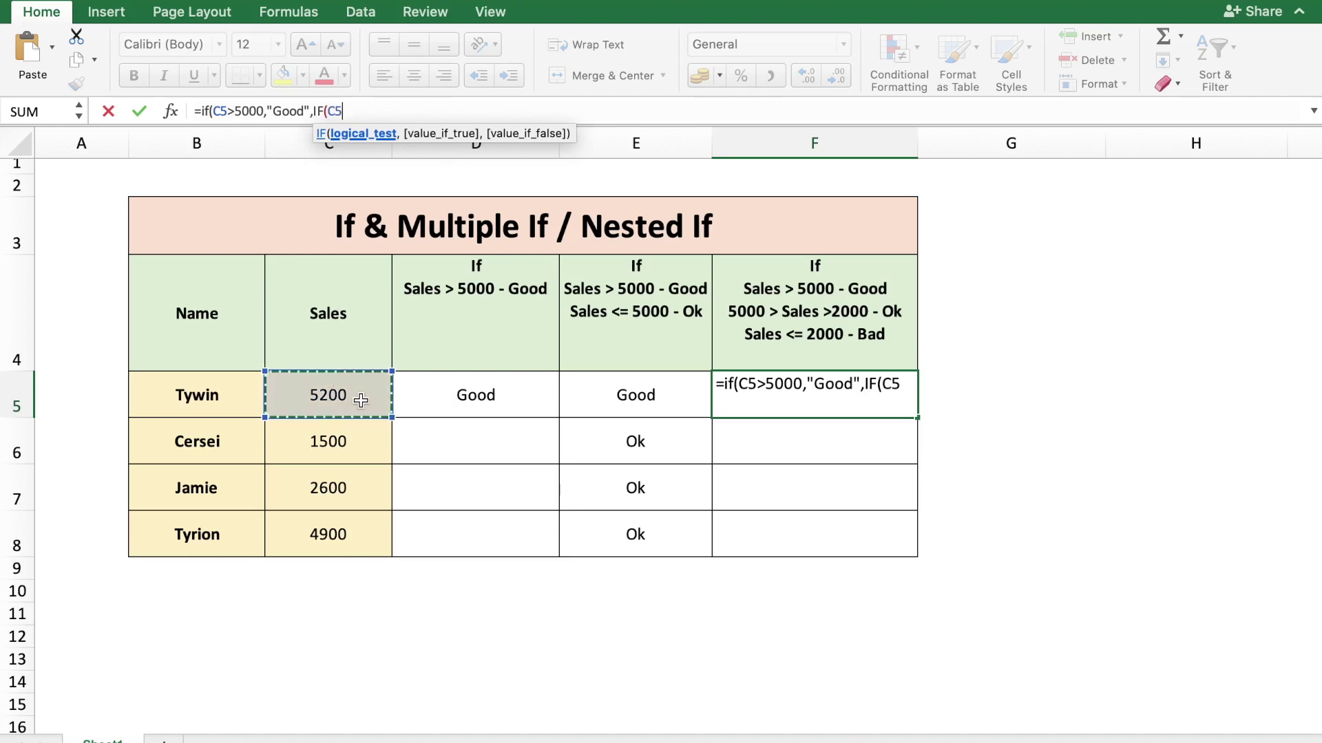
pyautogui.write('>2000')
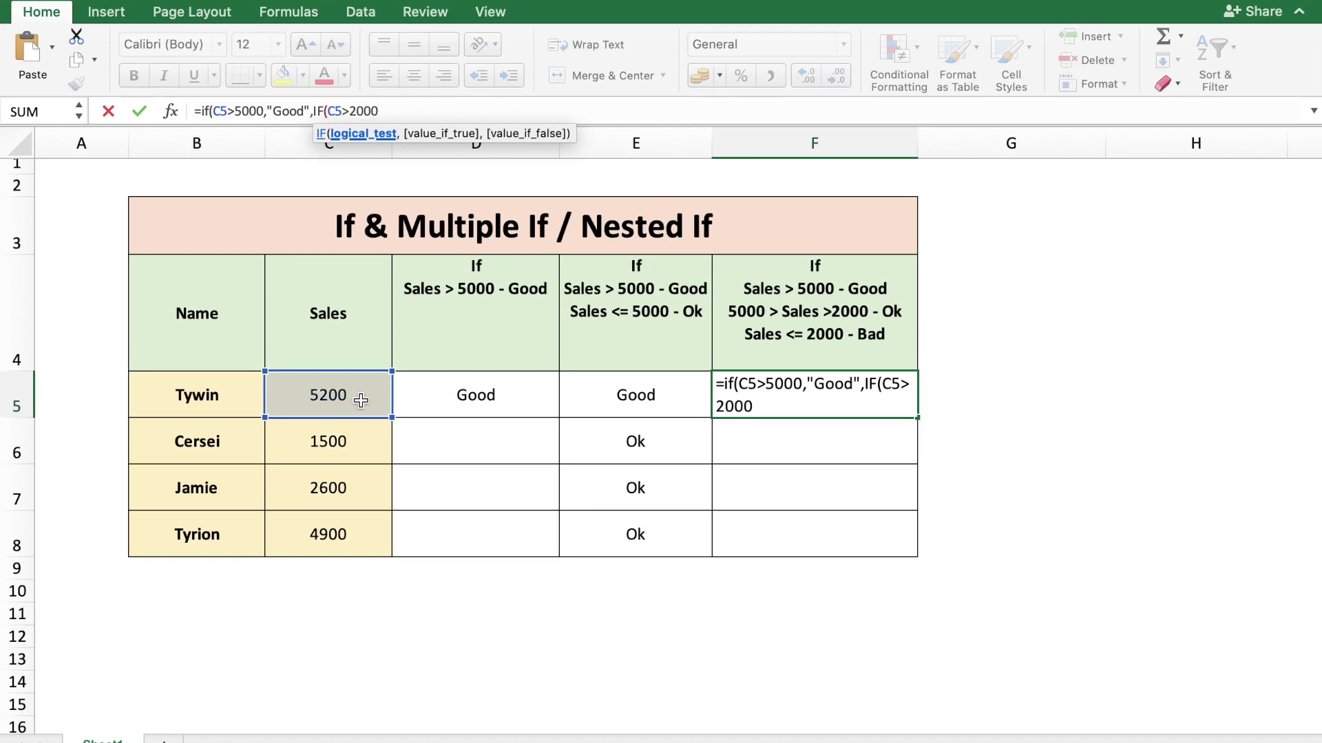
pyautogui.write(',')
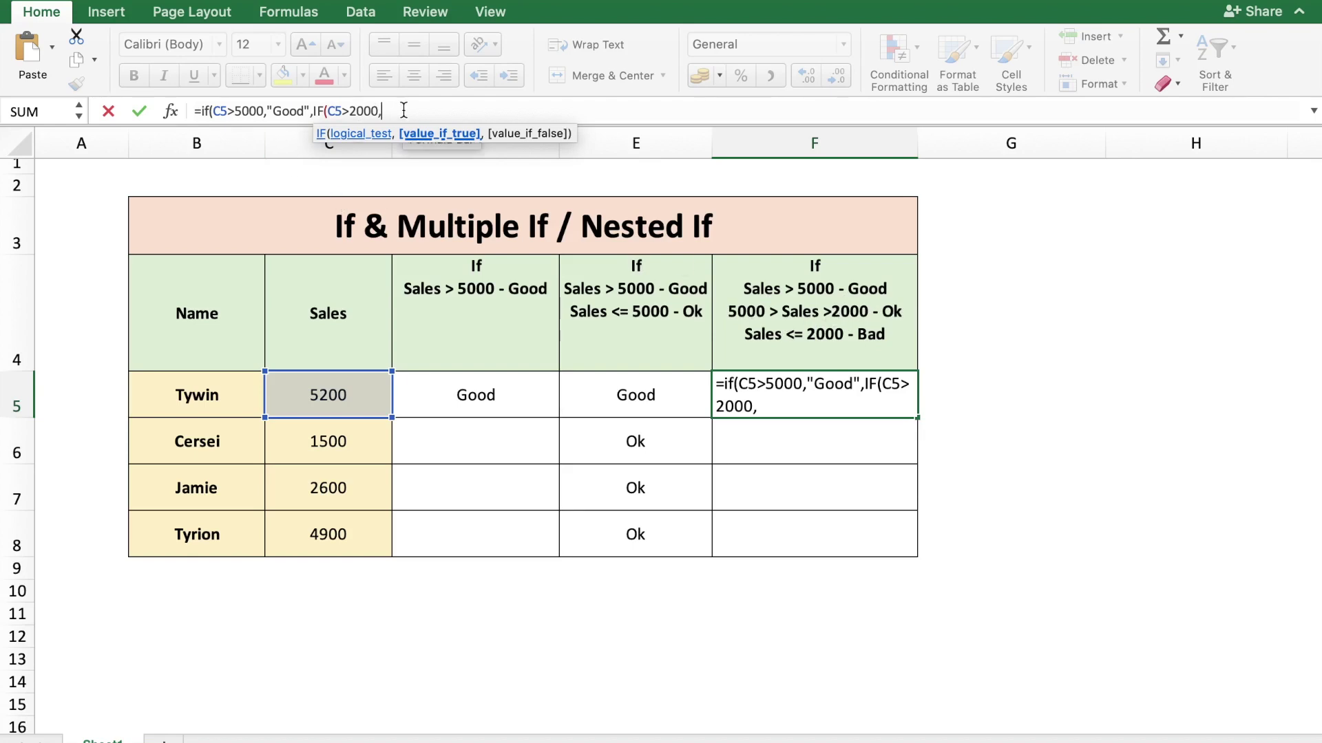
pyautogui.write('"Ok",')
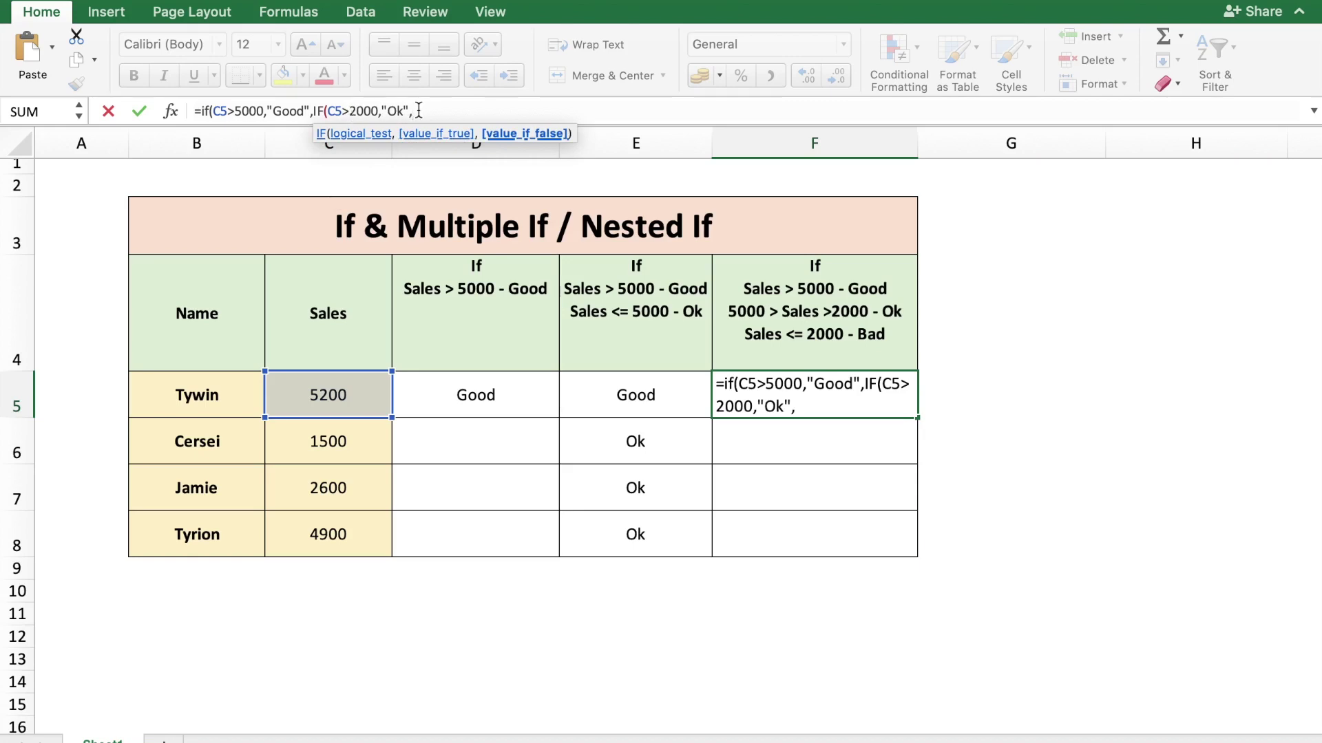
pyautogui.write('"Bad")')
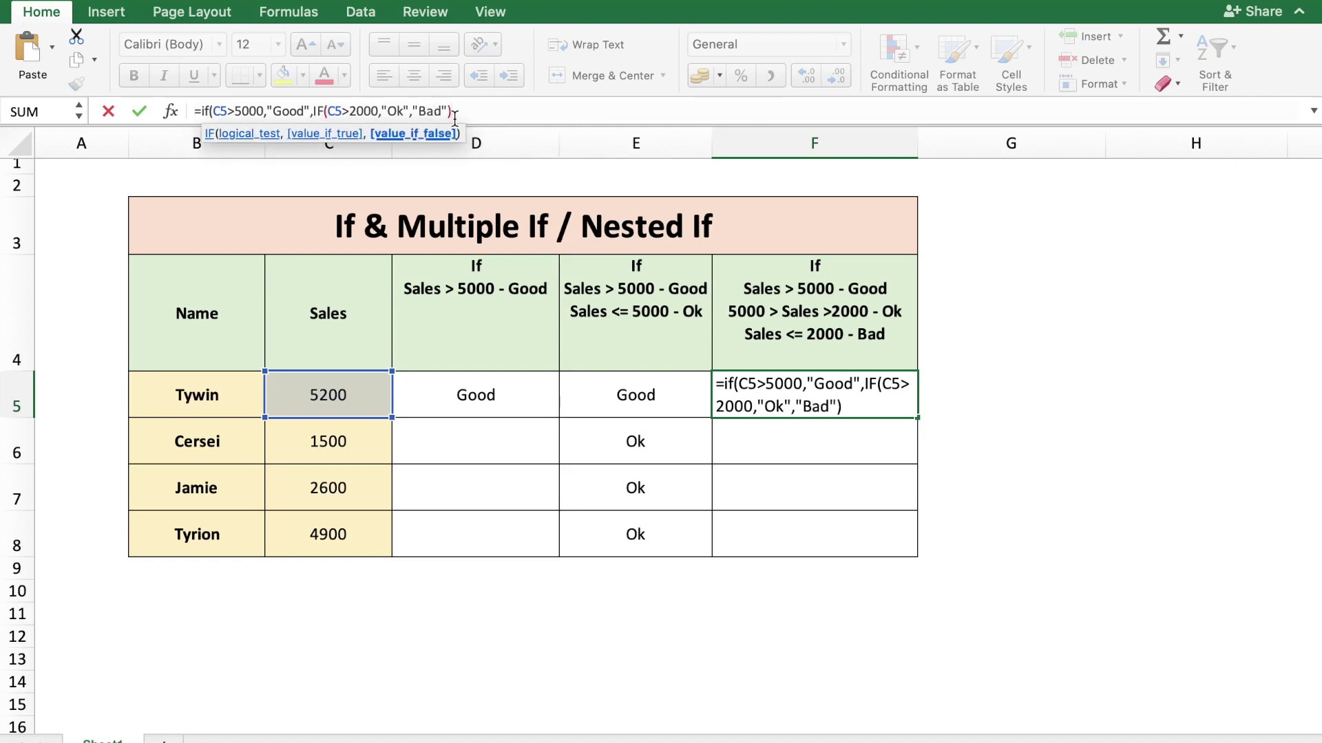
pyautogui.write(')')
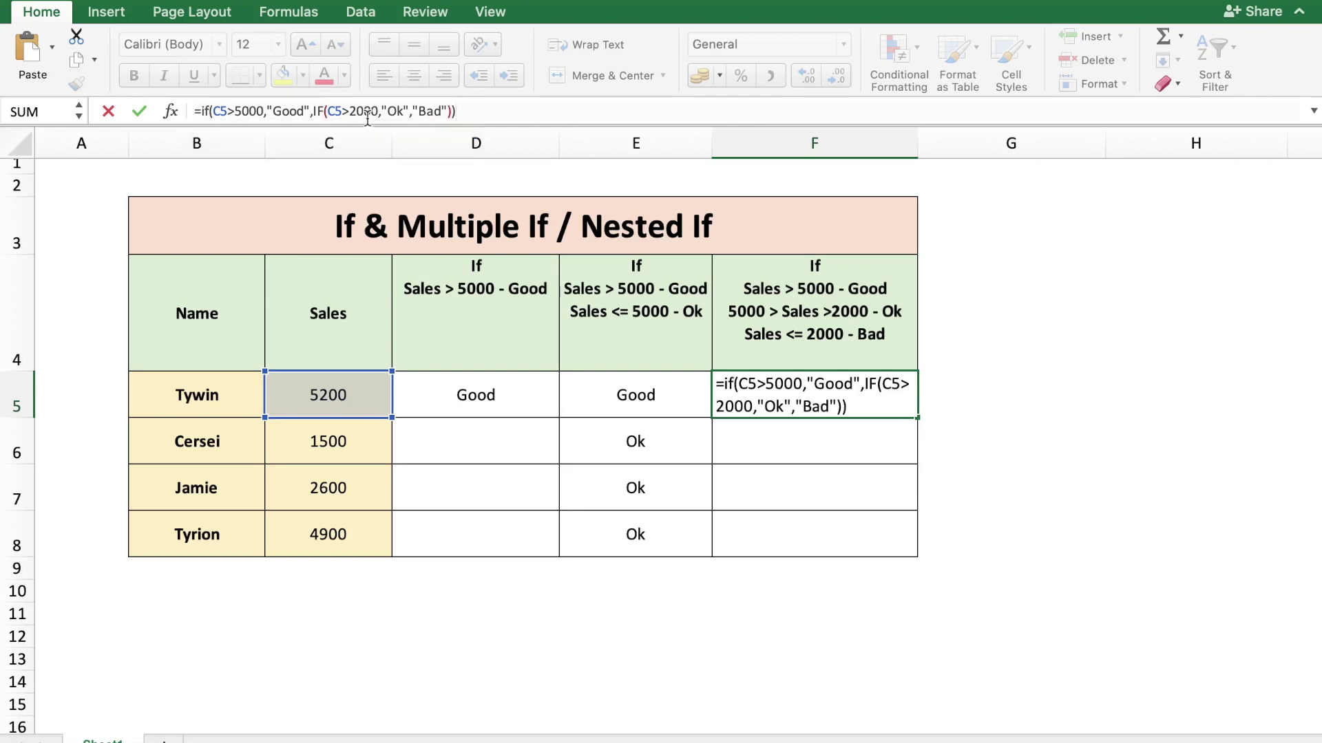
pyautogui.press('Return')
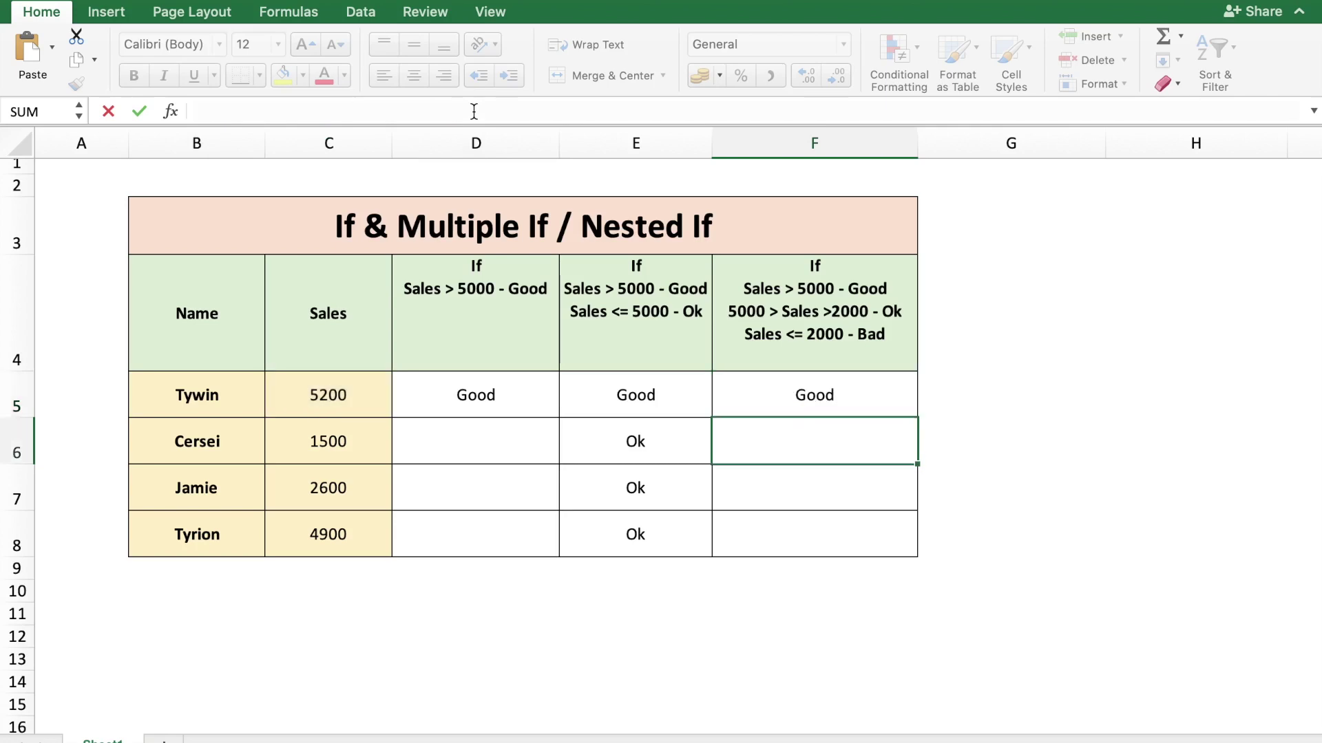
# Step: Fill the nested IF formula from F5 down through F8 and check the formula in F6
pyautogui.click(804, 392)
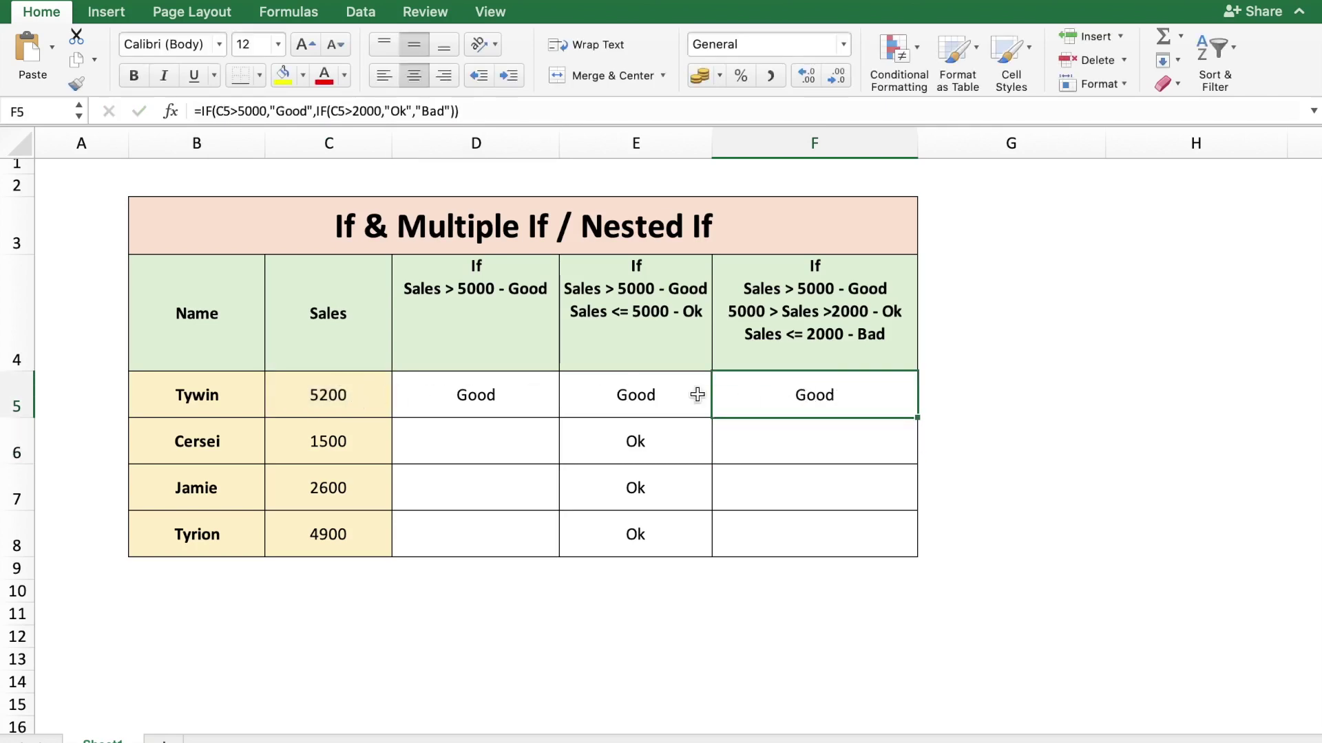
pyautogui.doubleClick(918, 419)
pyautogui.click(790, 637)
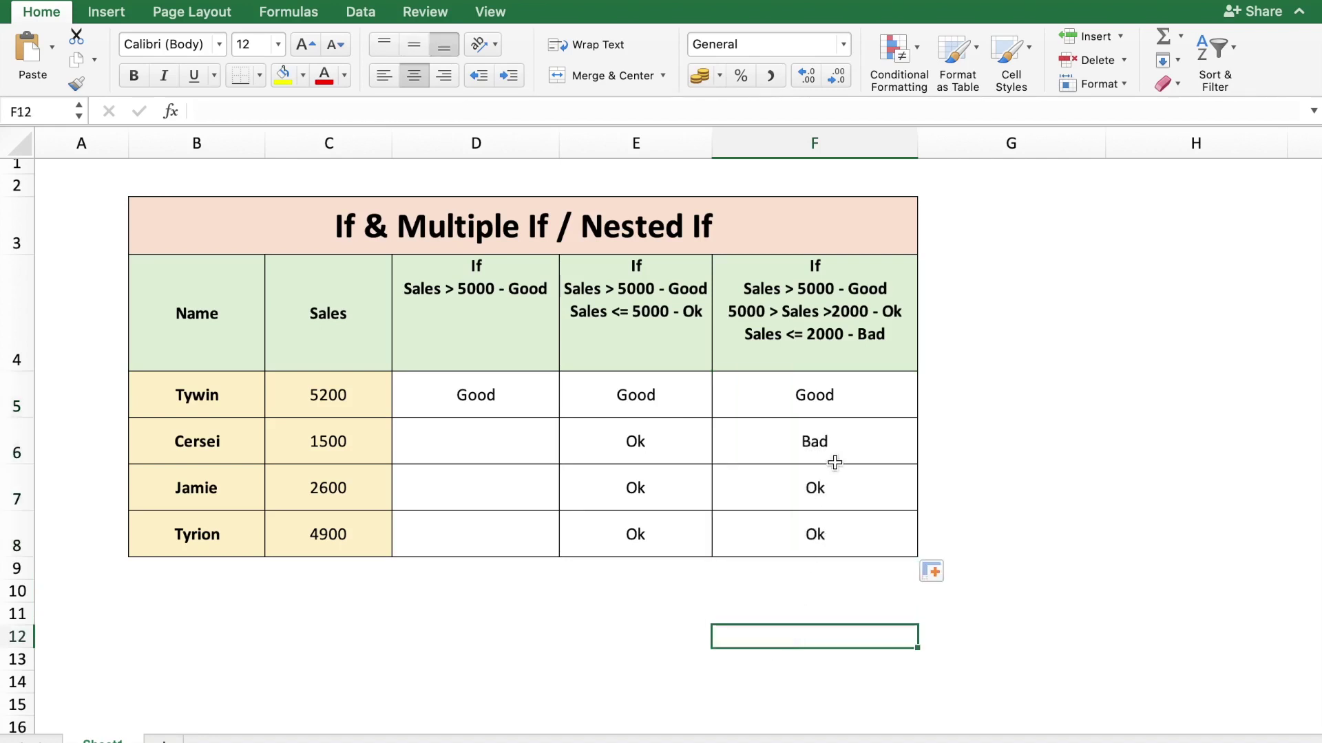
pyautogui.click(839, 444)
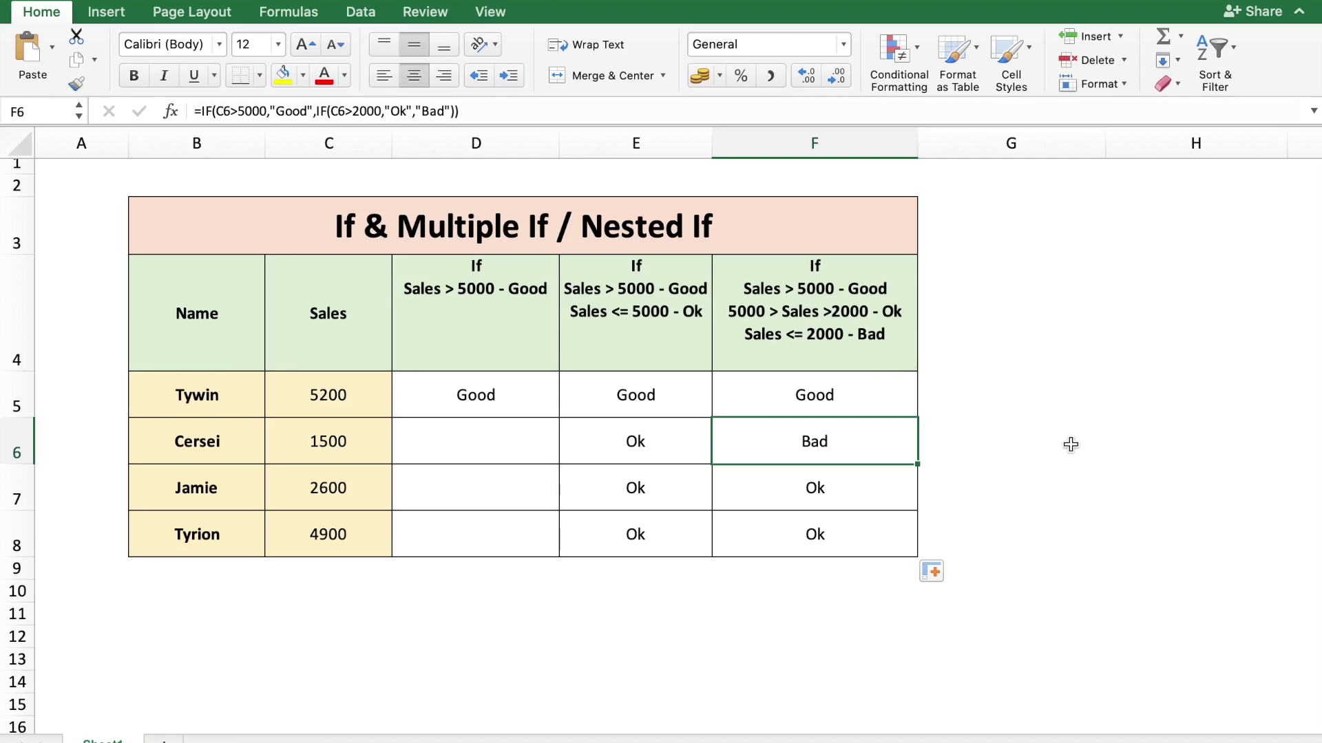
# Step: In the "If with And & OR Conditions" table, start F27's formula with =IF(C27<40,1,0) for the Mathematics mark
pyautogui.scroll(-10, 1071, 445)
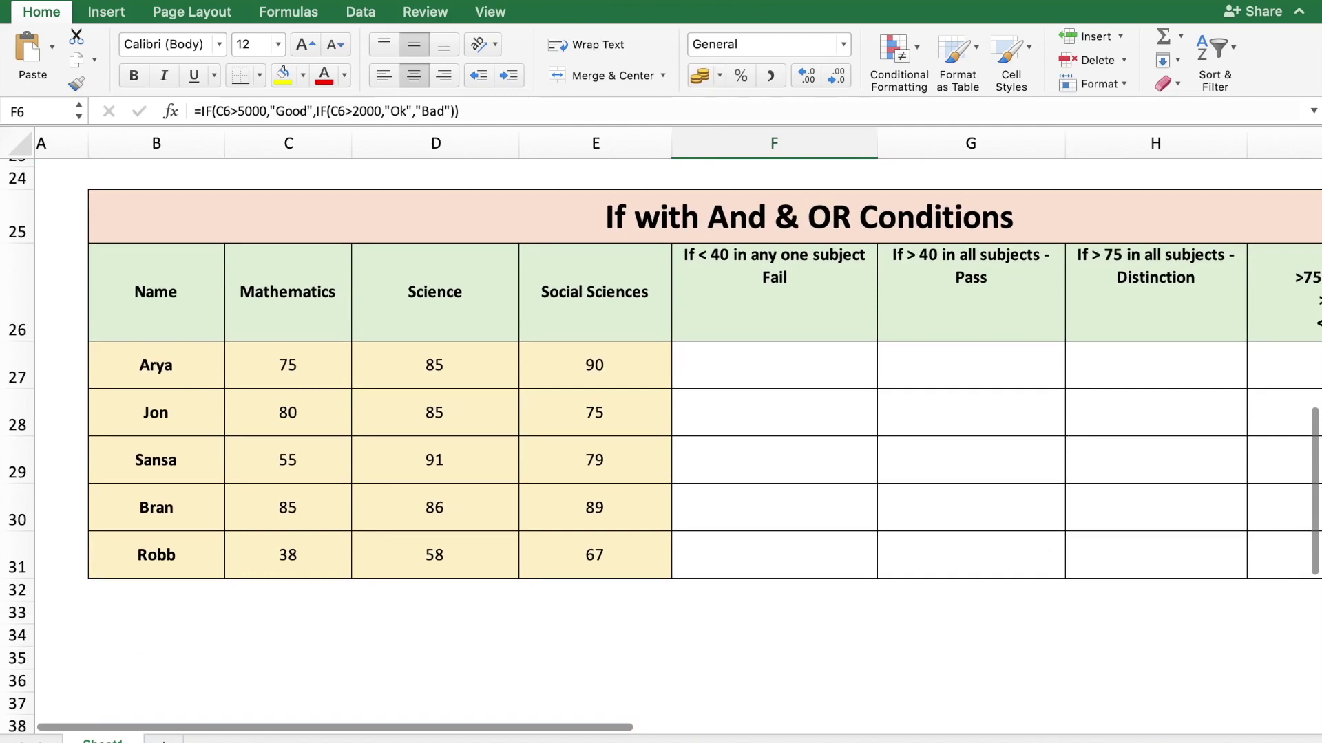
pyautogui.scroll(-3, 661, 345)
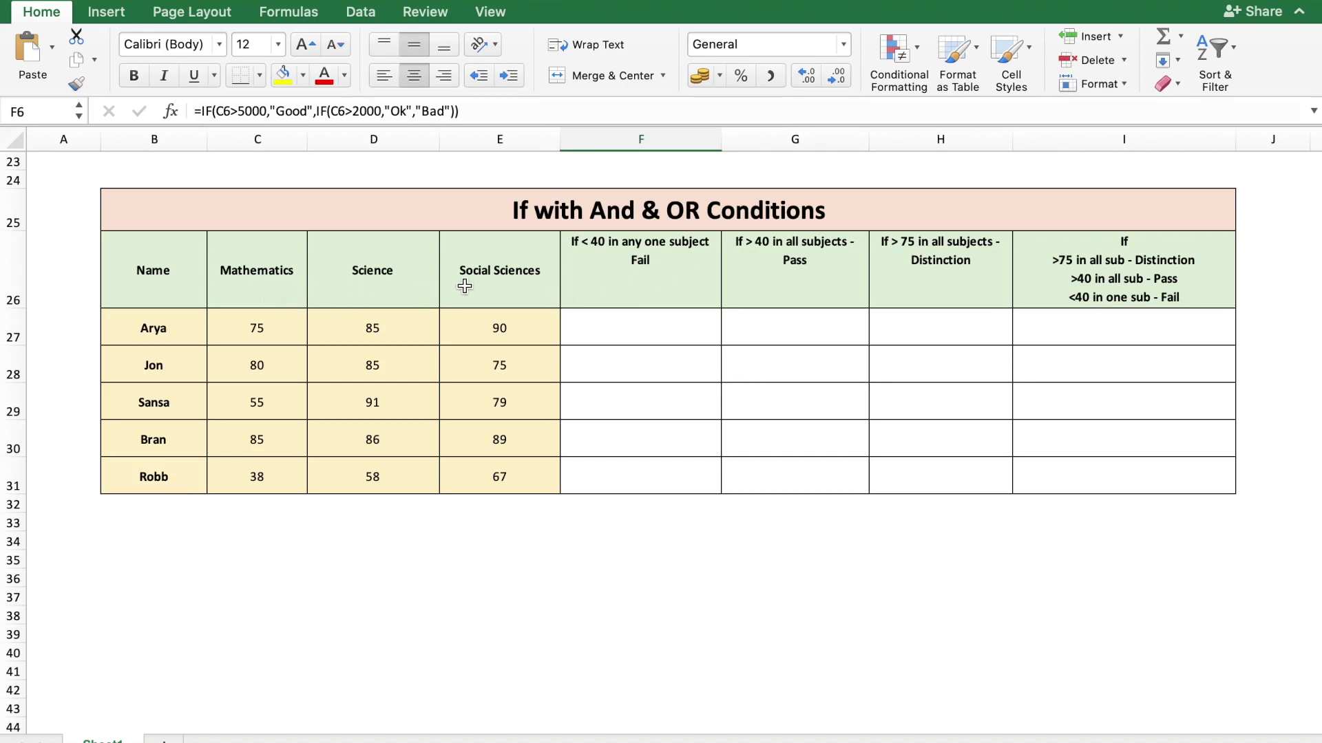
pyautogui.click(606, 292)
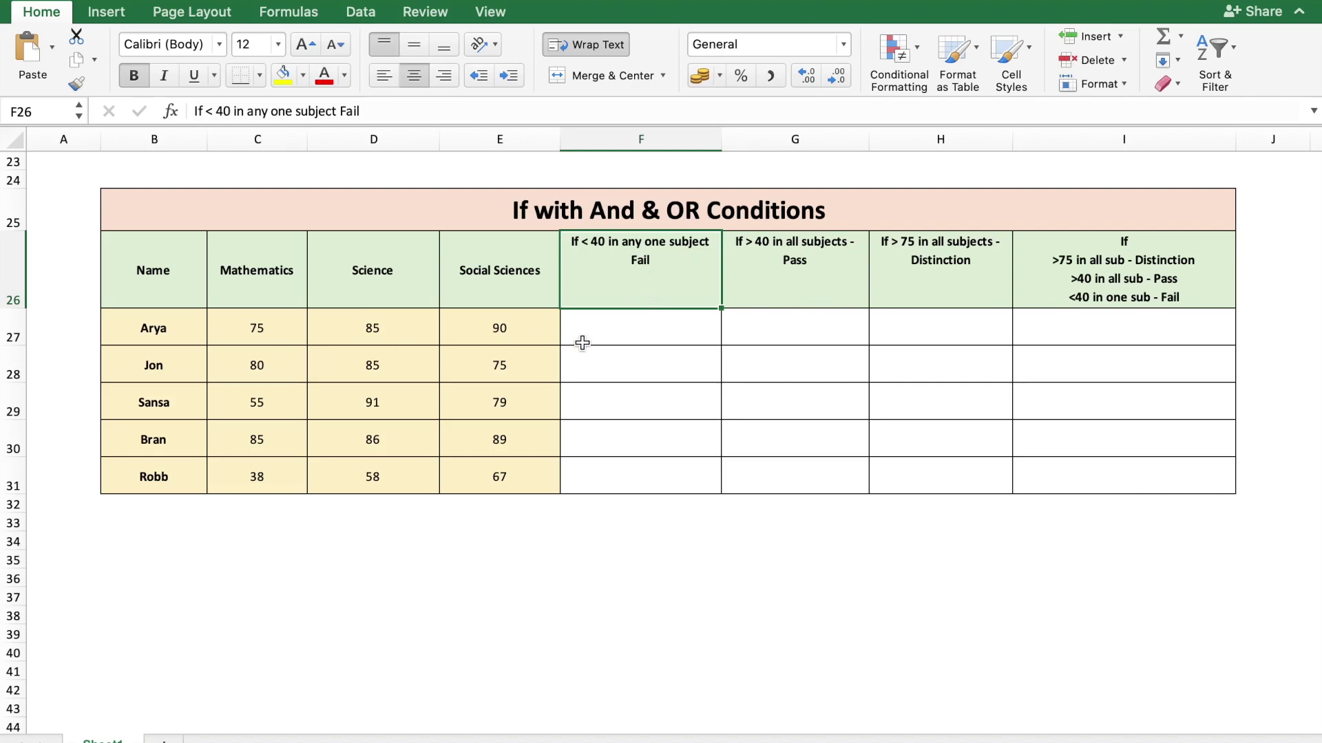
pyautogui.click(658, 339)
pyautogui.scroll(3, 596, 615)
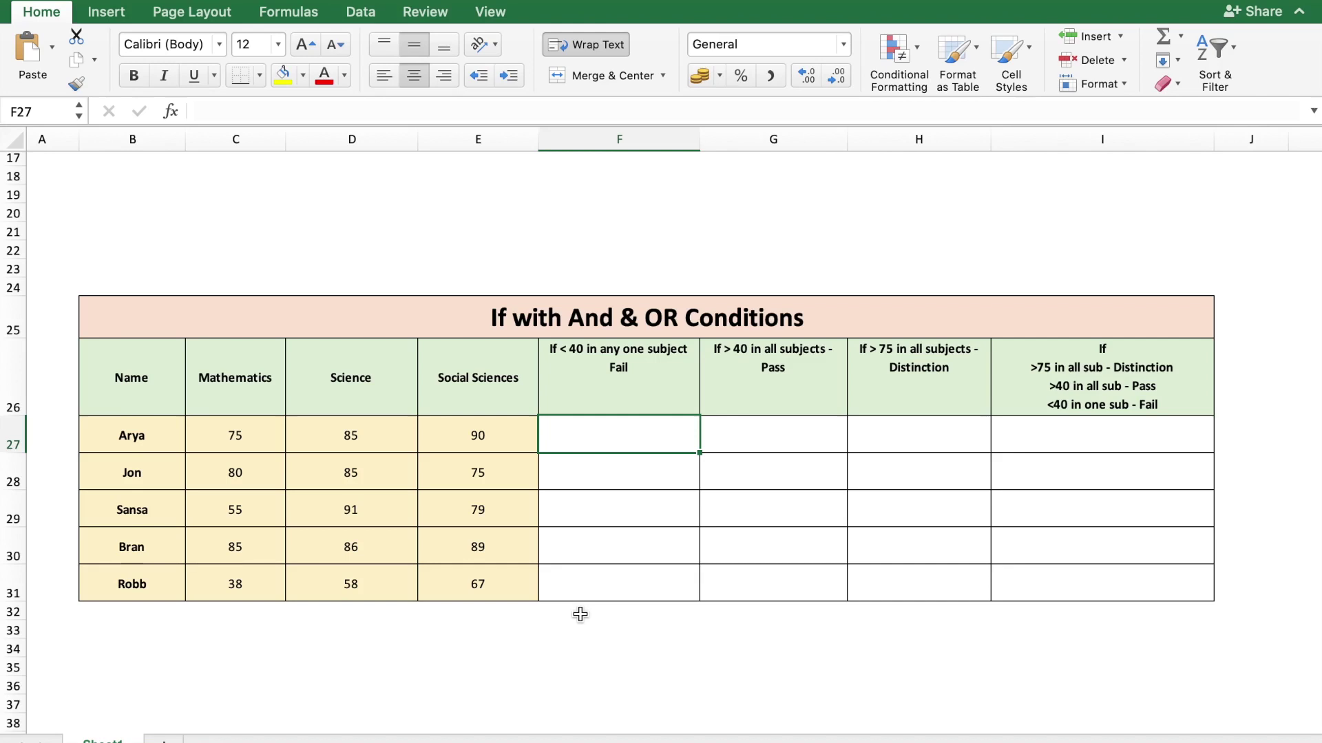
pyautogui.write('F(')
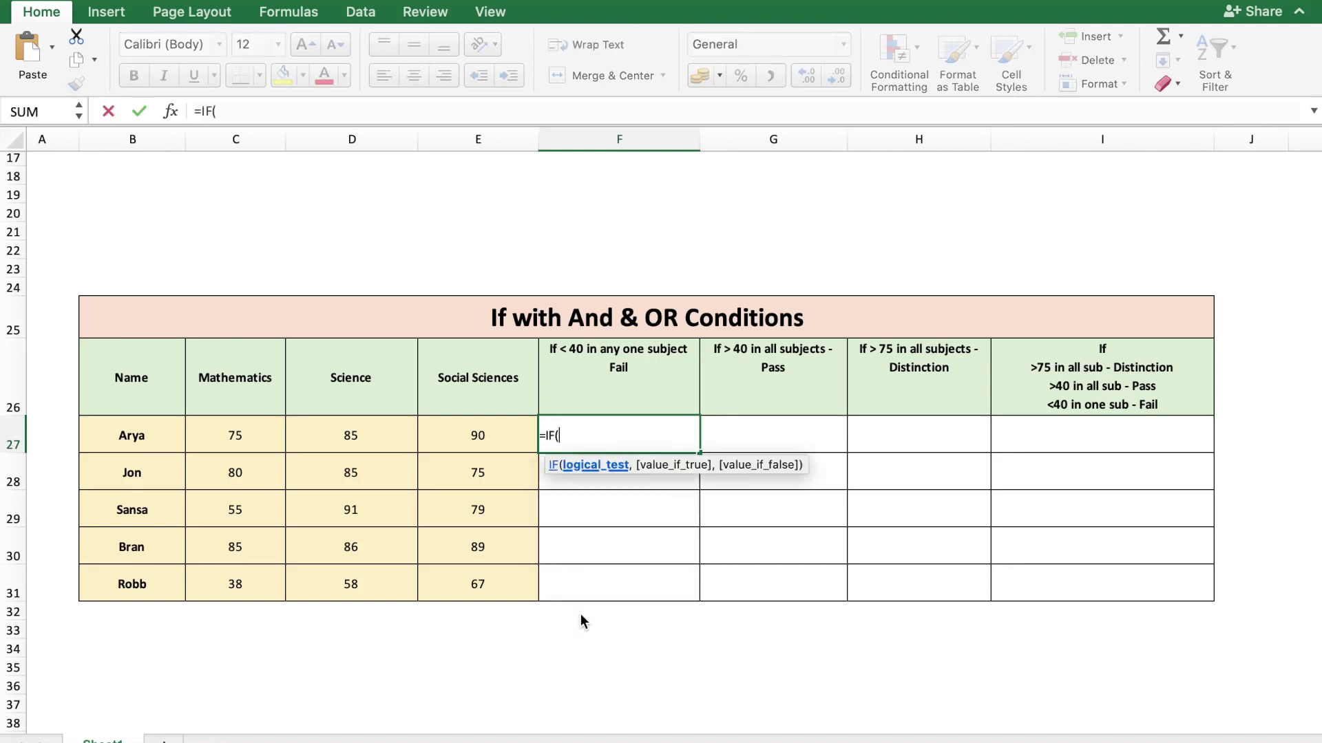
pyautogui.click(232, 428)
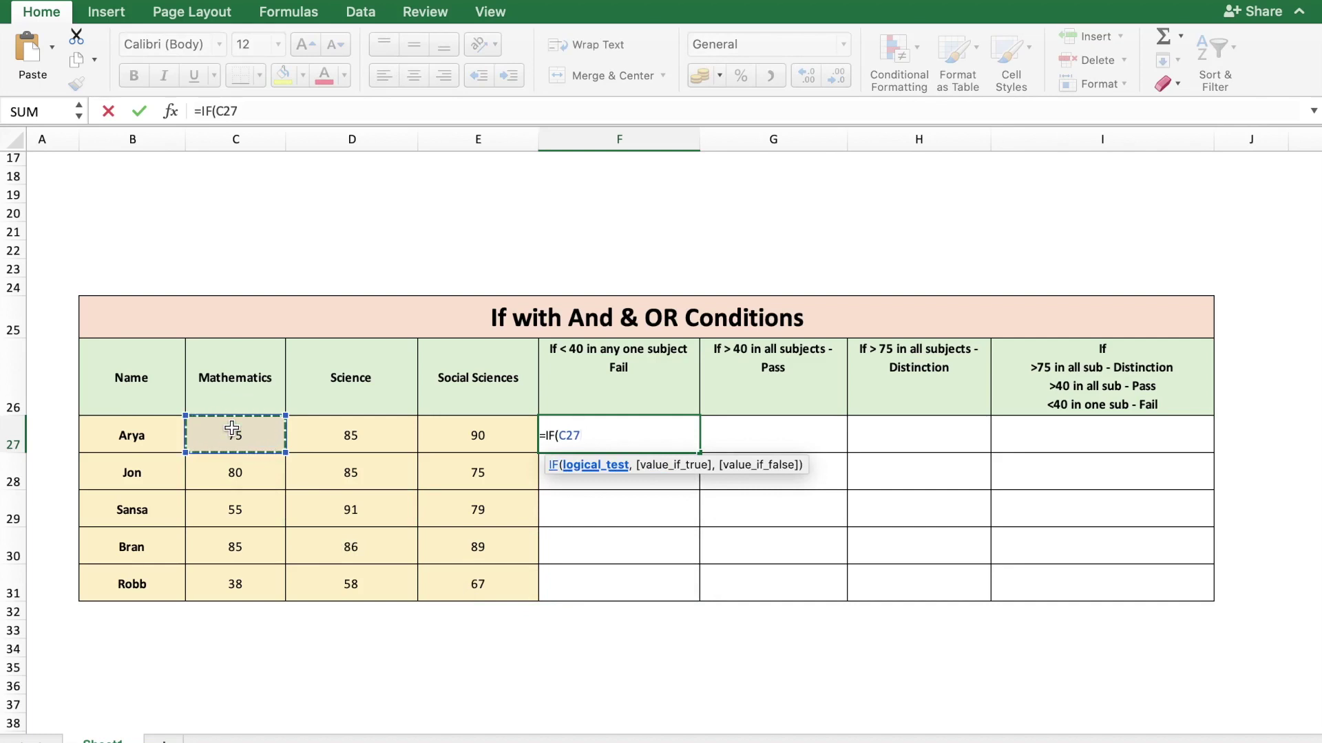
pyautogui.write('<40,')
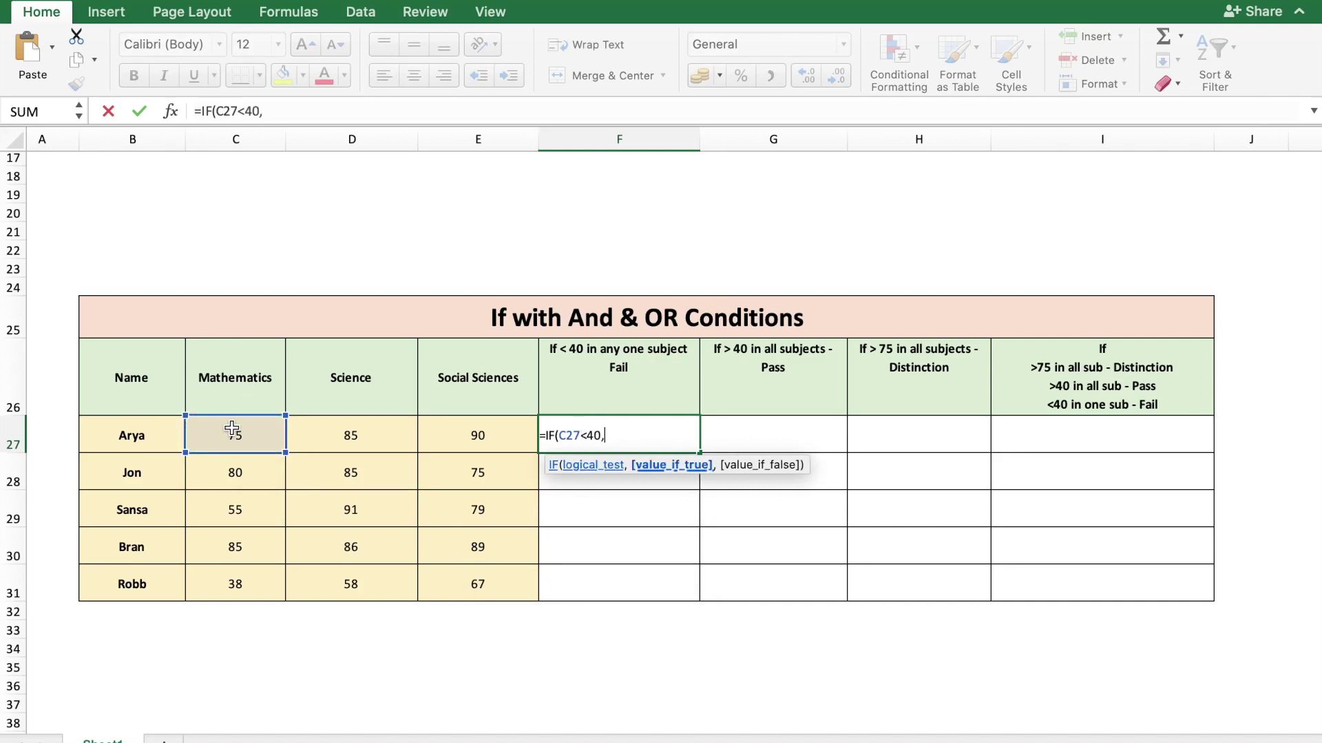
pyautogui.write('1,')
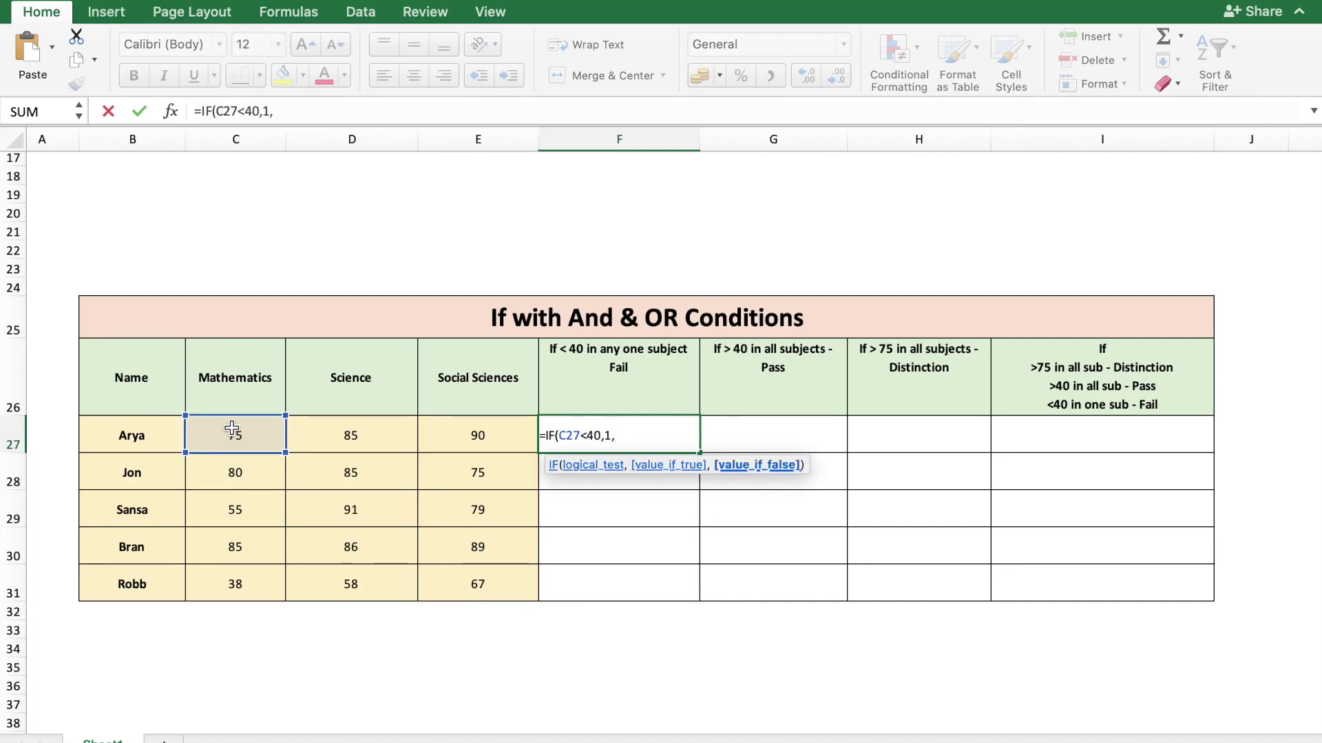
pyautogui.write('0)')
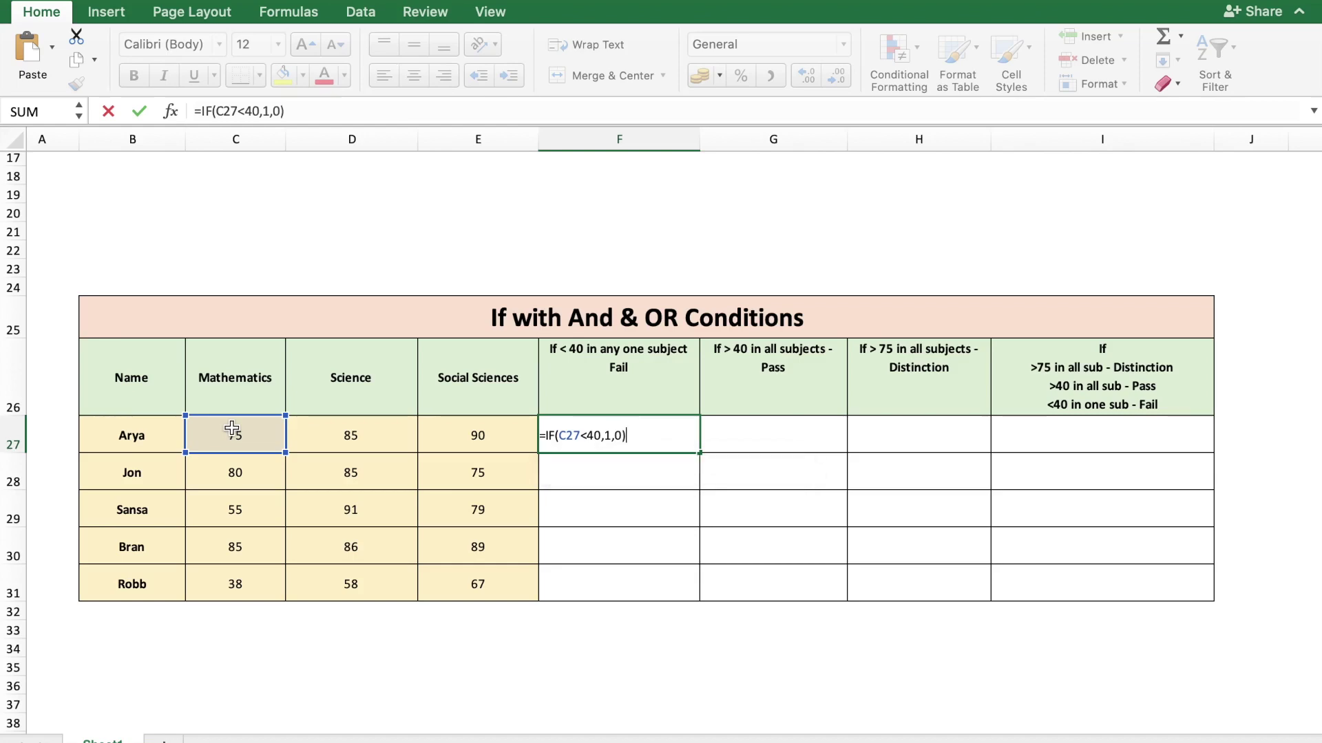
# Step: Extend F27's formula for the Science mark by adding +IF(D27<40,1,0)
pyautogui.write('+if(')
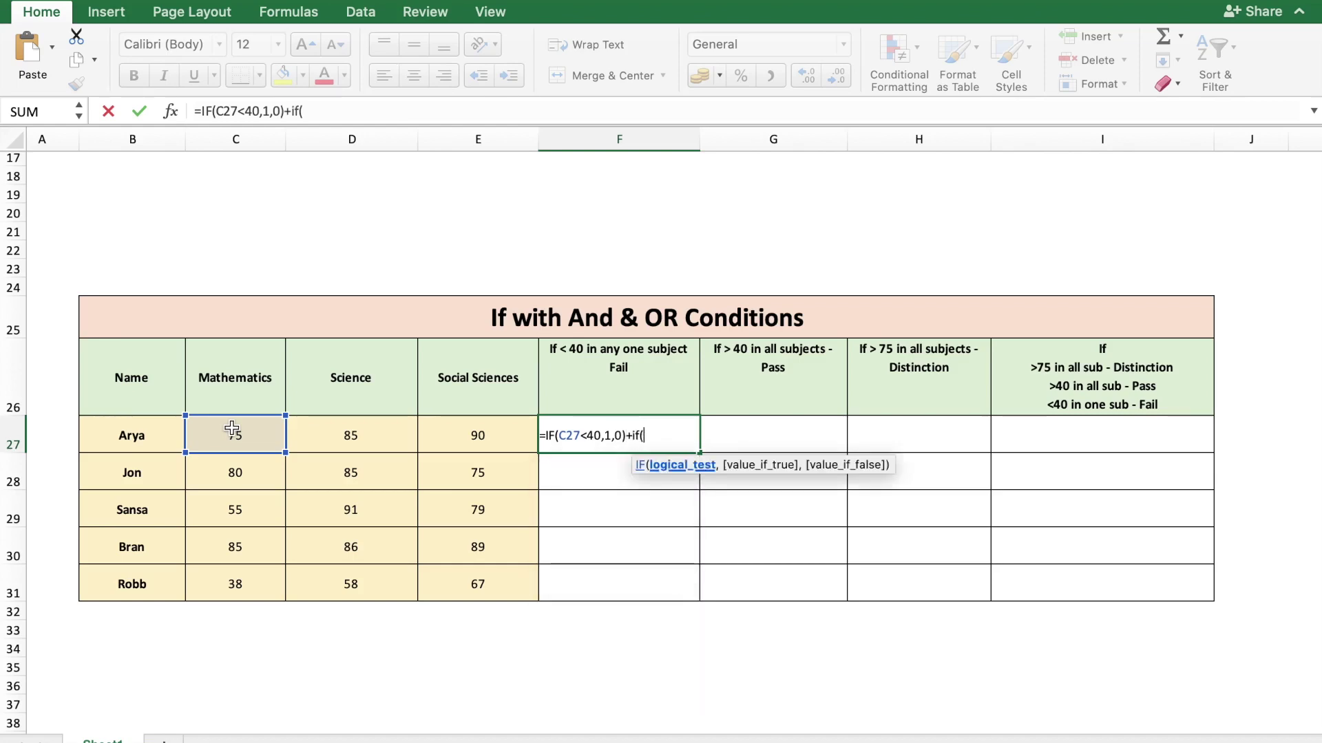
pyautogui.click(334, 441)
pyautogui.write('<40,1,0)')
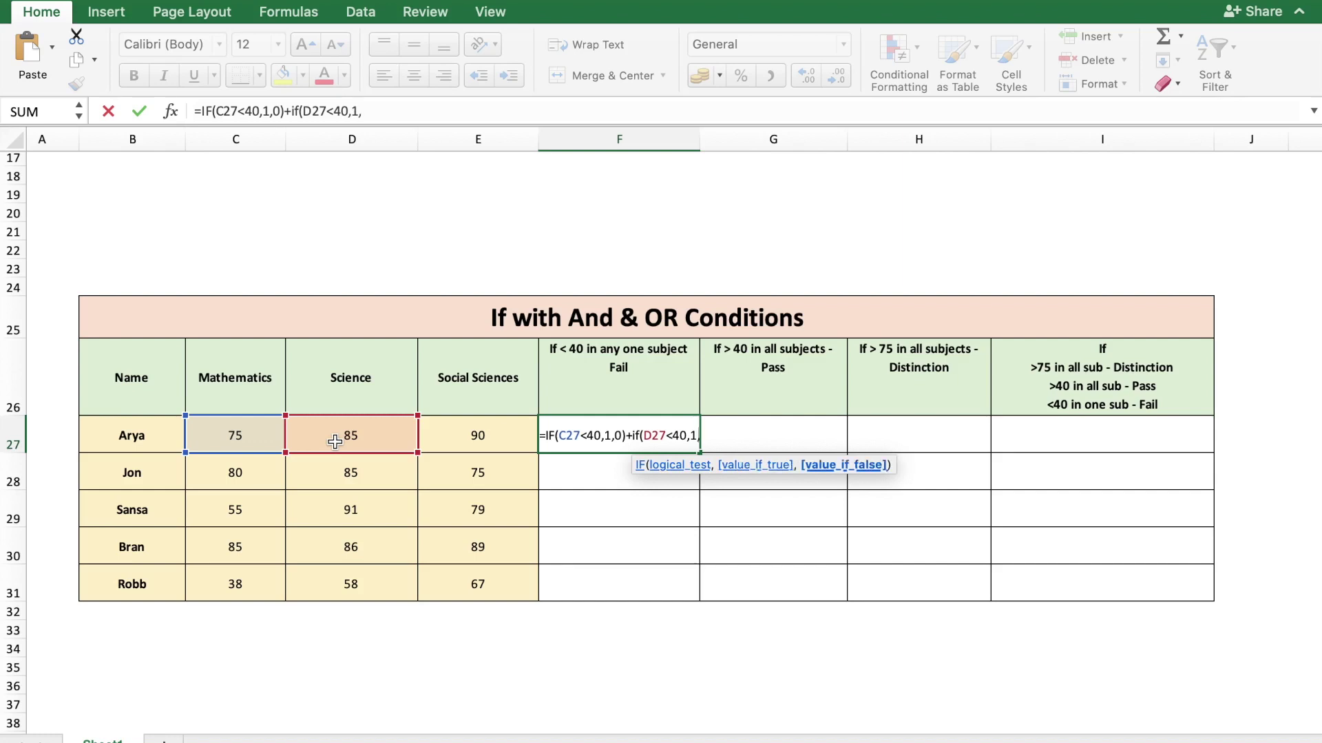
pyautogui.write('+')
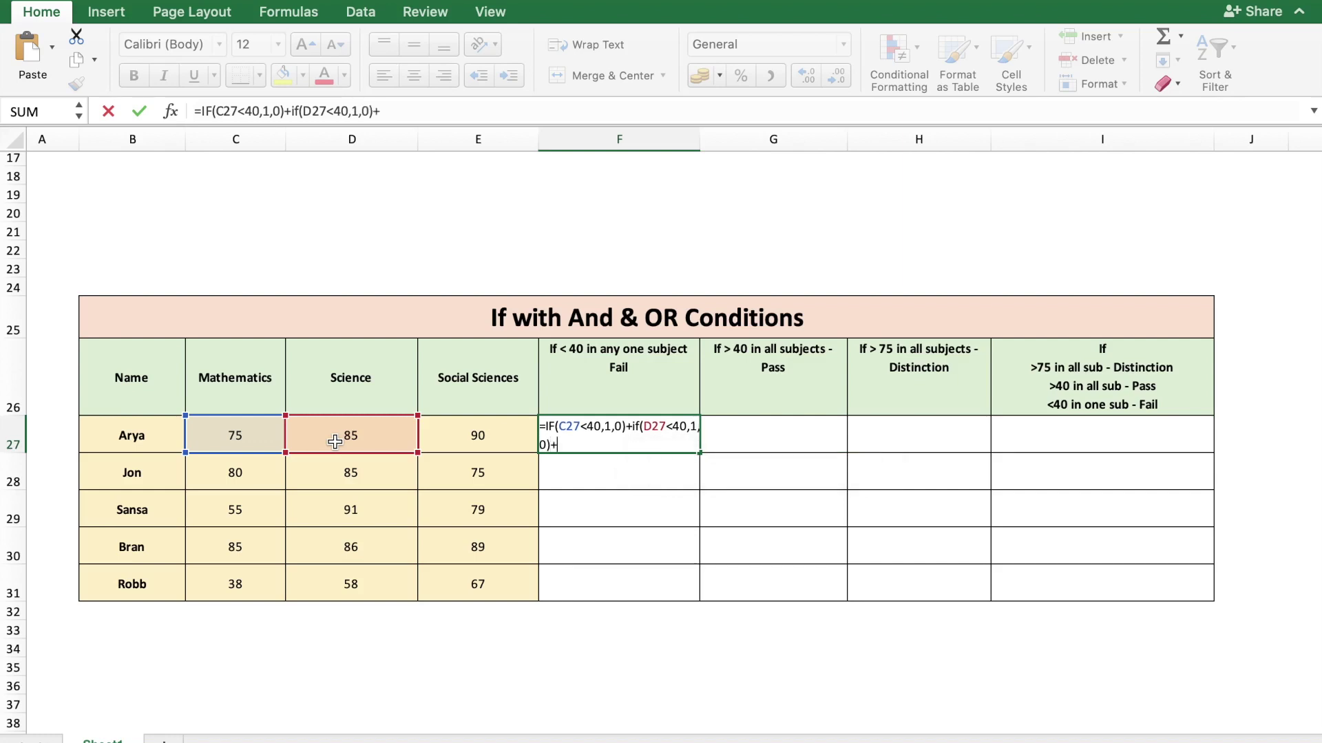
# Step: Add IF(E27<40,1,0) for the Social Sciences mark and complete the summed IF formula in F27
pyautogui.write('if(')
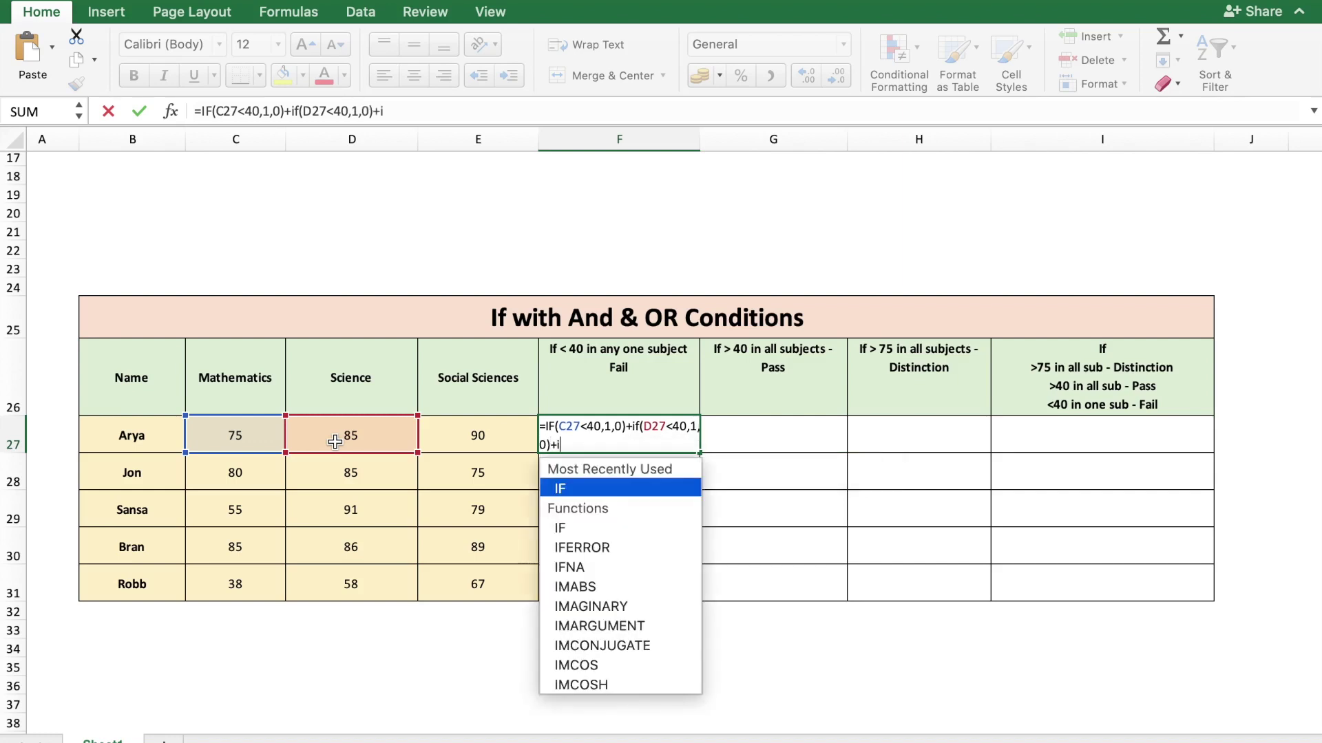
pyautogui.click(462, 436)
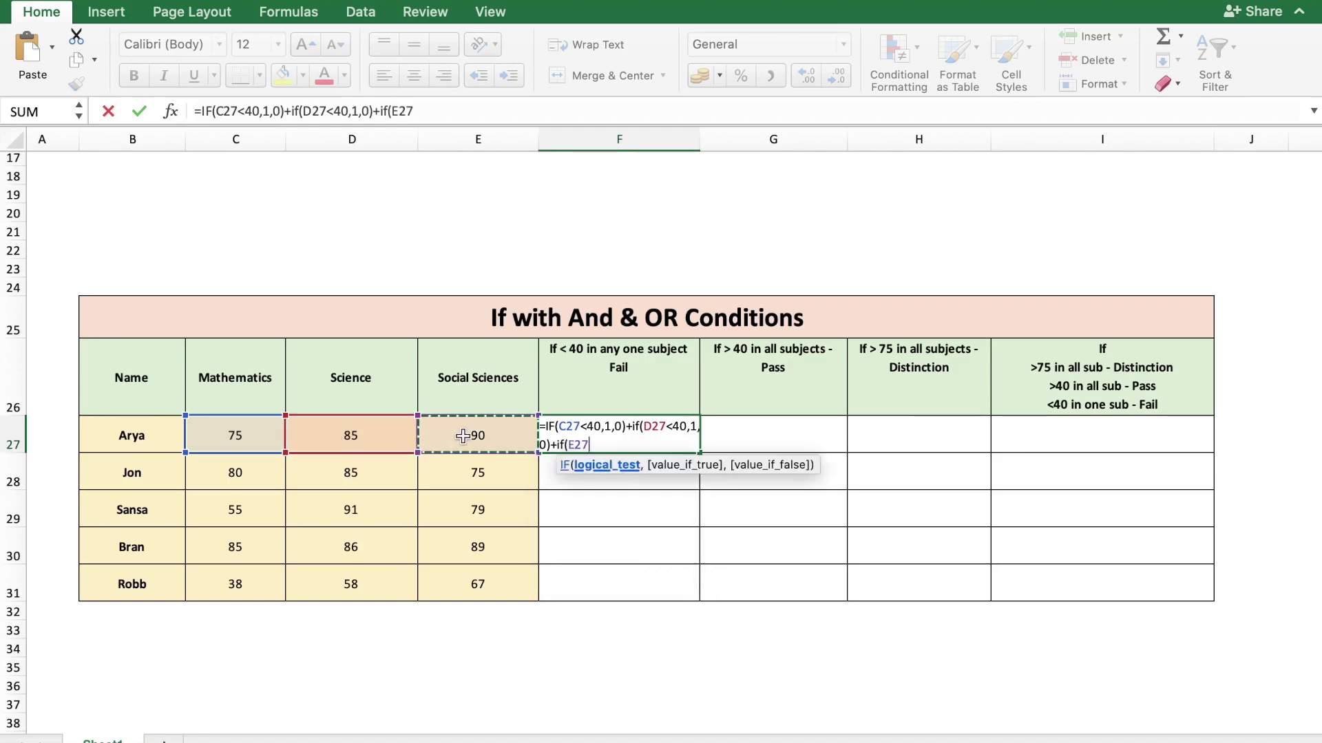
pyautogui.write('<40,"')
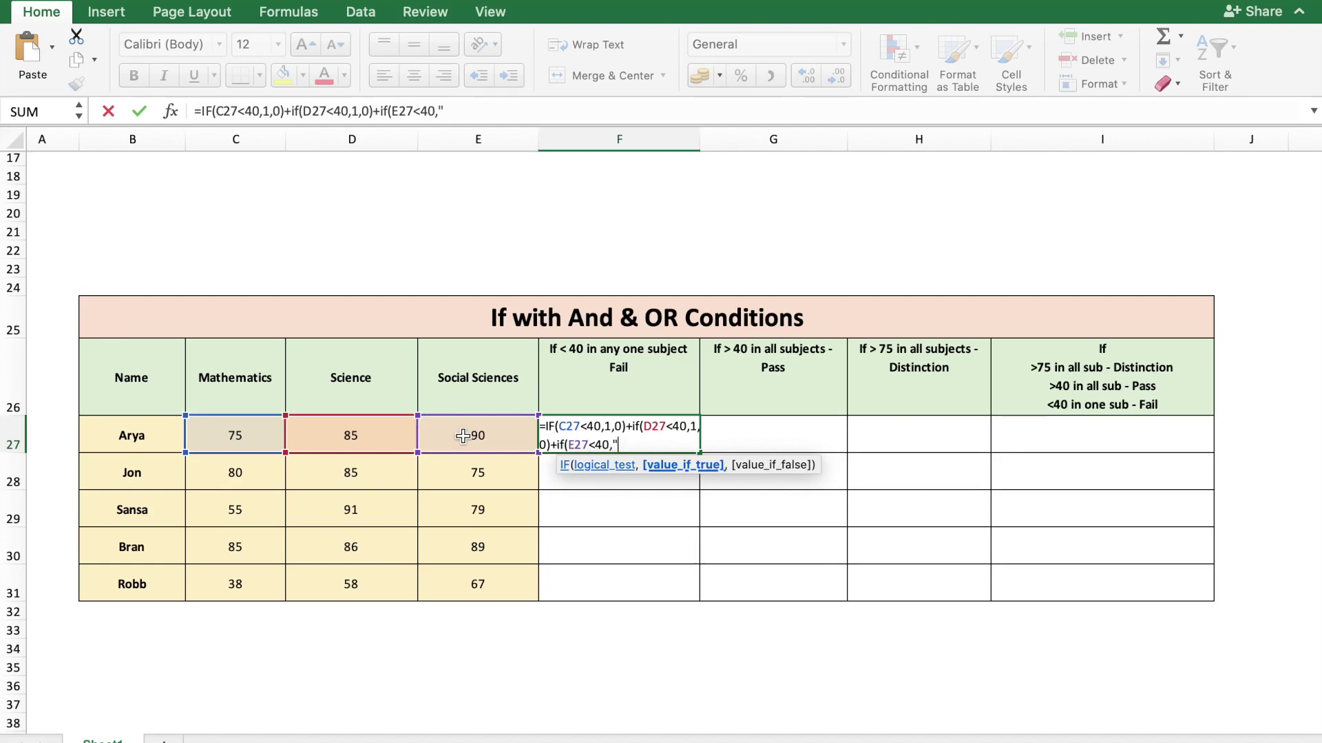
pyautogui.press('BackSpace')
pyautogui.write('1,')
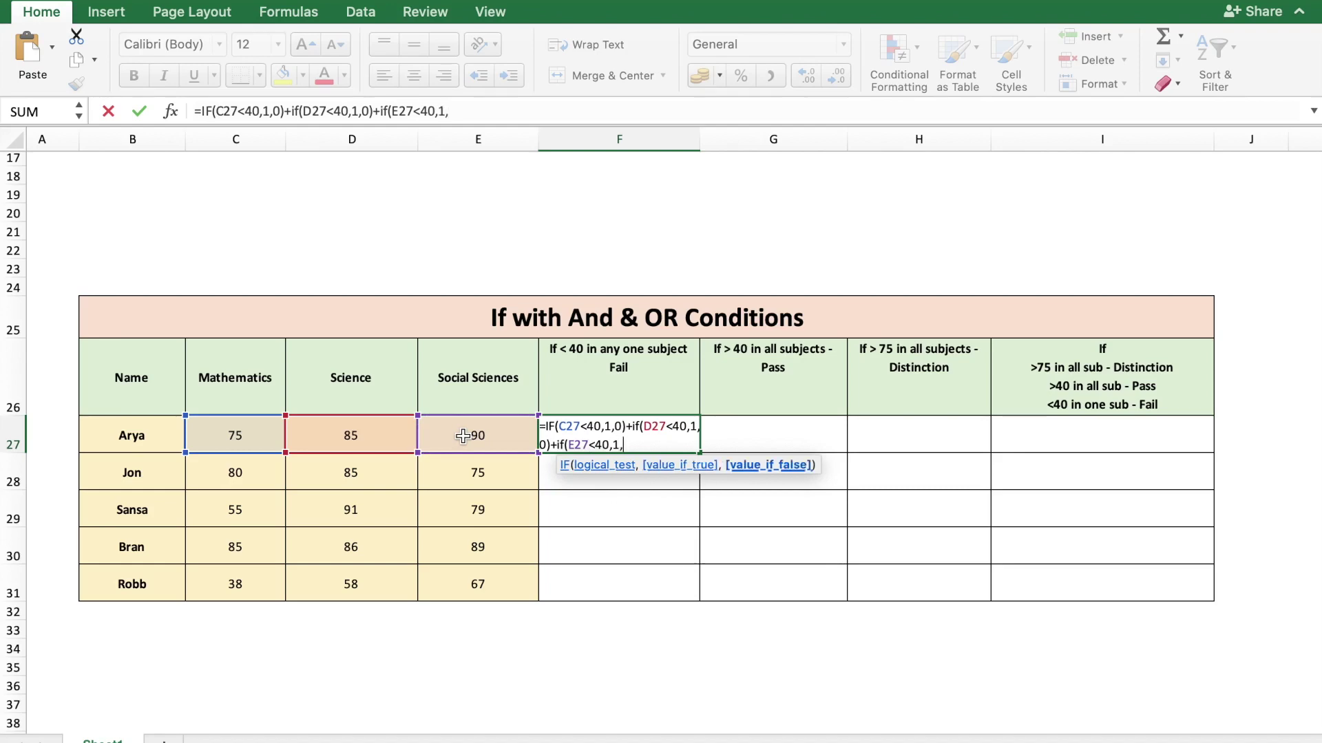
pyautogui.write('0)')
pyautogui.press('Return')
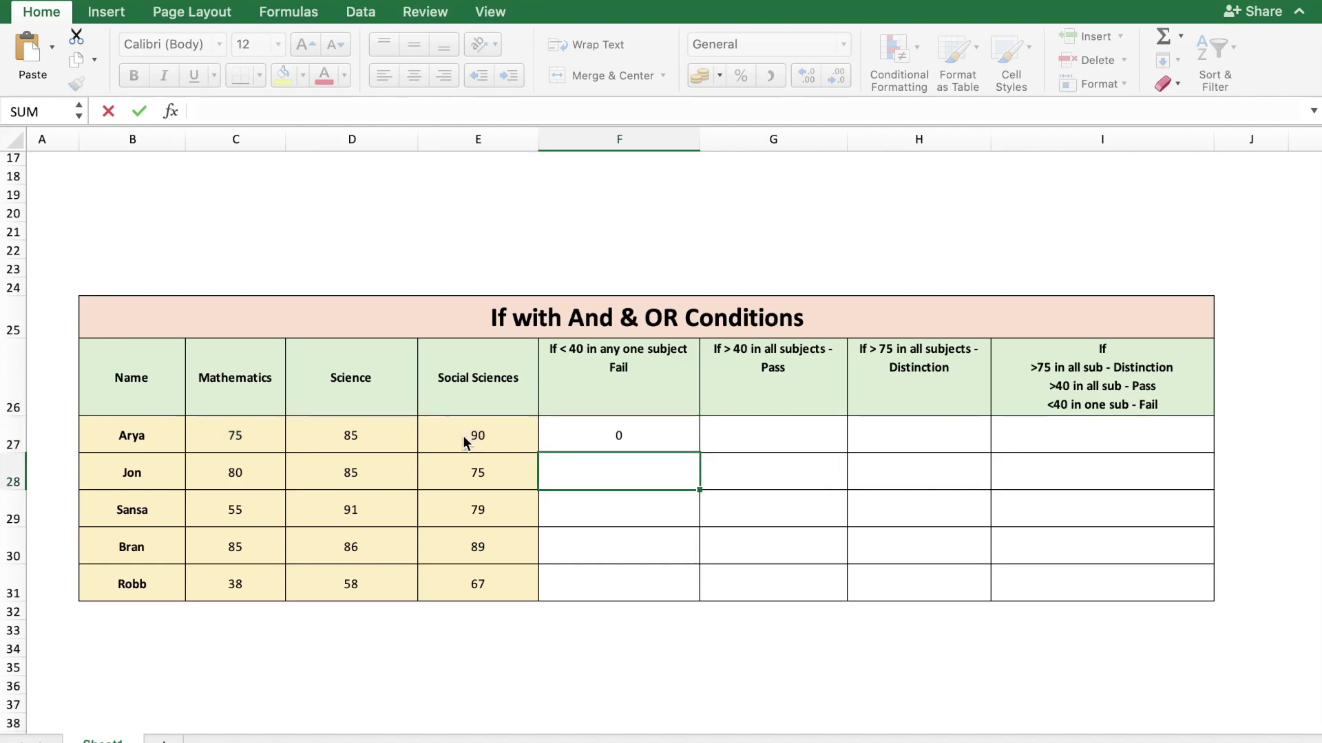
# Step: Test F27's formula with a Social Sciences mark of 39 in E27 and a Science mark of 24 in D27, and undo both changes
pyautogui.click(606, 439)
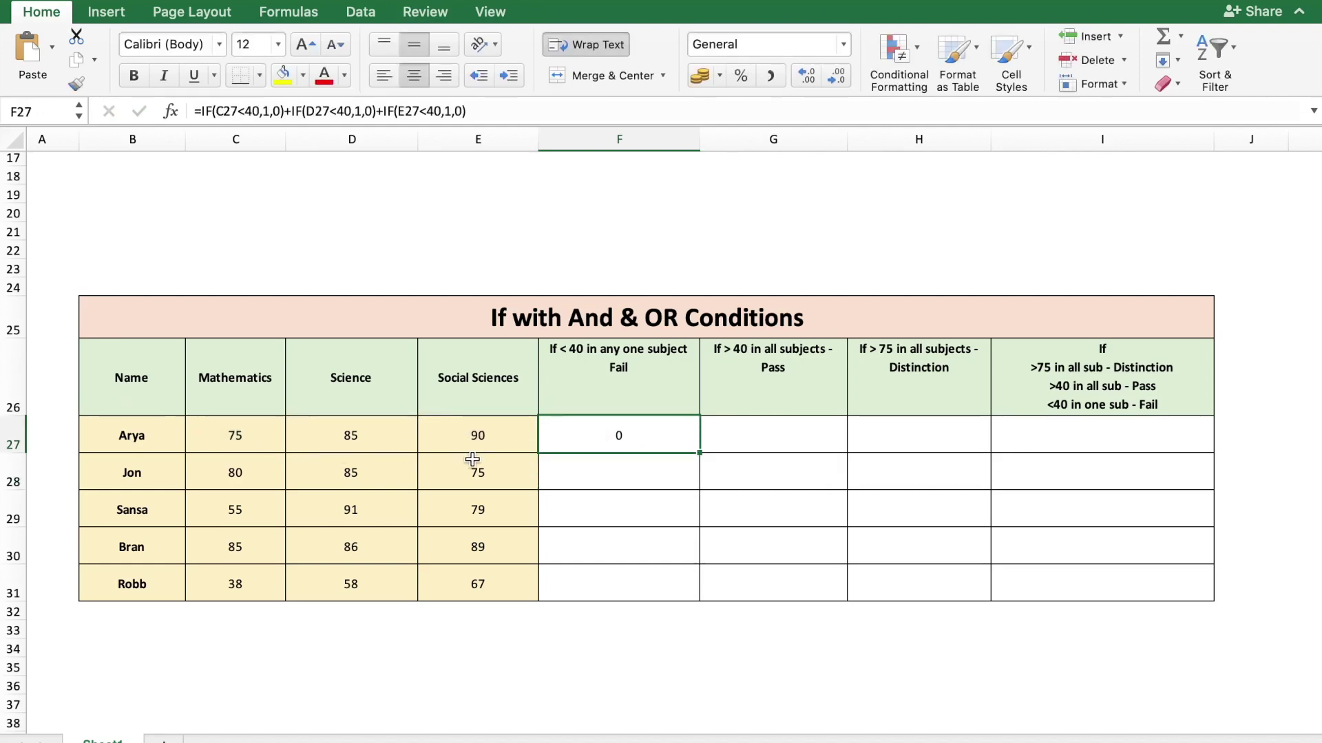
pyautogui.click(496, 445)
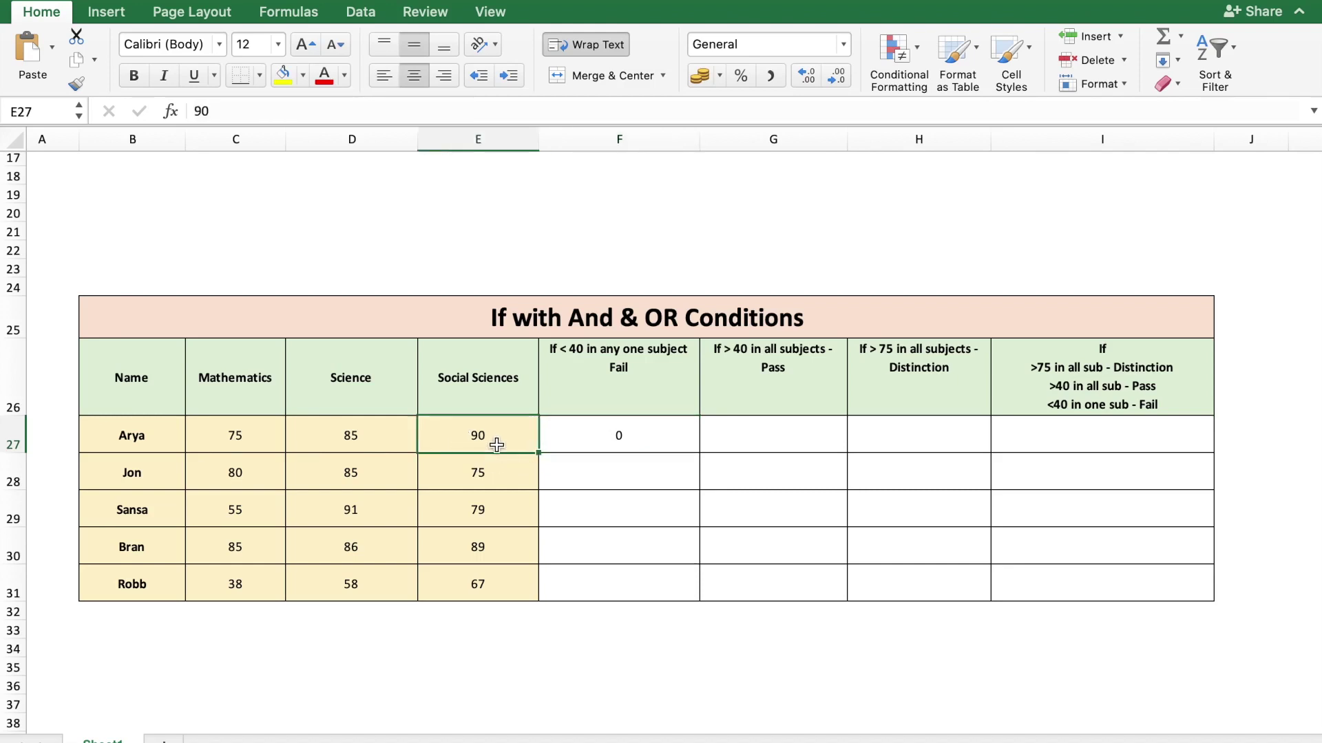
pyautogui.write('39')
pyautogui.press('Return')
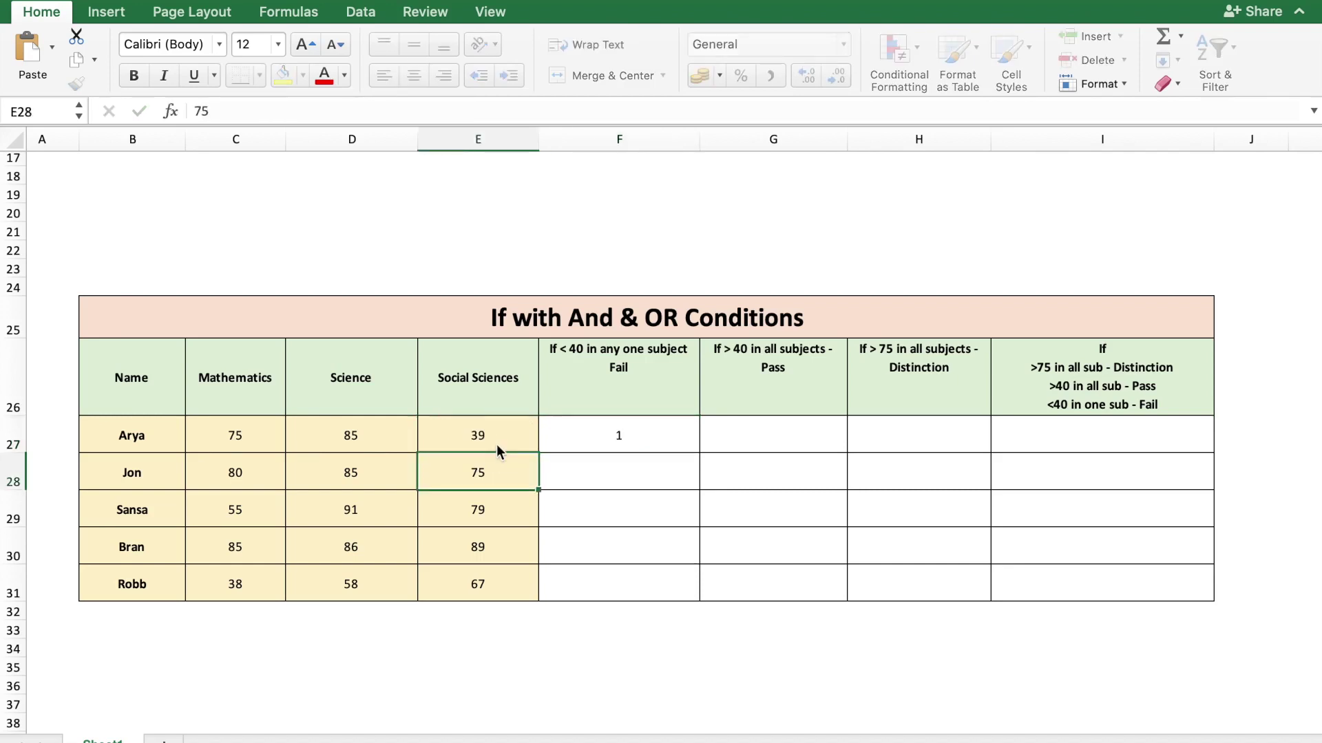
pyautogui.press('Left')
pyautogui.press('Up')
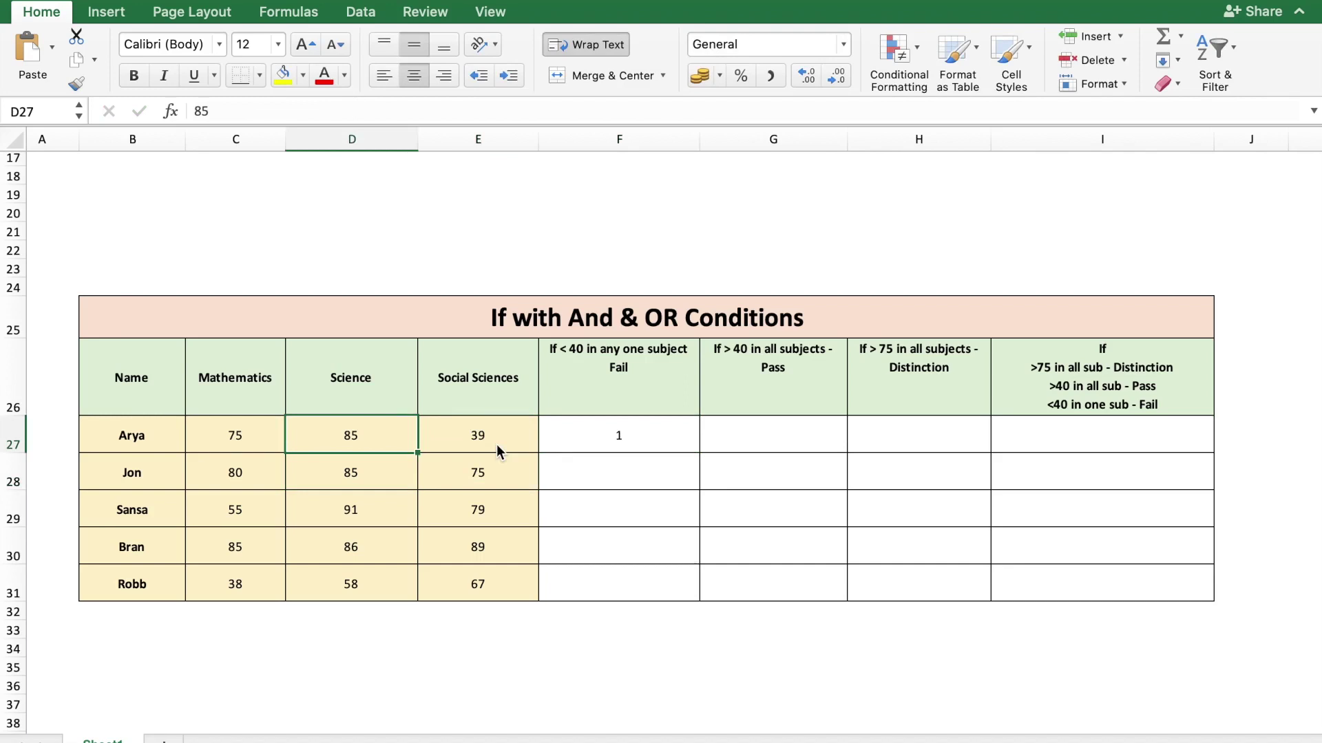
pyautogui.write('24')
pyautogui.press('Return')
pyautogui.press('super+z')
pyautogui.press('super+z')
# Step: Wrap F27's summed IFs in an outer IF that returns "Fail" when the sum is >0 and "" otherwise
pyautogui.click(587, 441)
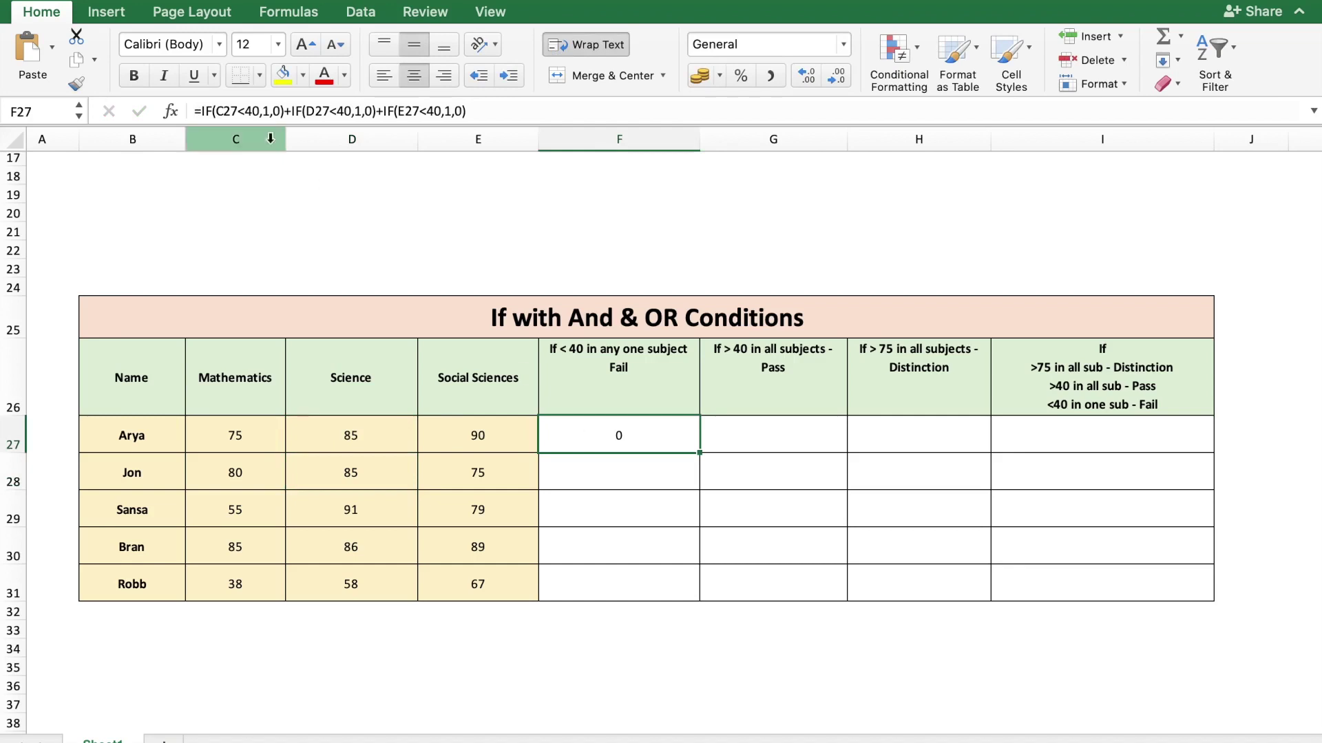
pyautogui.click(202, 111)
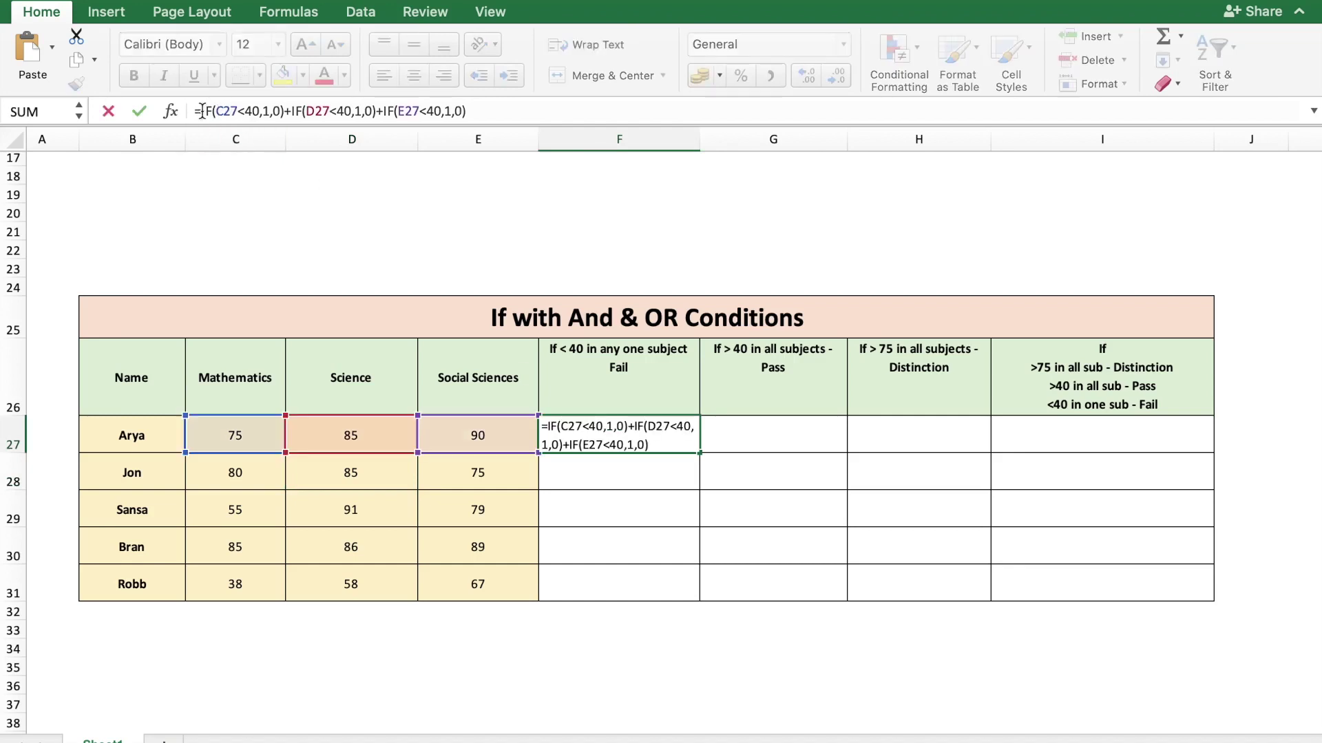
pyautogui.write('IF((')
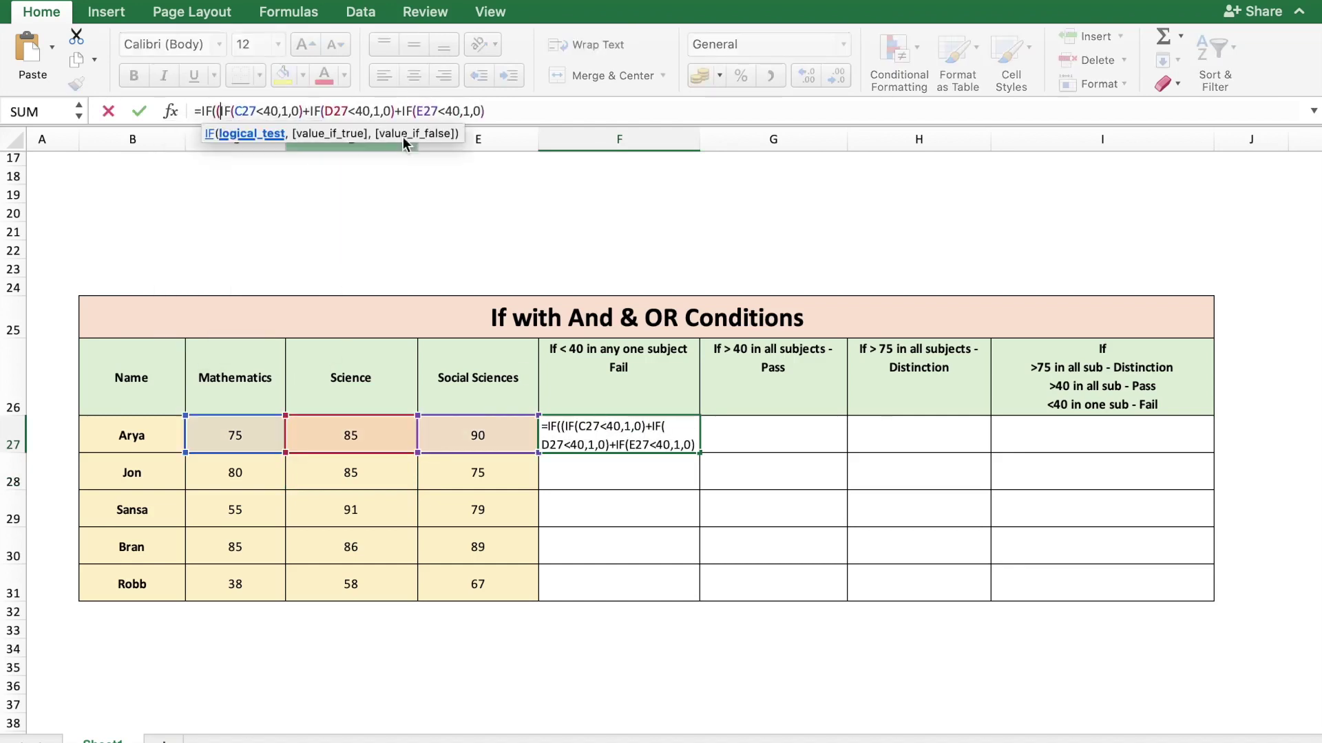
pyautogui.click(503, 115)
pyautogui.write(')')
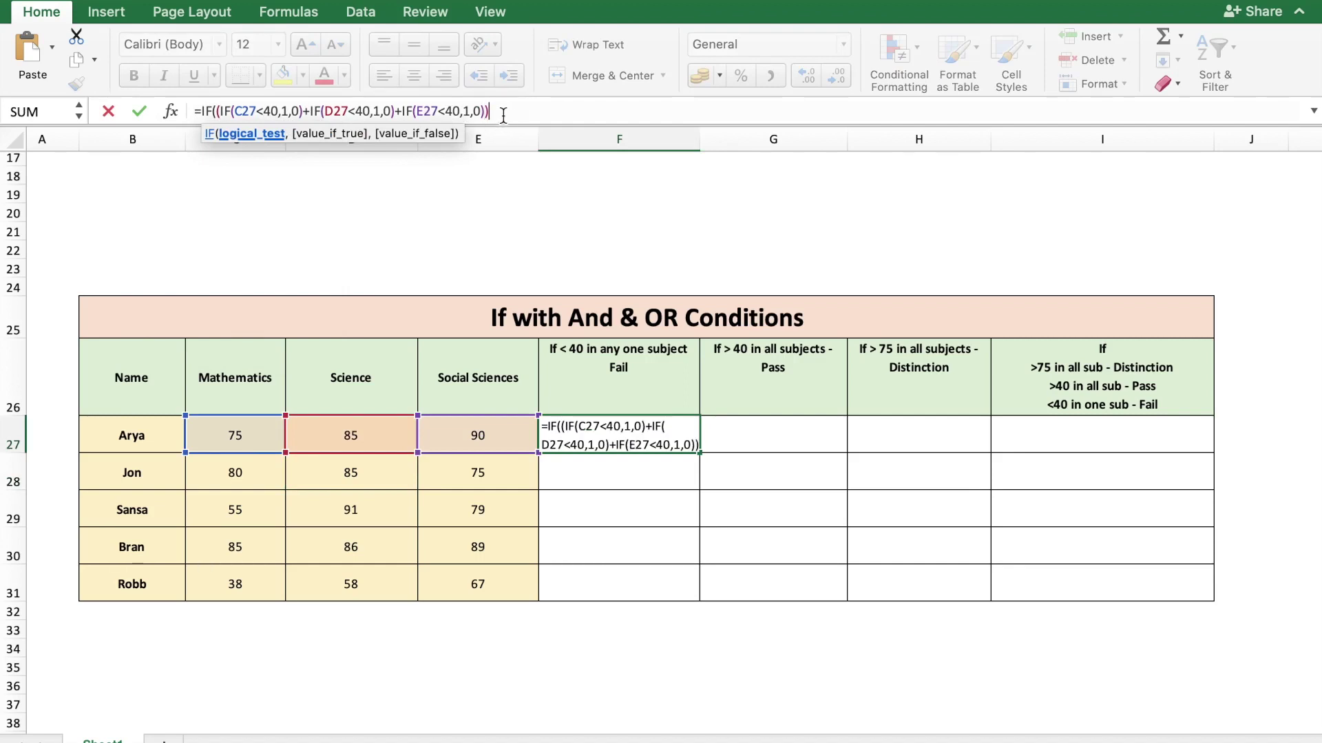
pyautogui.write('>0,')
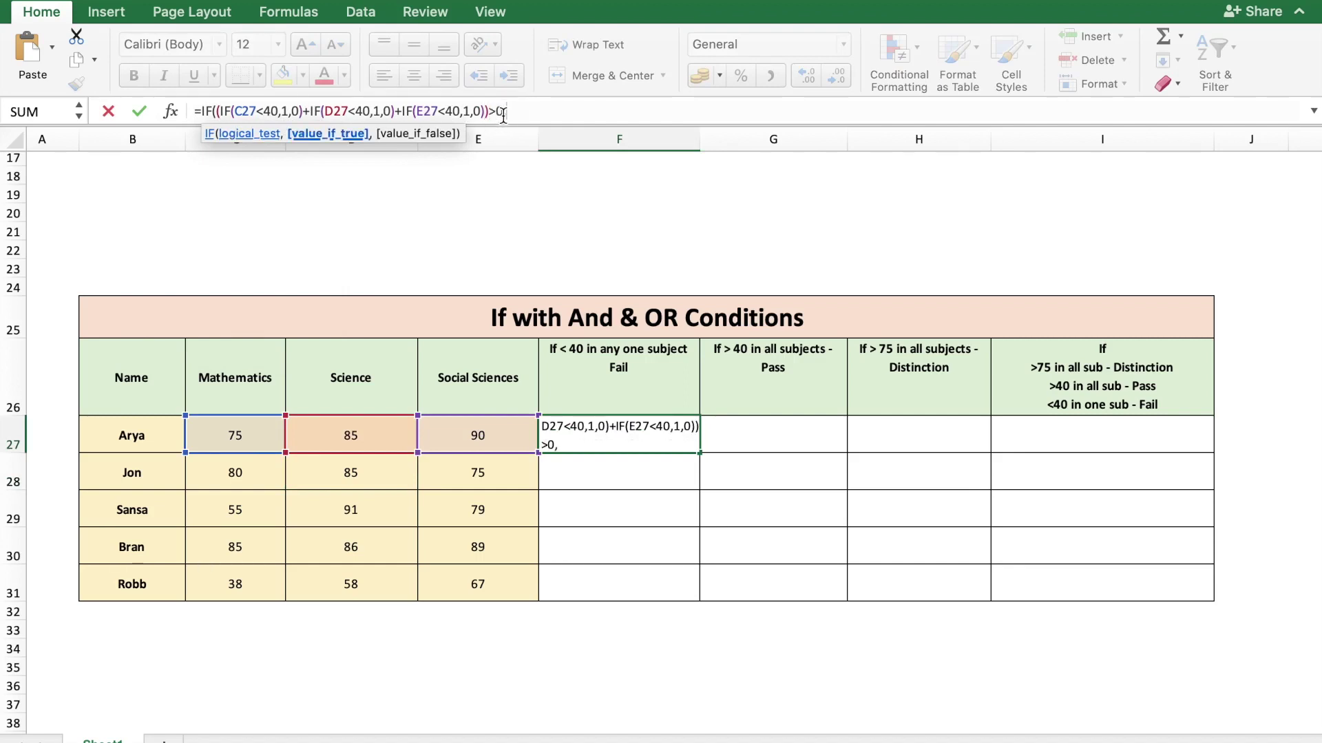
pyautogui.write('"Fail","")')
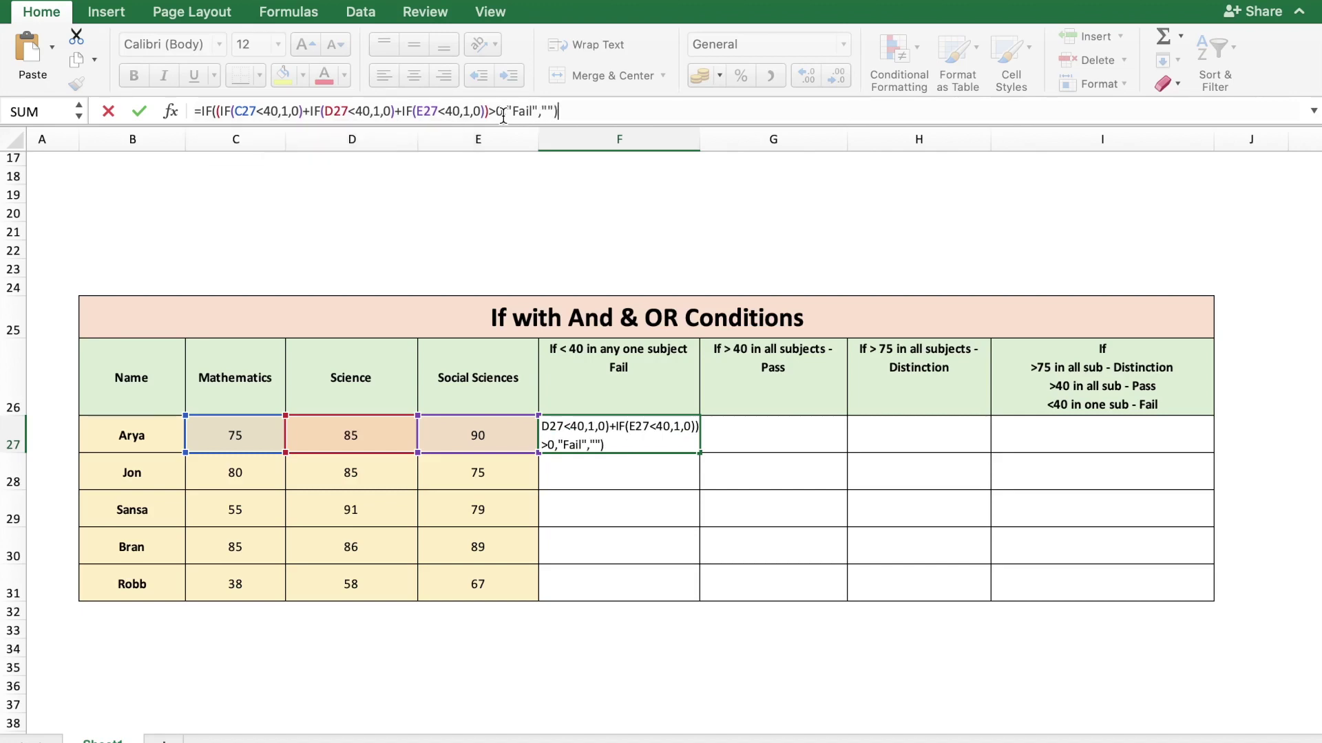
pyautogui.press('Return')
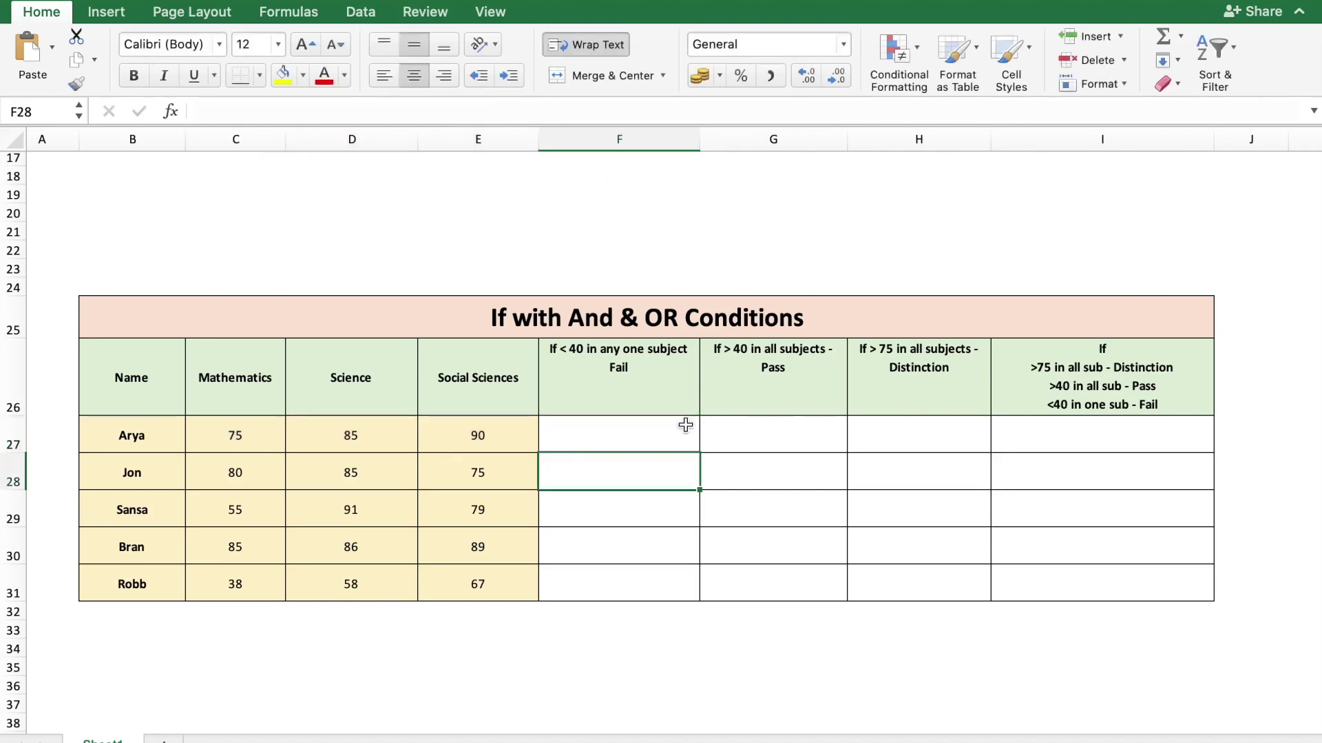
# Step: Fill the Fail formula from F27 down through F31 and check the Mathematics mark in C31
pyautogui.click(621, 444)
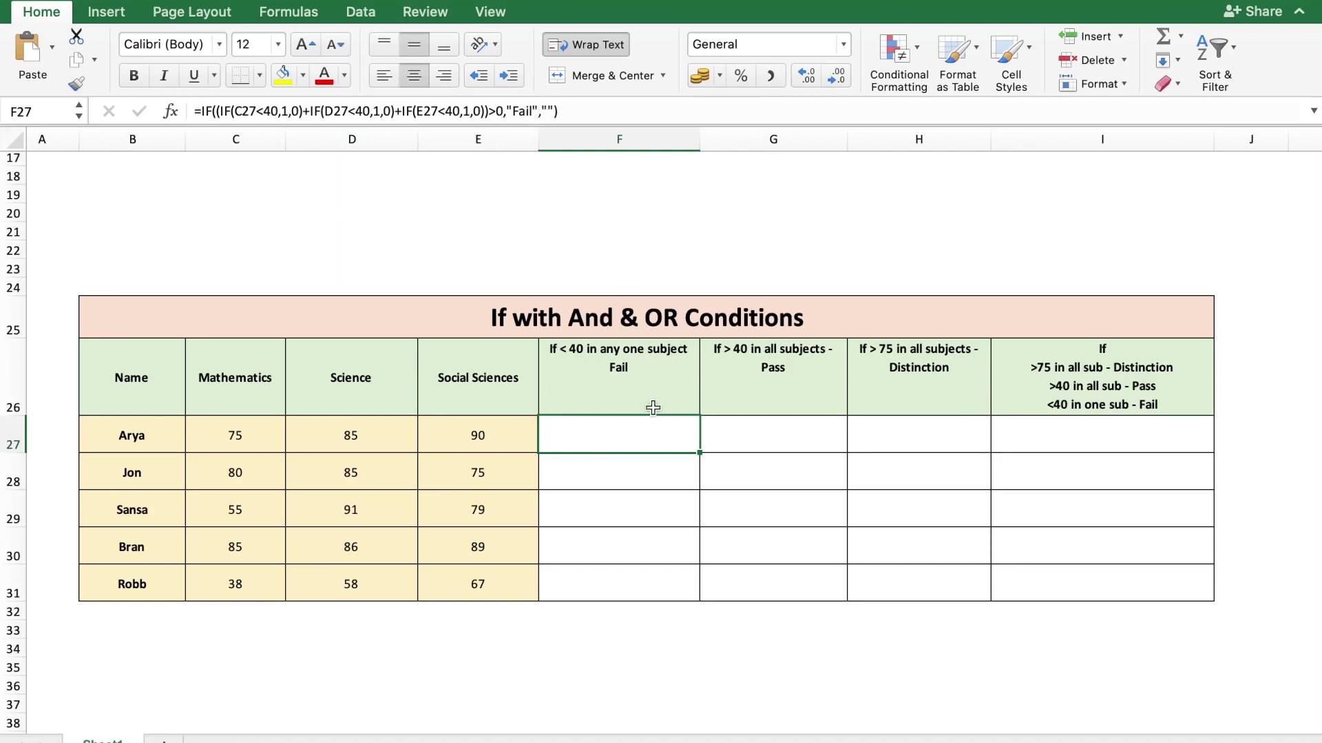
pyautogui.doubleClick(700, 453)
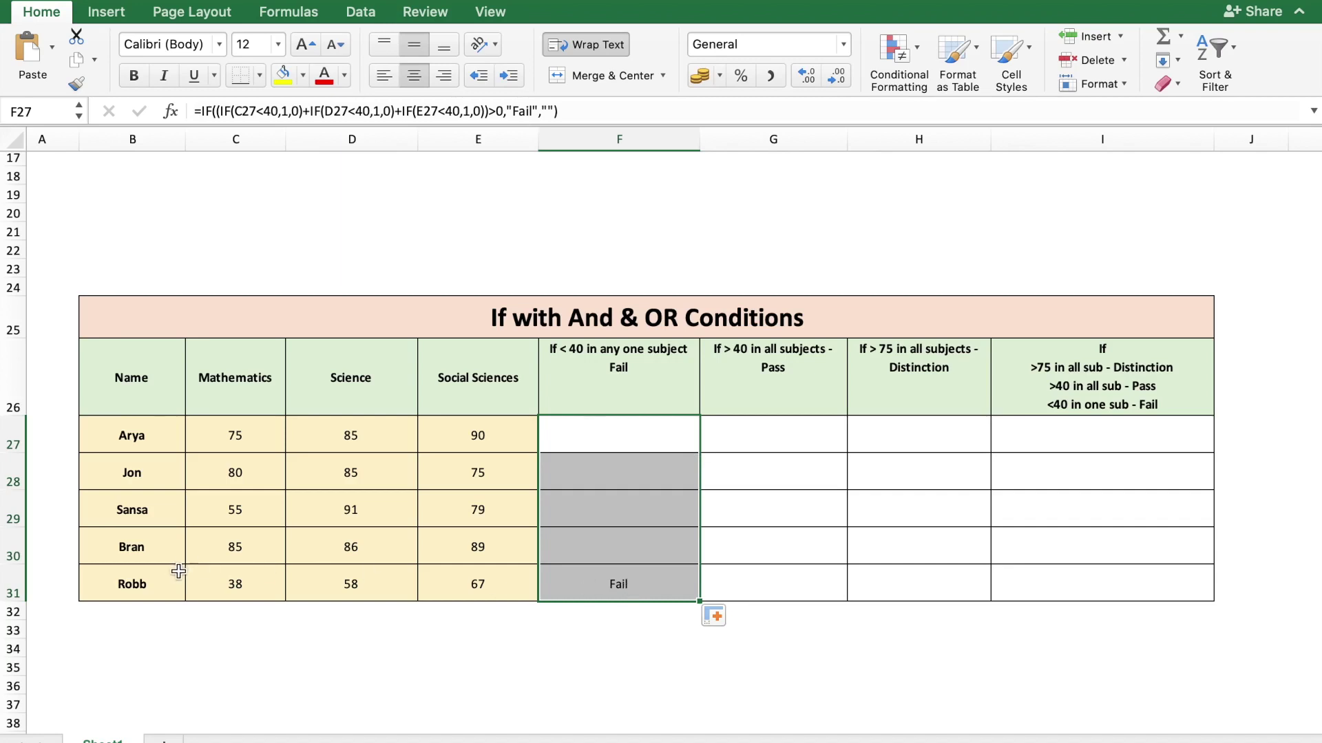
pyautogui.click(254, 585)
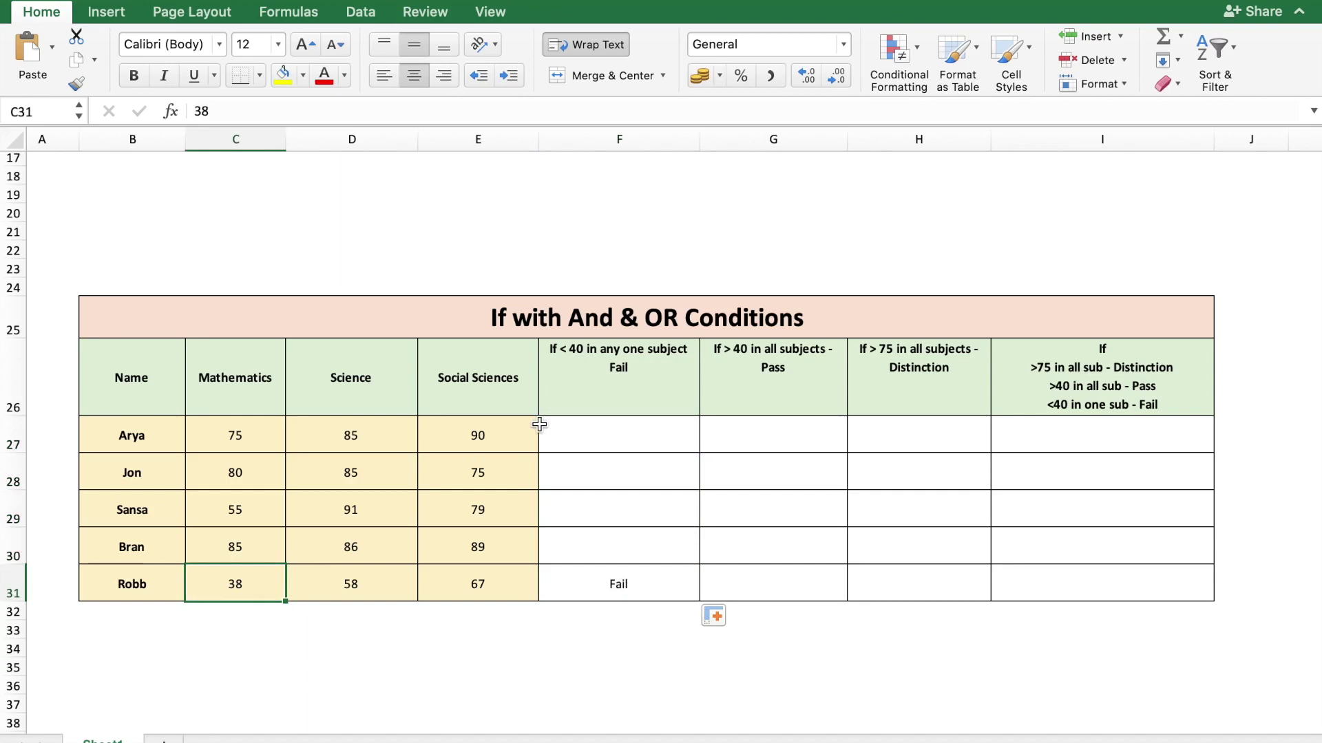
# Step: Review the formula in F27 and clear the Fail formulas from F27:F31
pyautogui.doubleClick(572, 426)
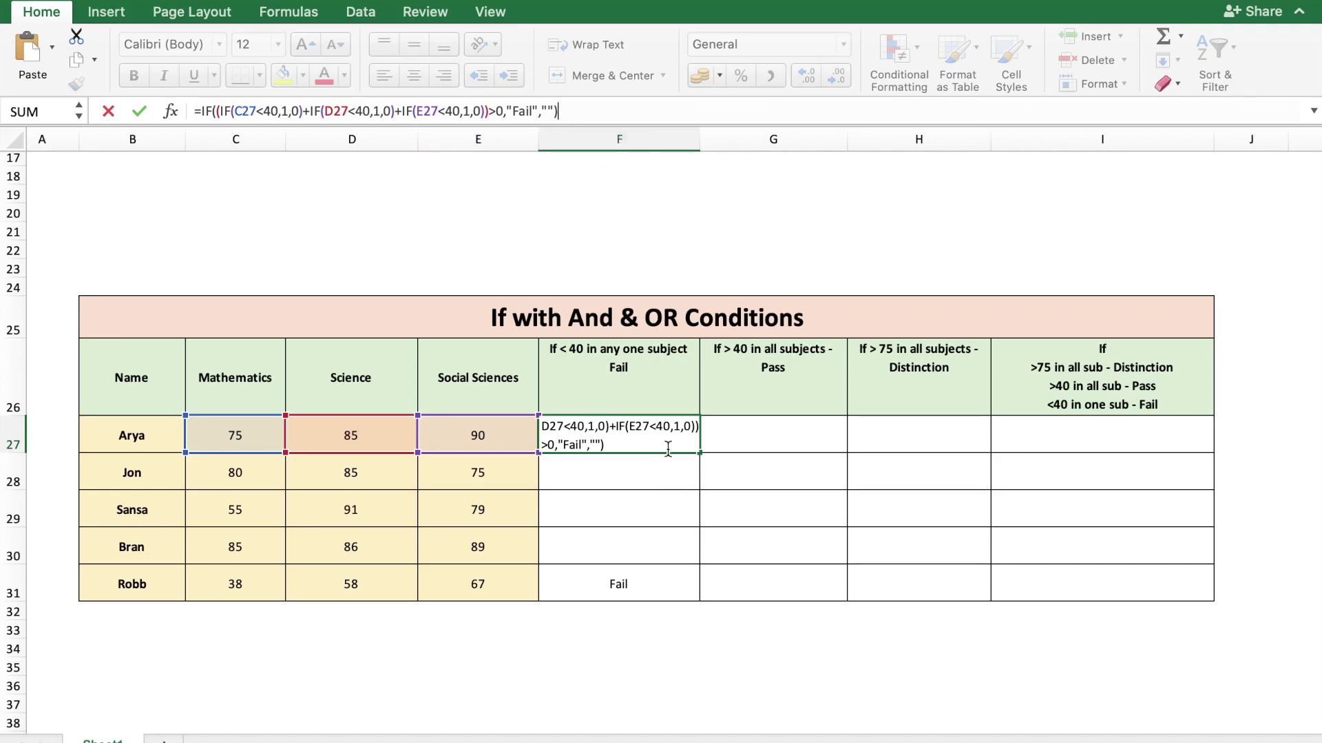
pyautogui.click(694, 499)
pyautogui.moveTo(661, 427); pyautogui.dragTo(656, 599)
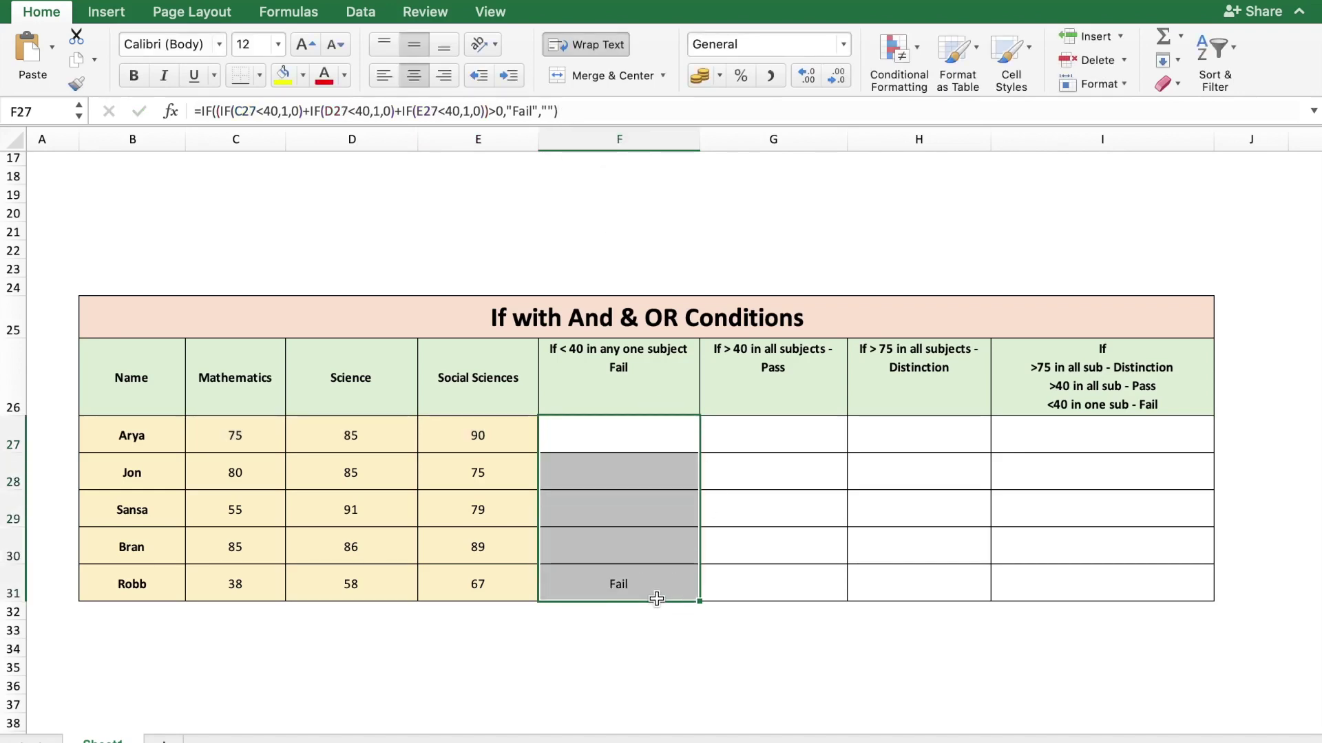
pyautogui.click(638, 434)
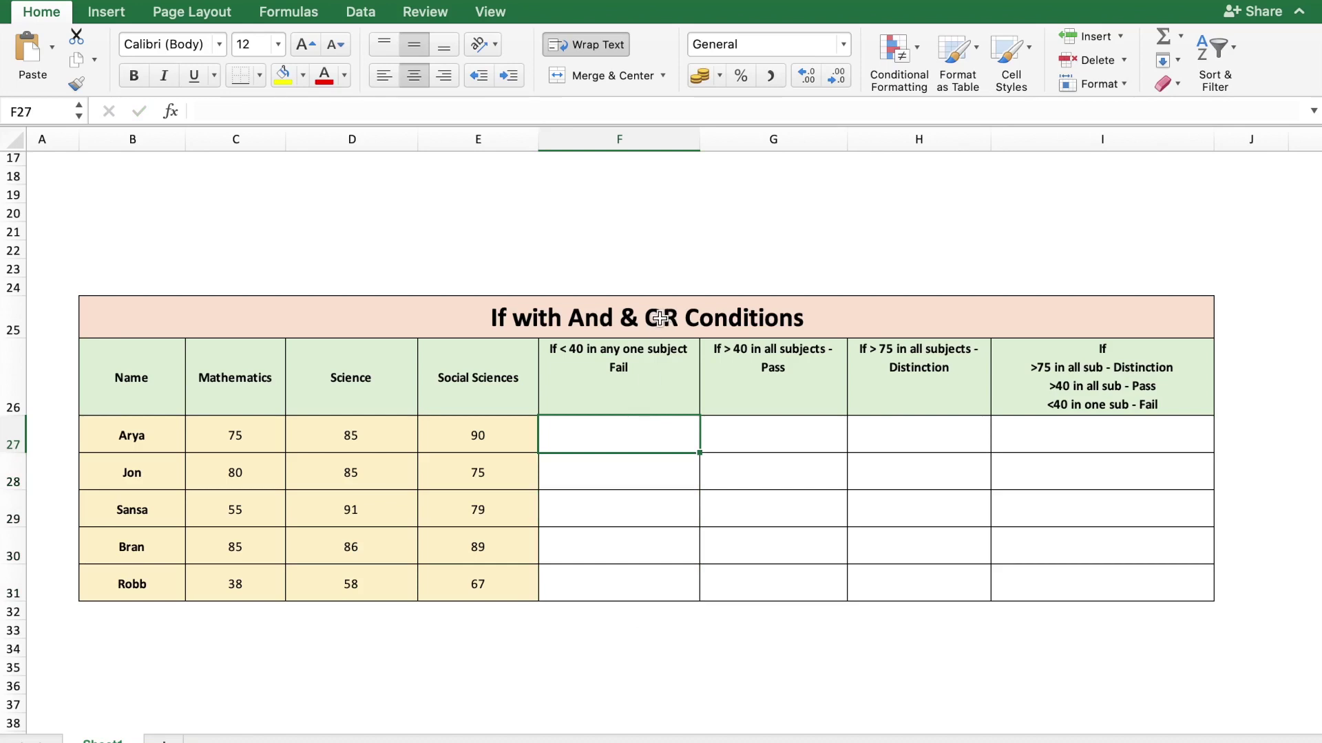
# Step: Start an IF formula in F27 with an OR function as the logical test and C27<40 as its first condition
pyautogui.doubleClick(569, 444)
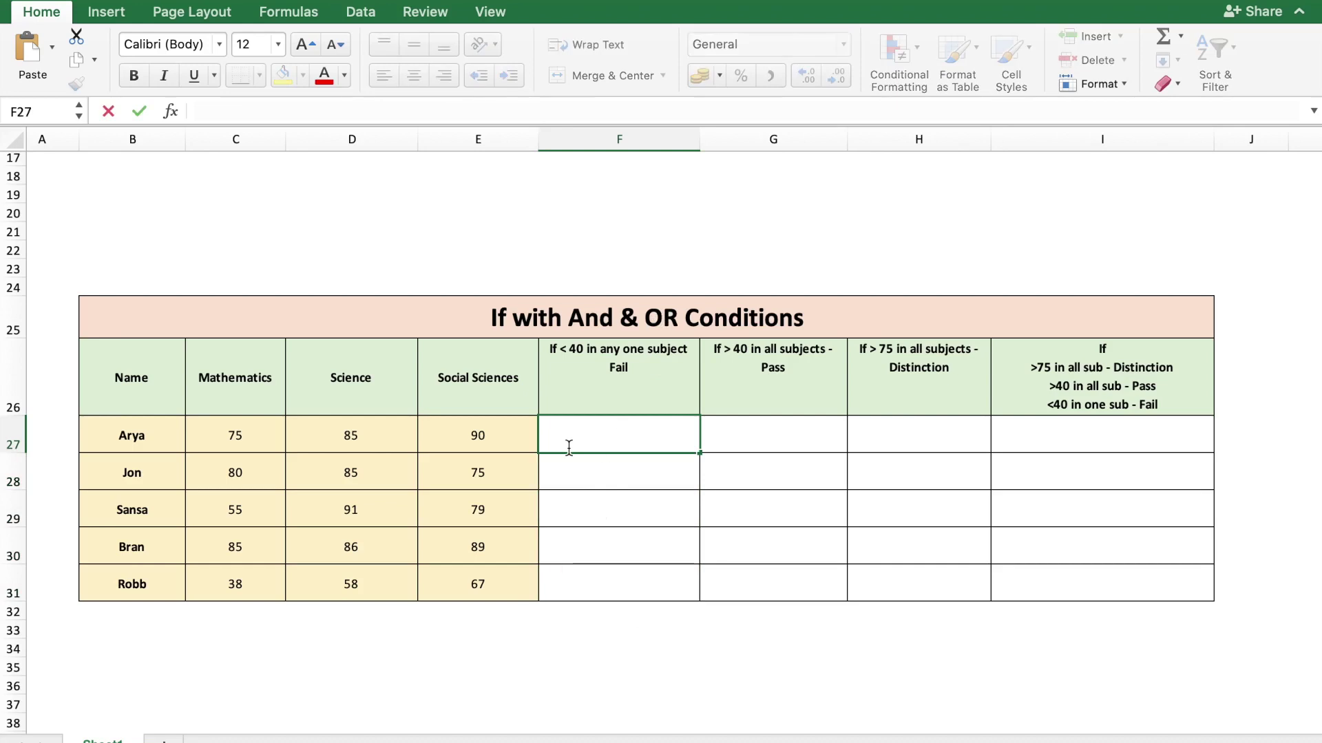
pyautogui.write('=')
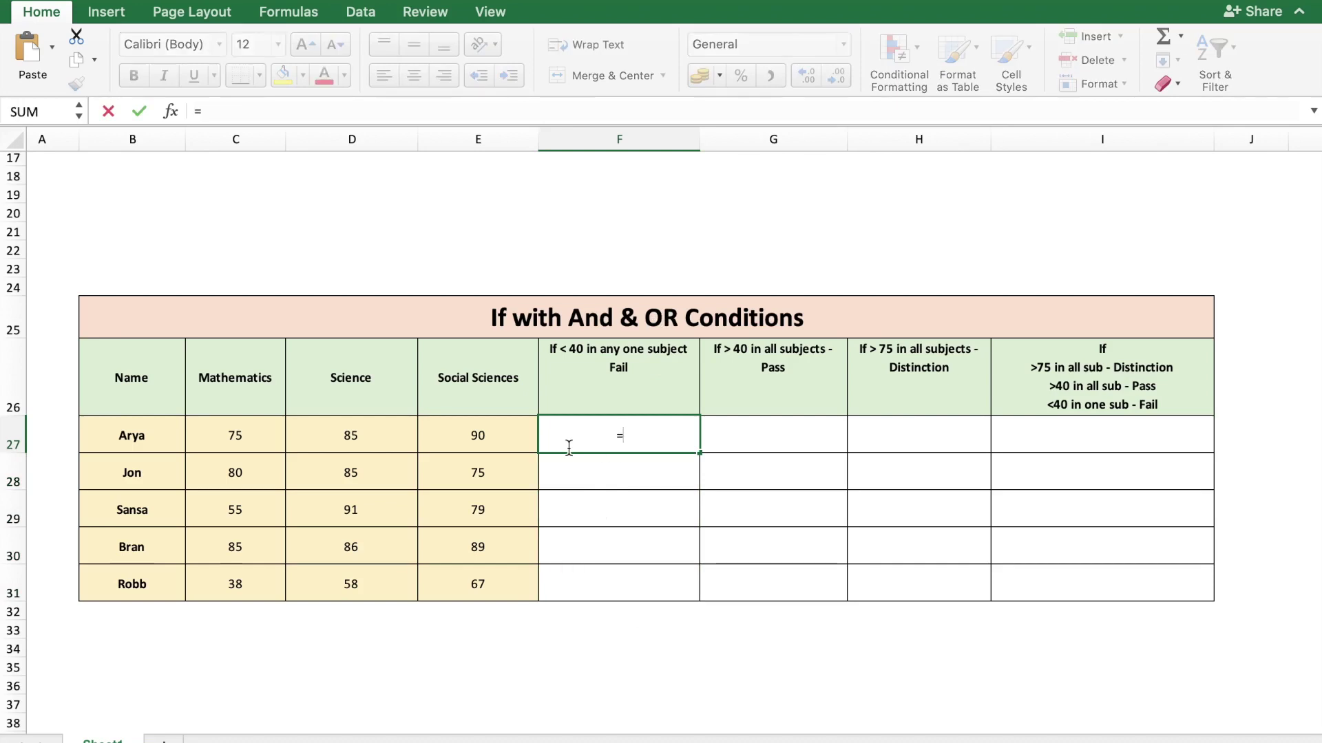
pyautogui.write('if(')
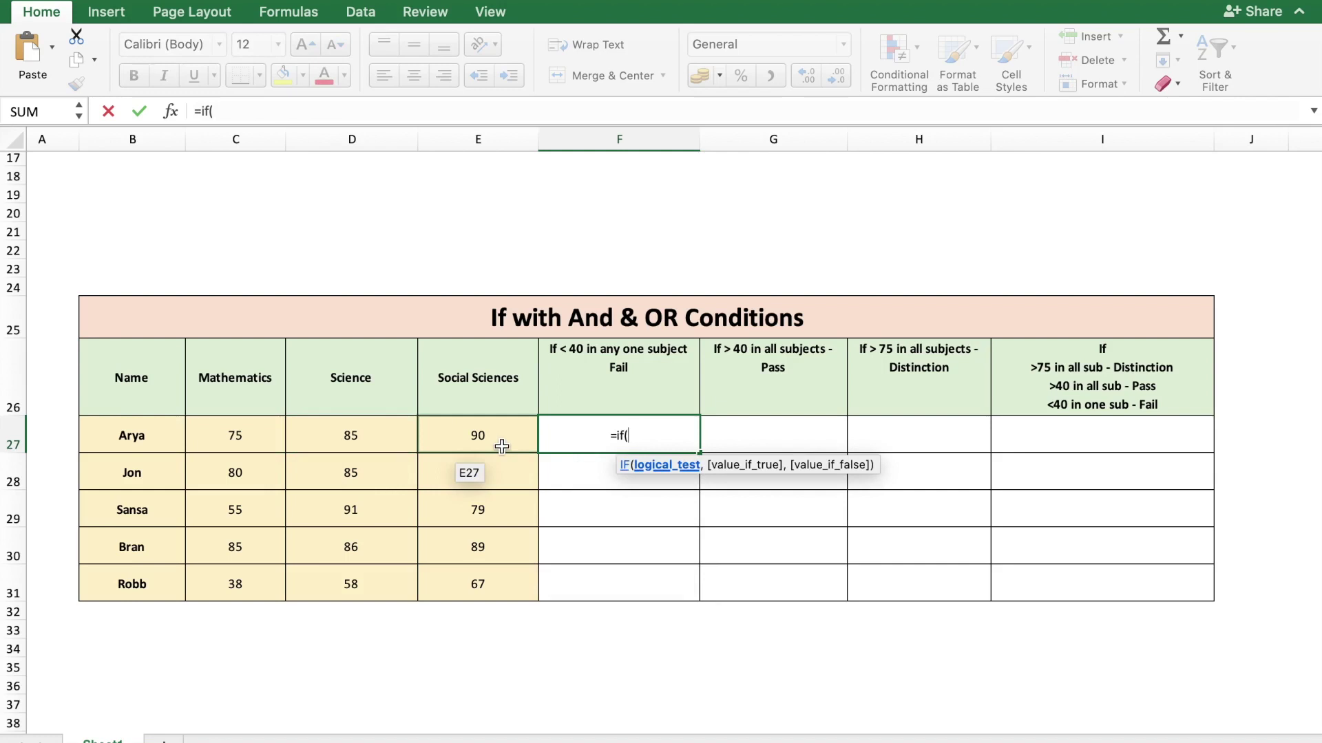
pyautogui.write('OR')
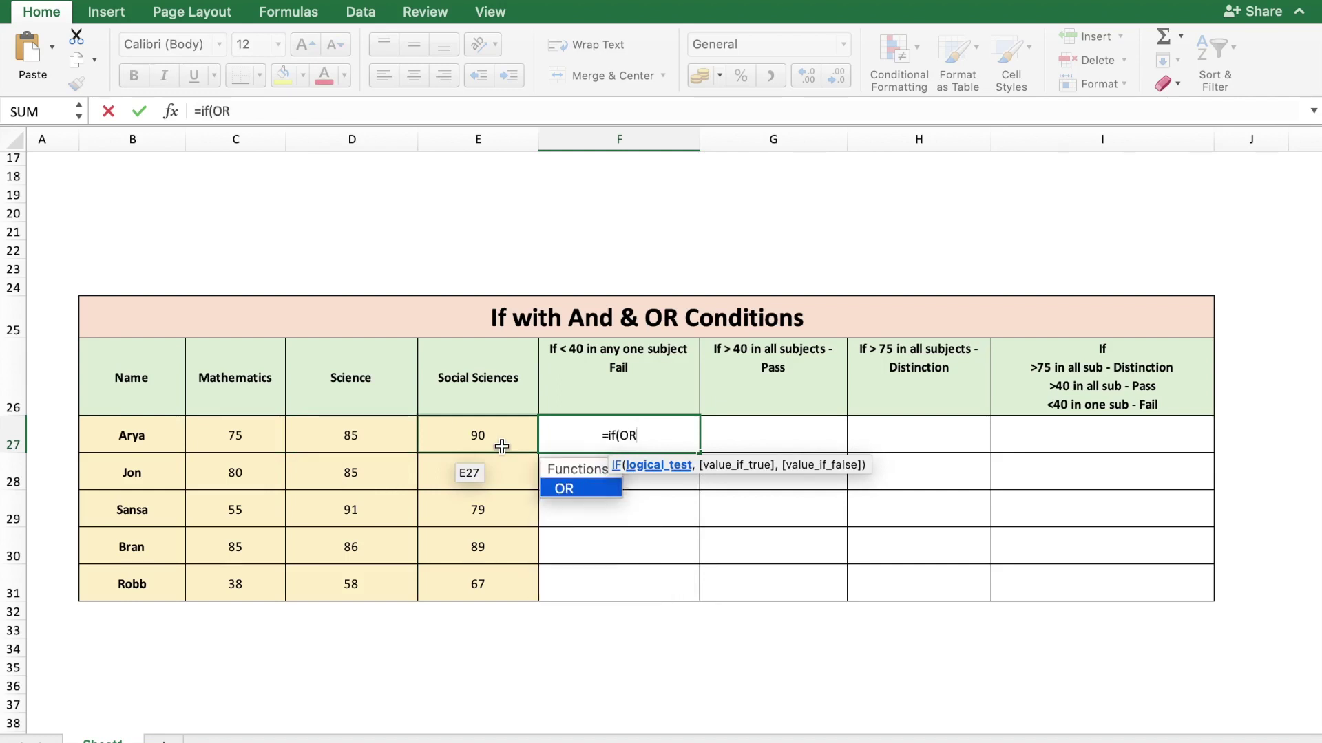
pyautogui.write('(')
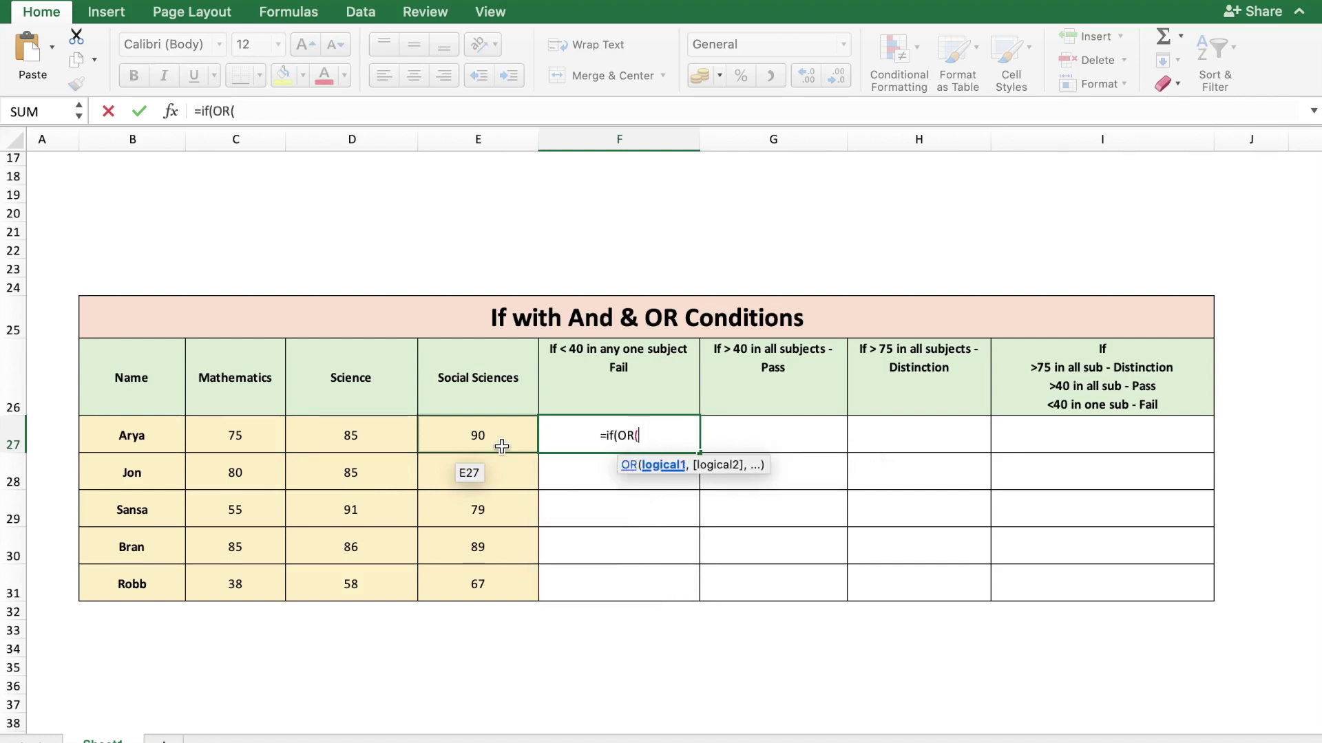
pyautogui.click(234, 441)
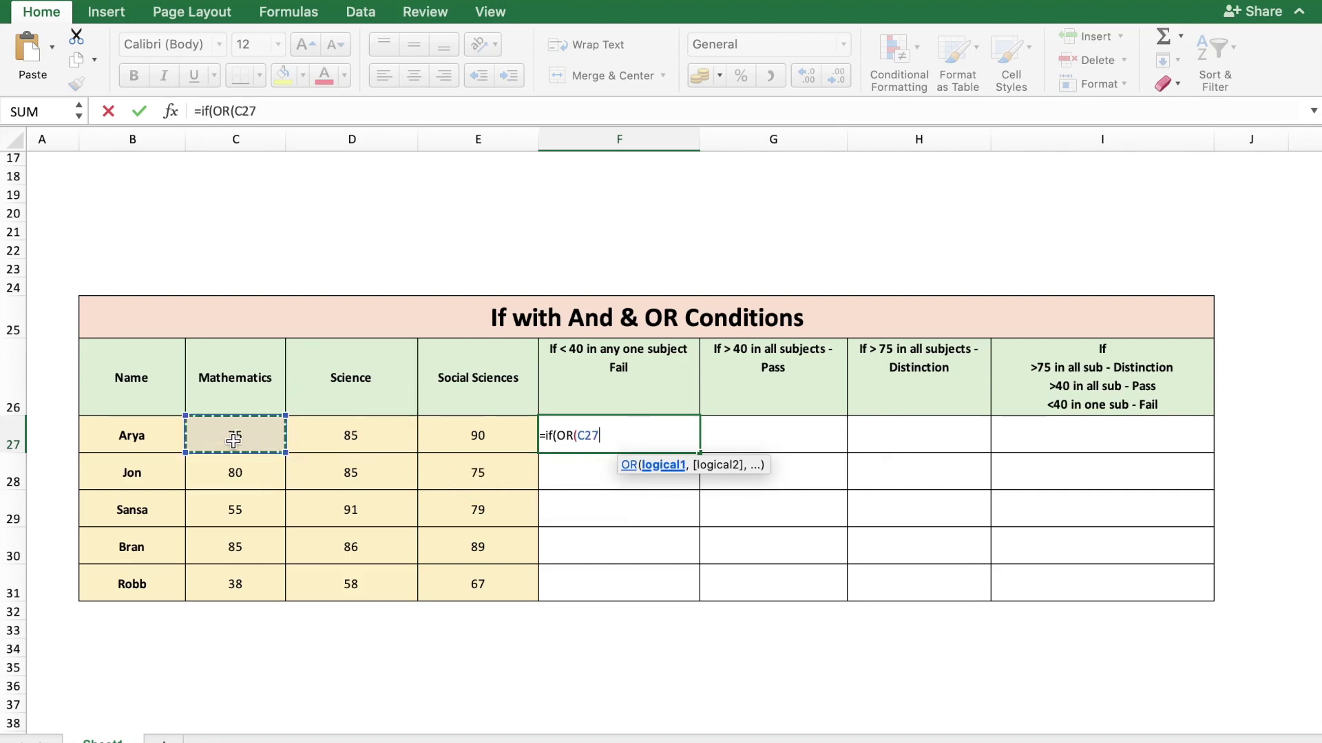
pyautogui.write('<40')
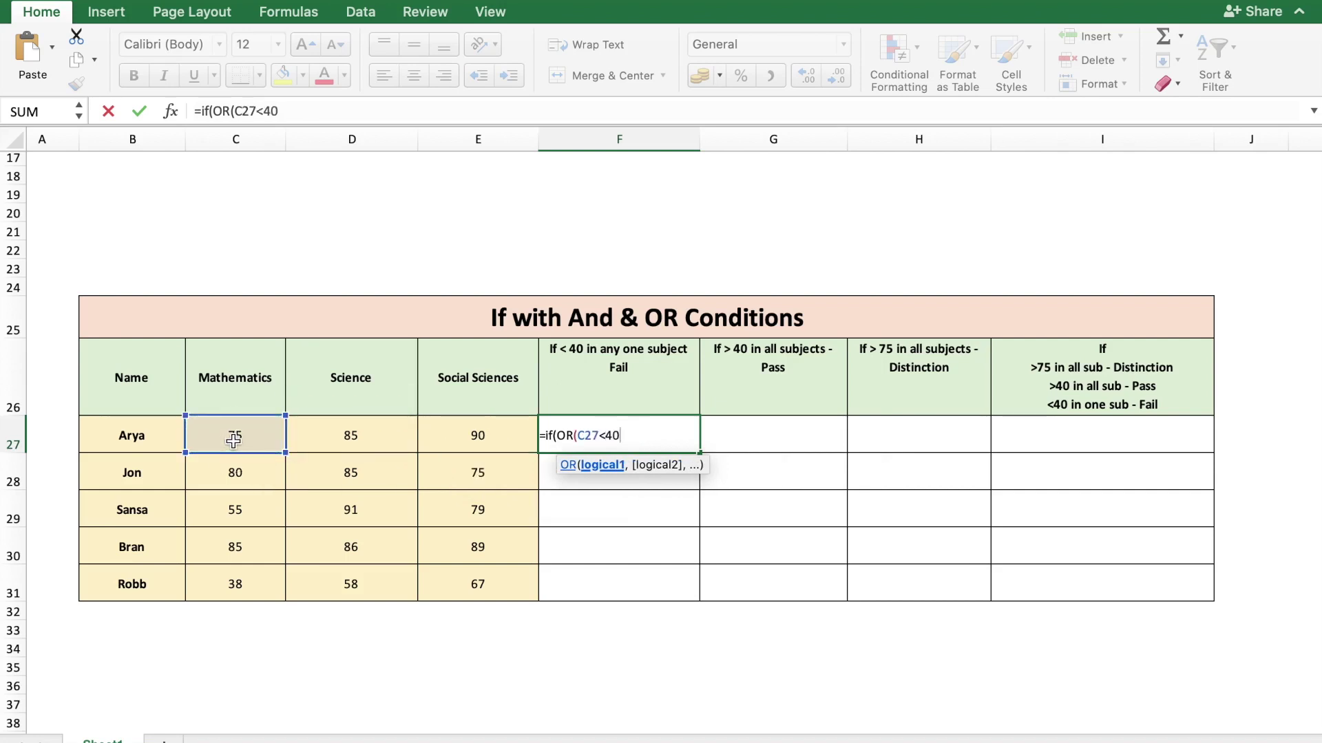
pyautogui.write(',')
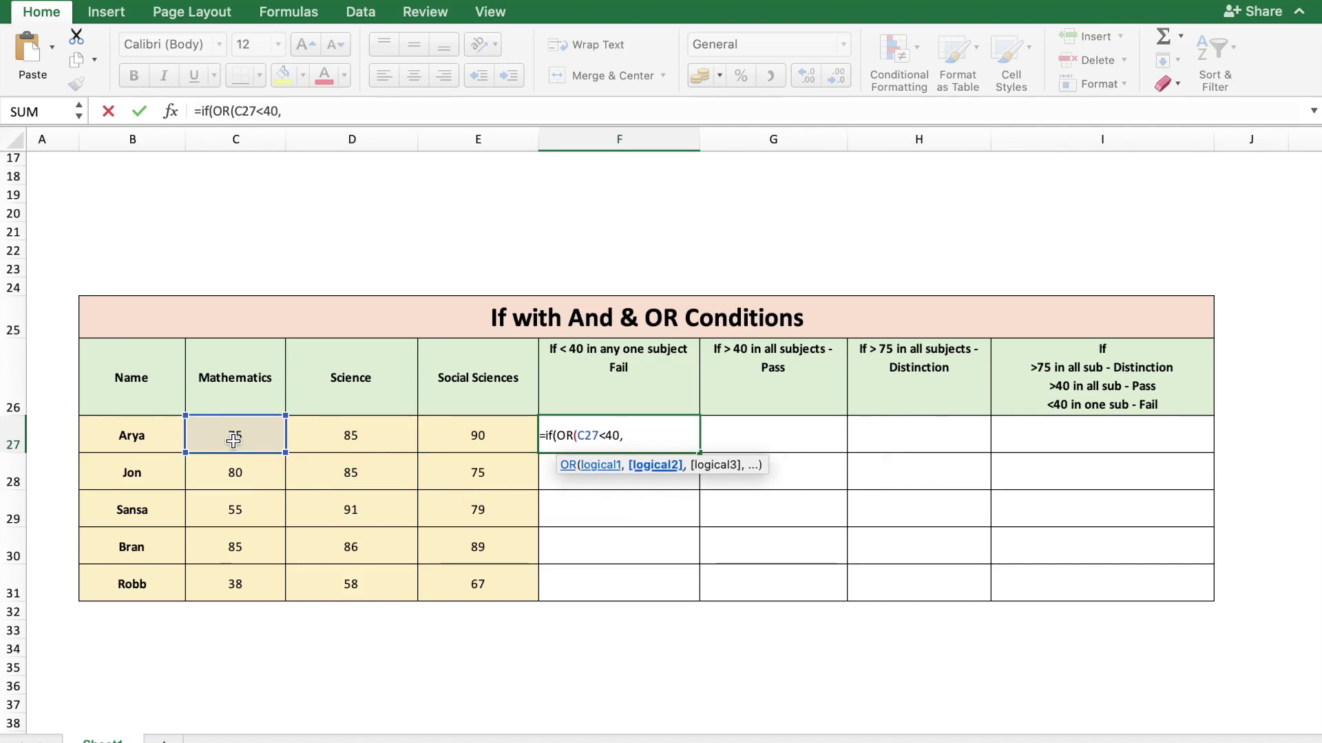
# Step: Add D27<40 for the Science mark as the second condition of the OR test in F27
pyautogui.click(349, 437)
pyautogui.write('<40')
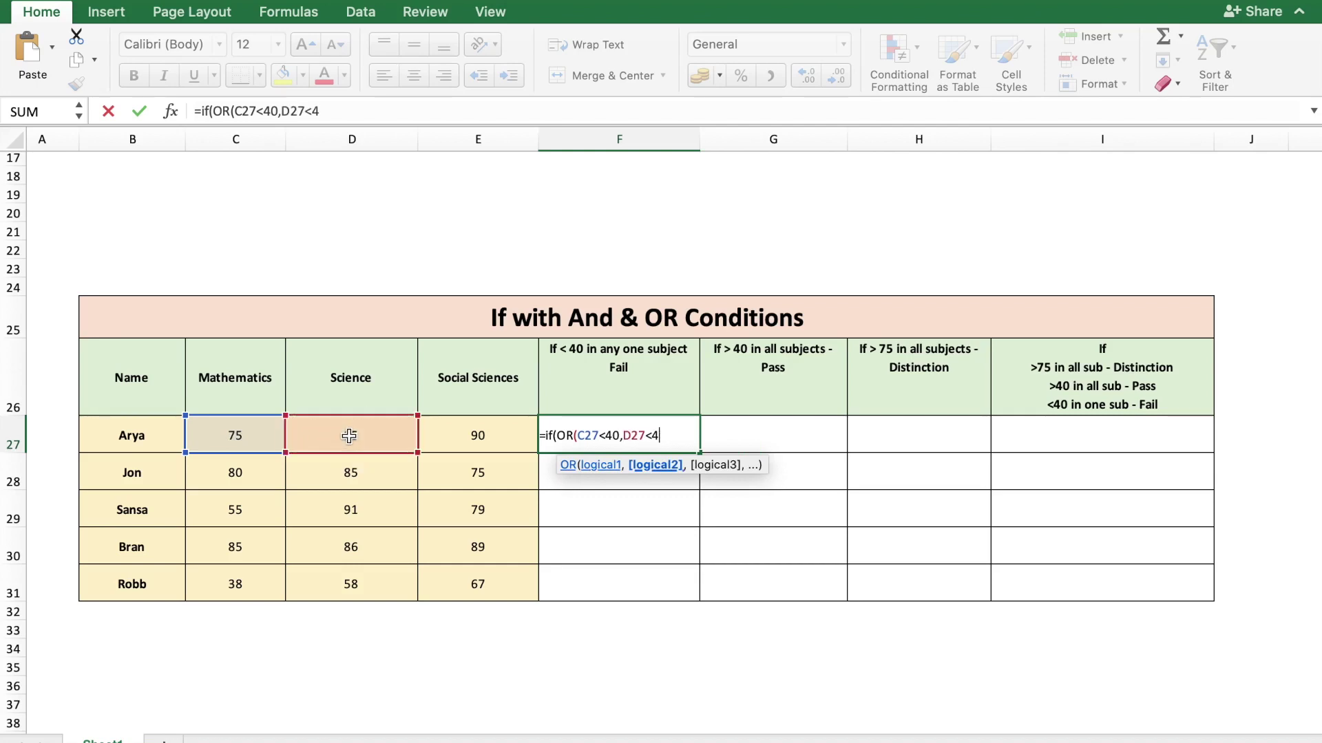
pyautogui.write(',')
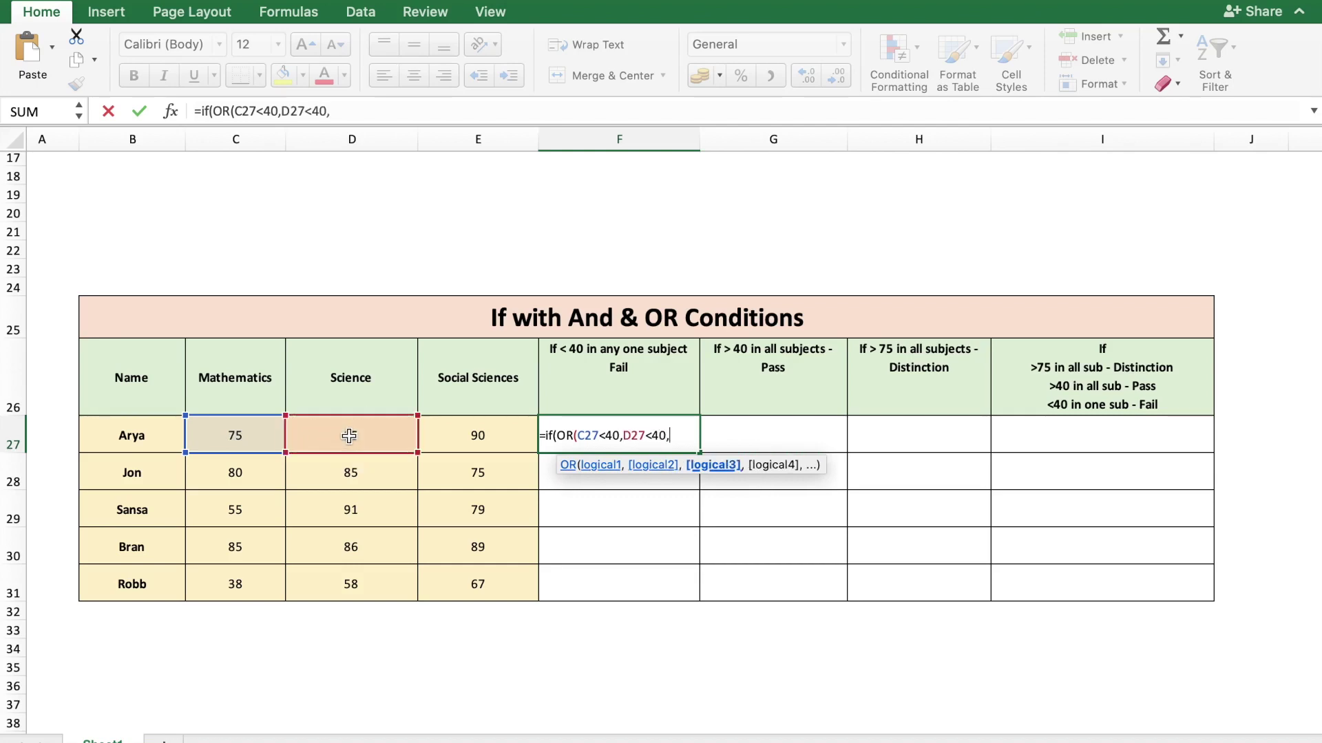
# Step: Add E27<40 as the third OR condition and complete F27's formula to return "Fail" when true and empty text otherwise
pyautogui.click(452, 437)
pyautogui.write('<40')
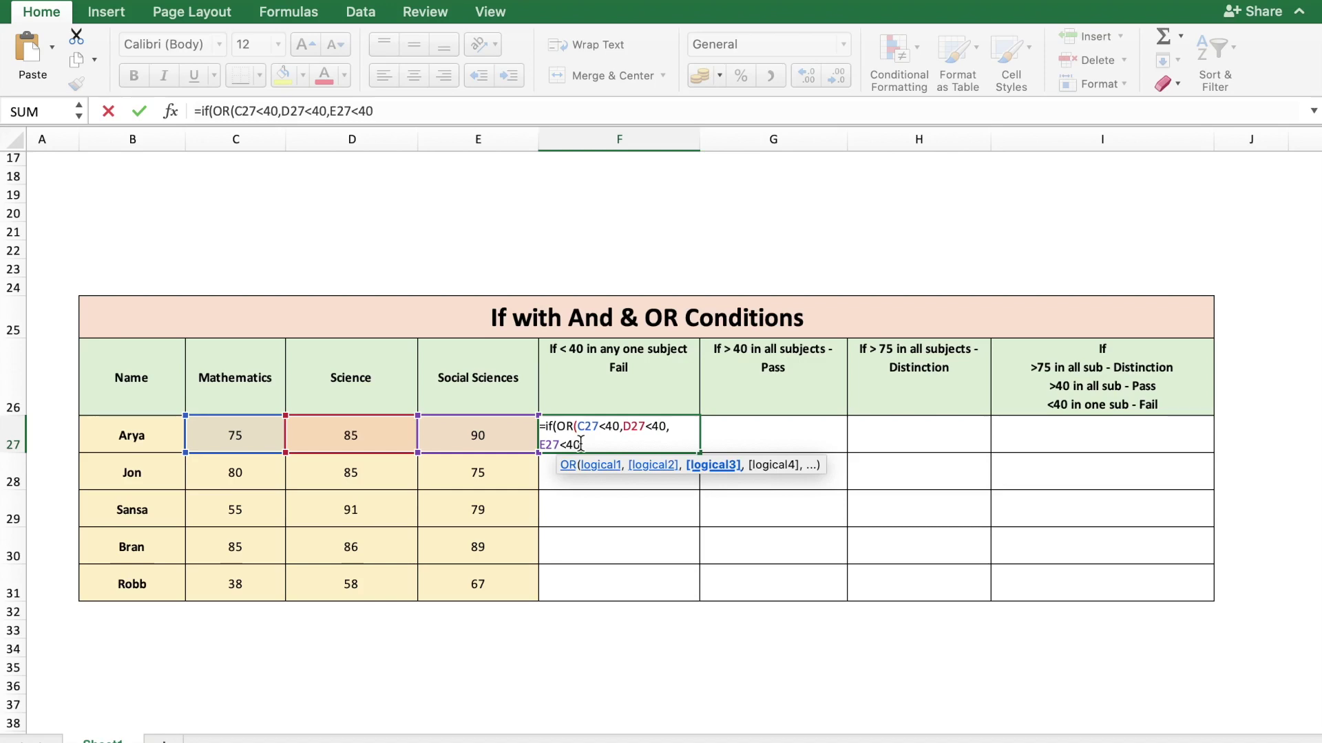
pyautogui.write(')')
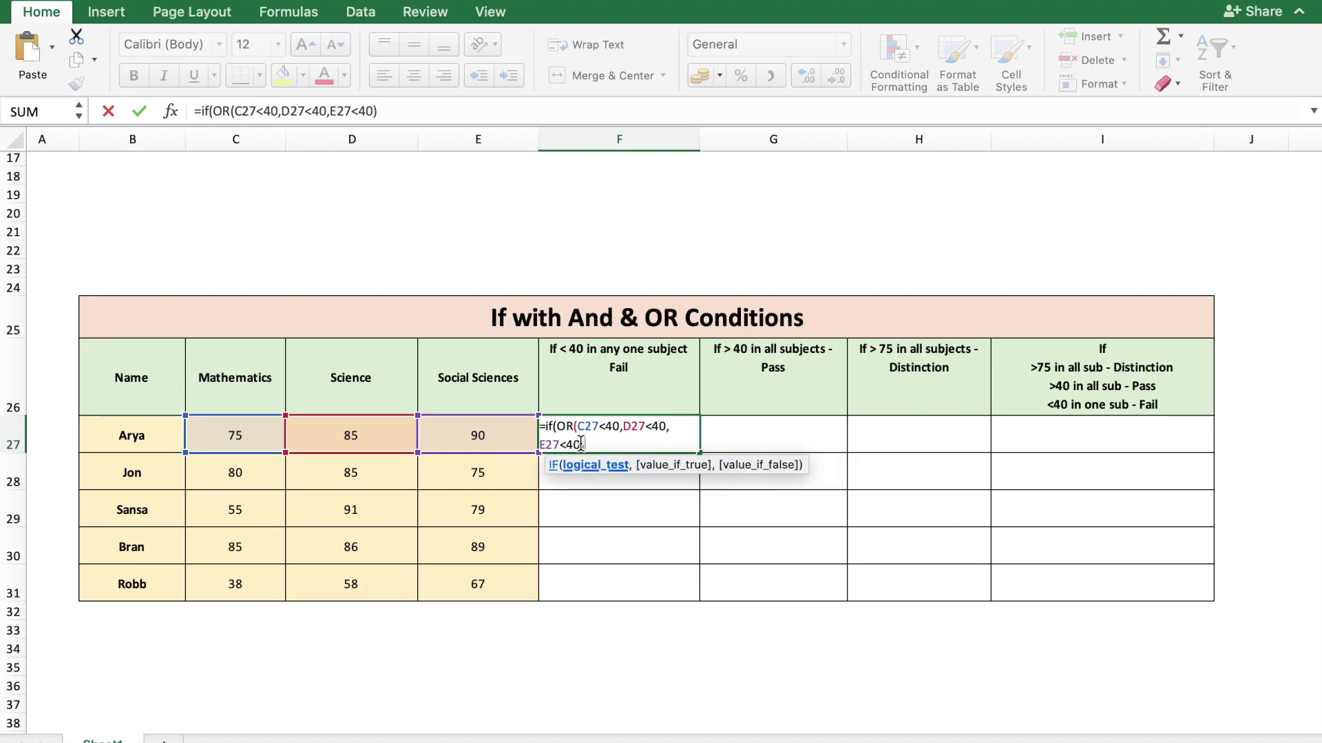
pyautogui.write(',')
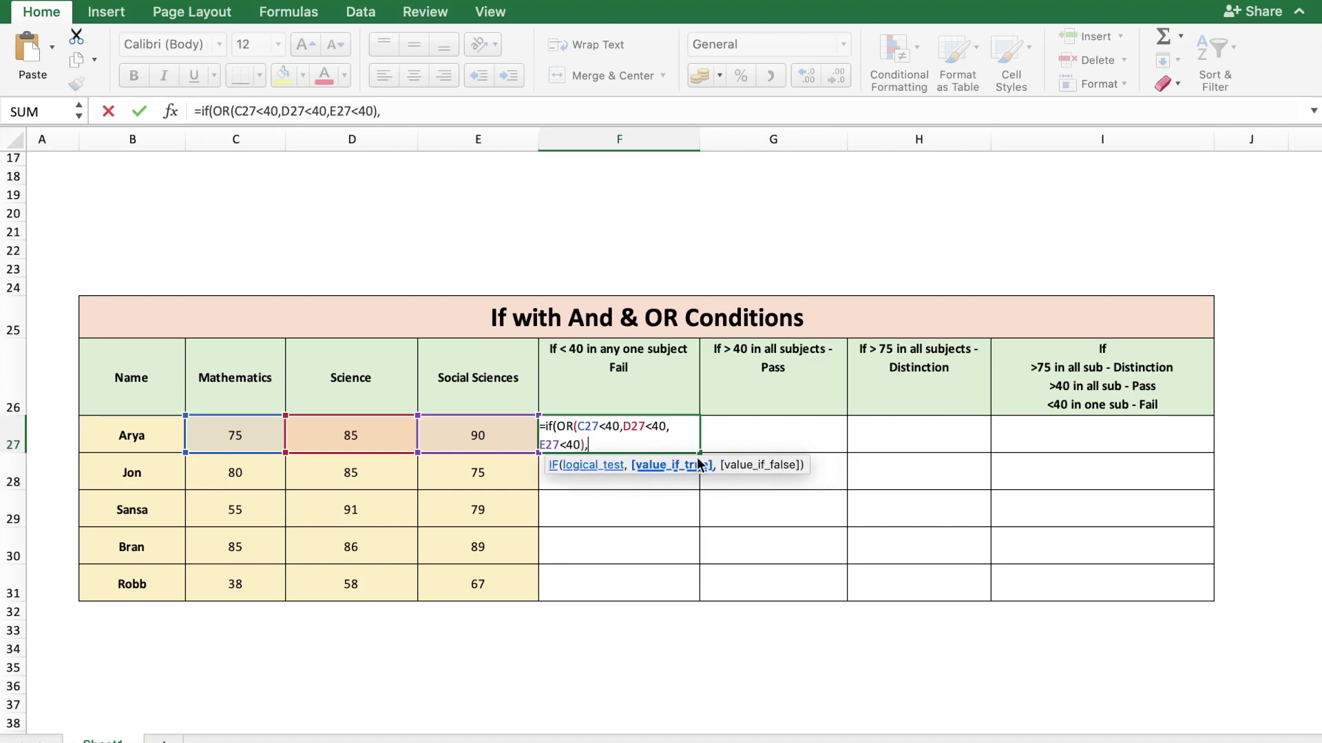
pyautogui.write('"Fail","")')
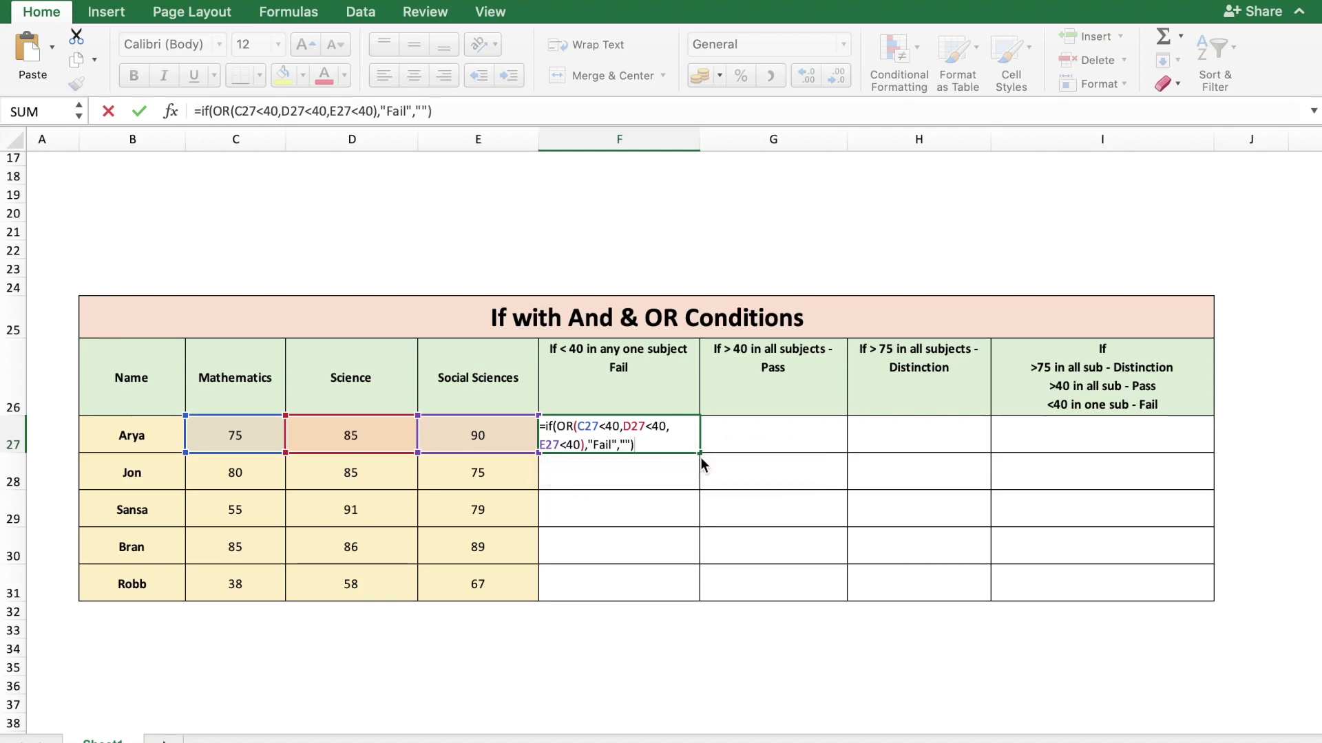
pyautogui.press('Return')
# Step: Fill the OR formula from F27 down through F31 and check the result in F31 against the Mathematics mark in C31
pyautogui.click(671, 433)
pyautogui.moveTo(698, 455); pyautogui.dragTo(699, 601)
pyautogui.click(631, 663)
pyautogui.click(625, 581)
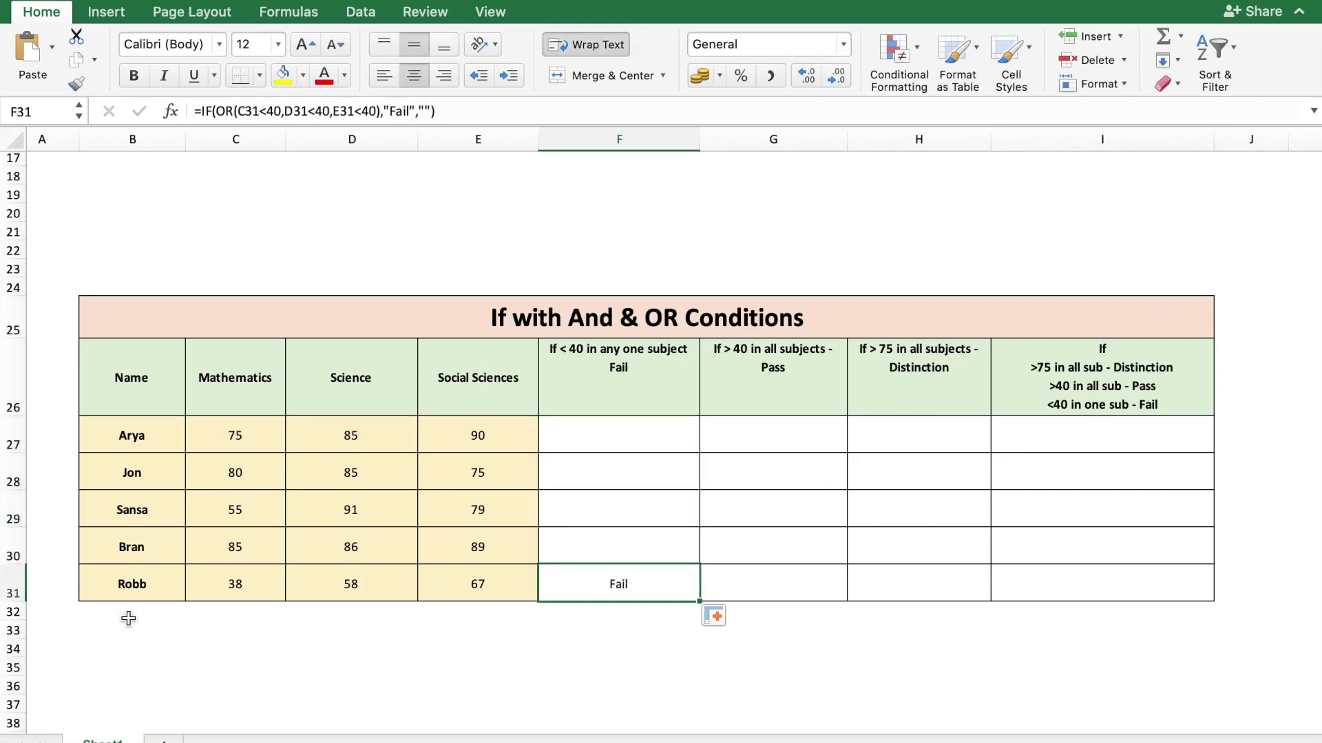
pyautogui.click(255, 590)
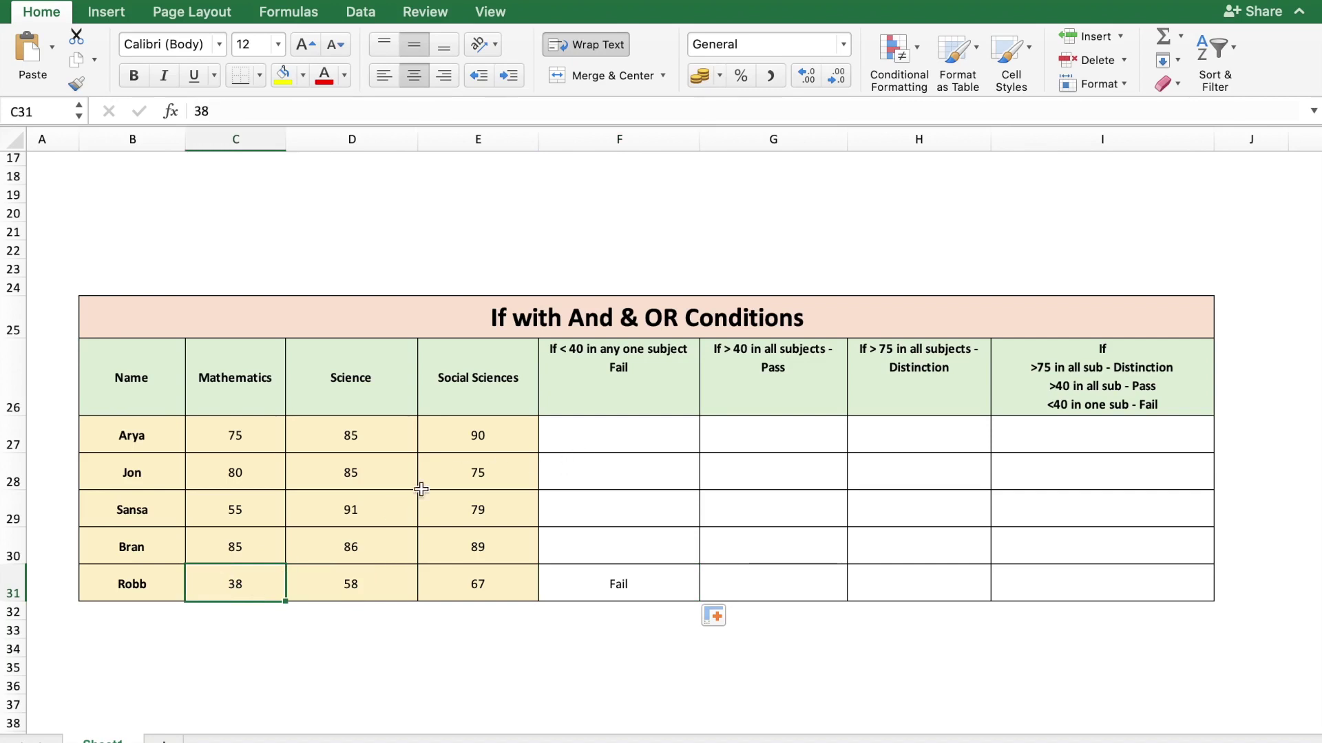
# Step: Test the OR formula by setting the Mathematics mark in C29 to 35 and check F29
pyautogui.click(383, 511)
pyautogui.click(255, 509)
pyautogui.write('35')
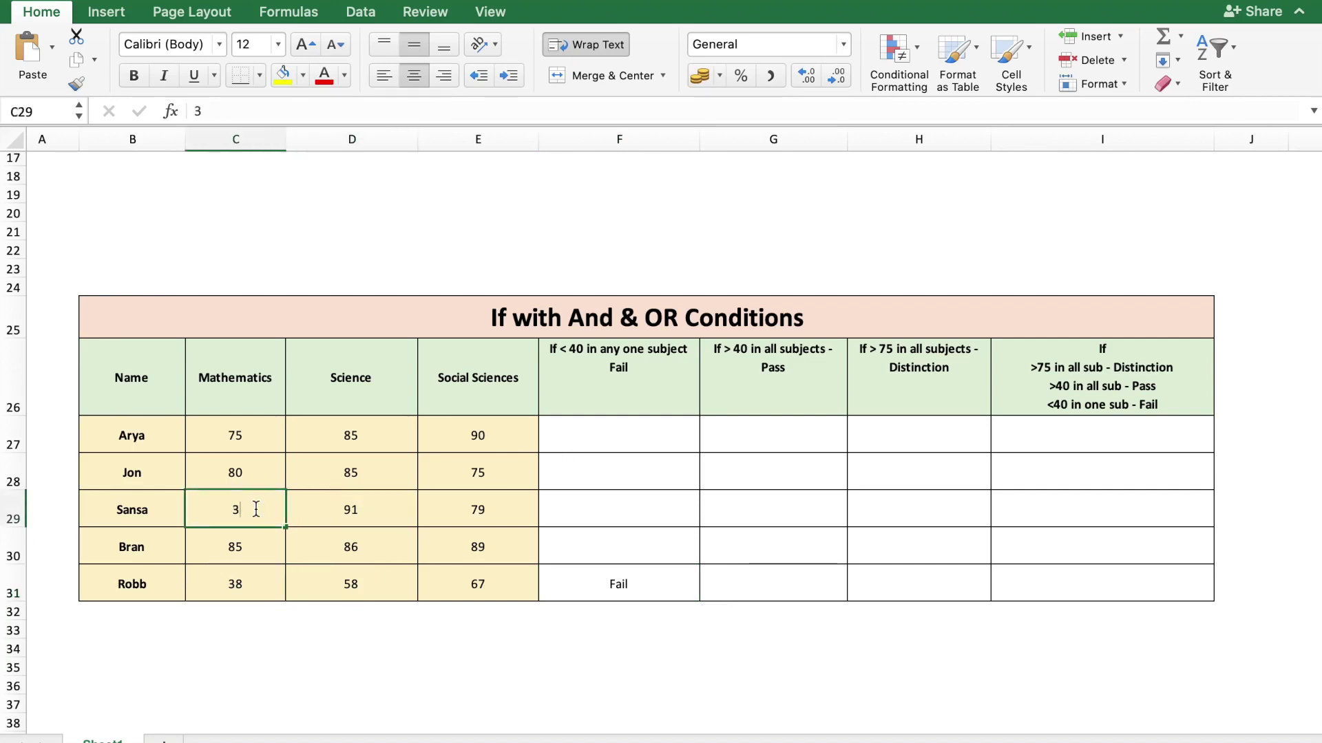
pyautogui.press('Return')
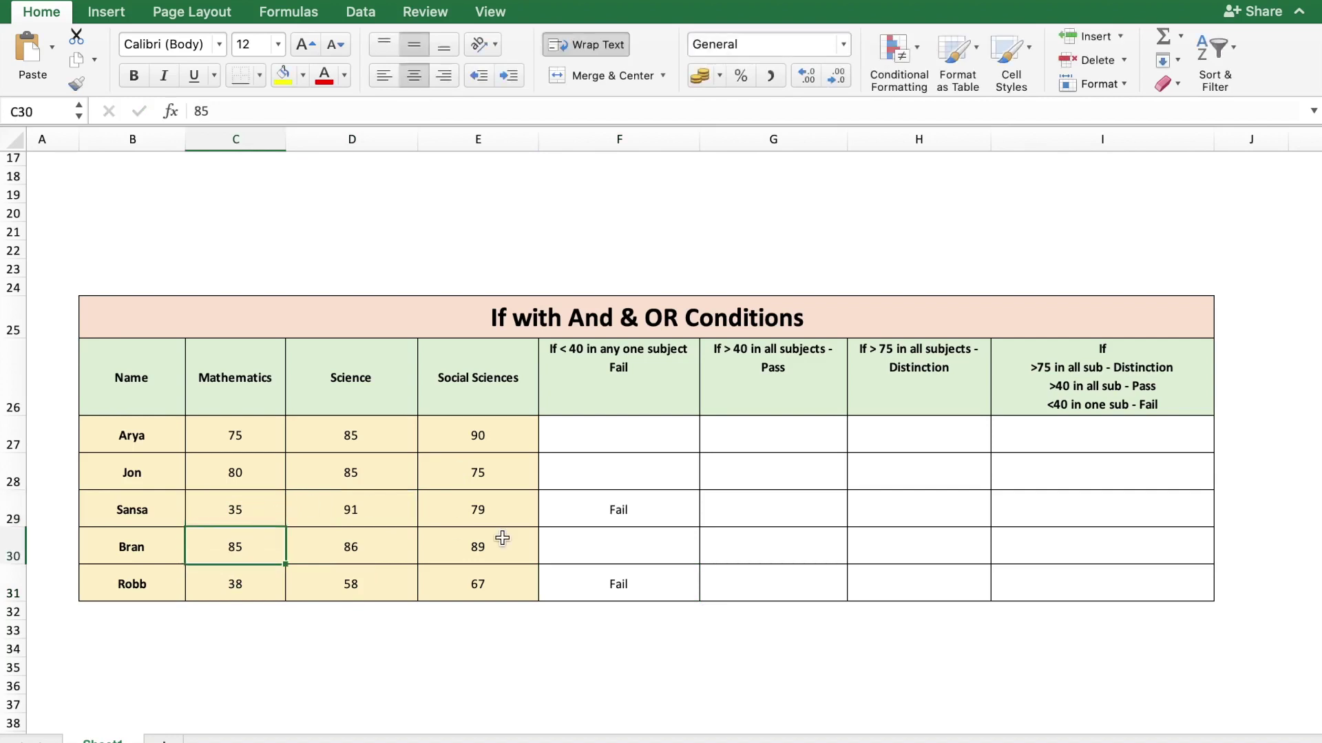
pyautogui.click(647, 507)
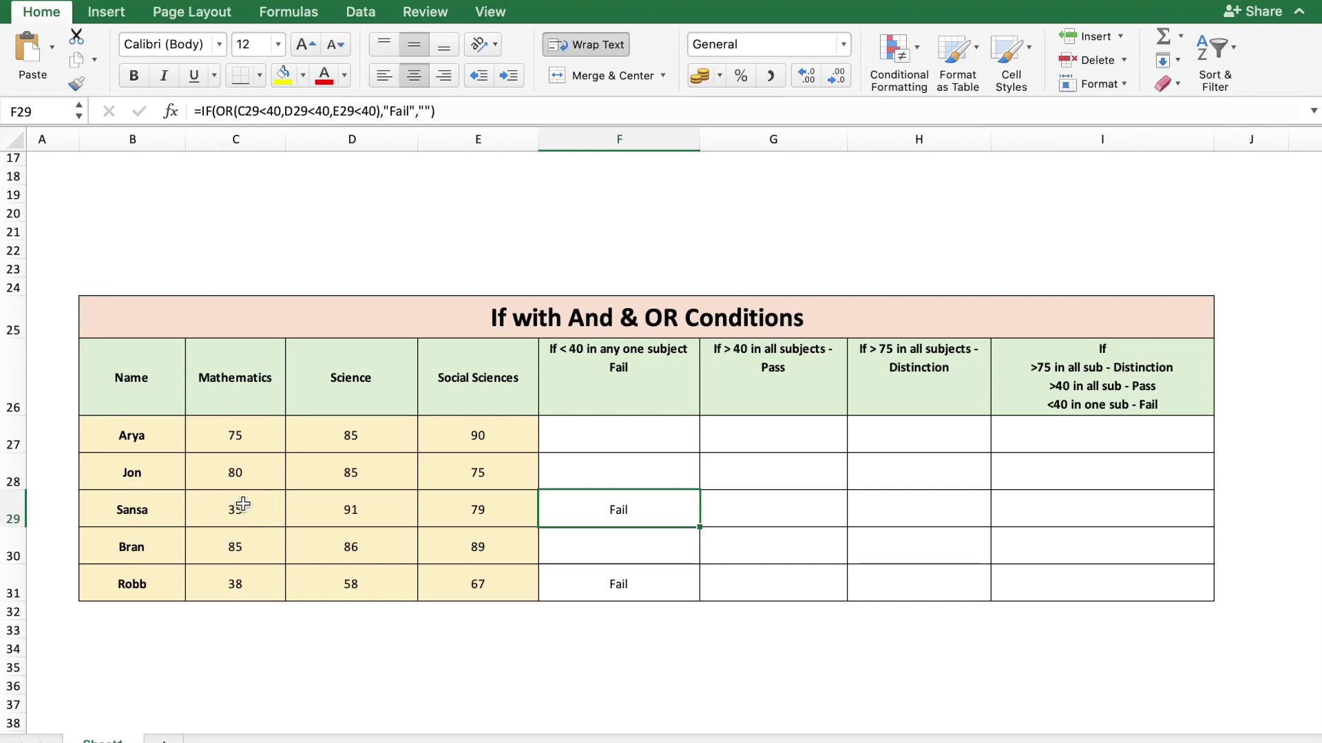
# Step: Test the OR formula by setting the Social Sciences mark in E30 to 29
pyautogui.click(450, 550)
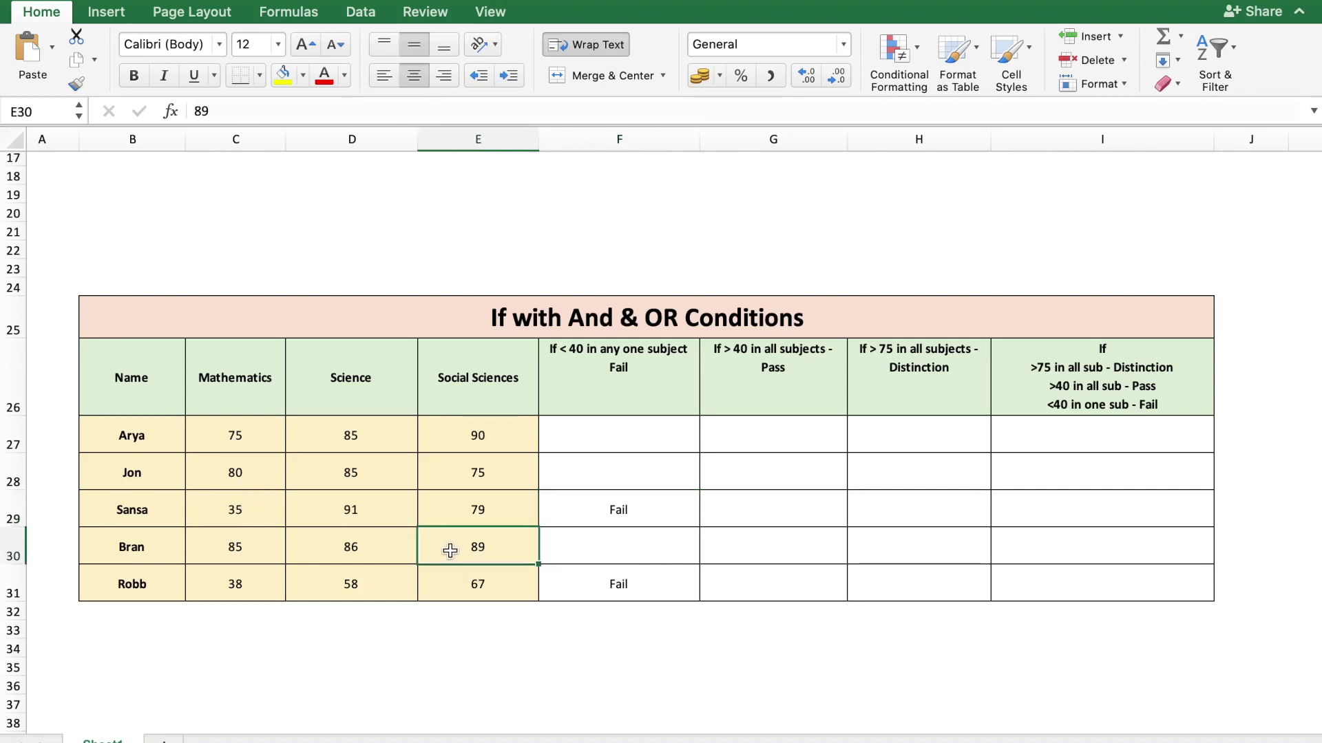
pyautogui.doubleClick(450, 551)
pyautogui.write('29')
pyautogui.press('Return')
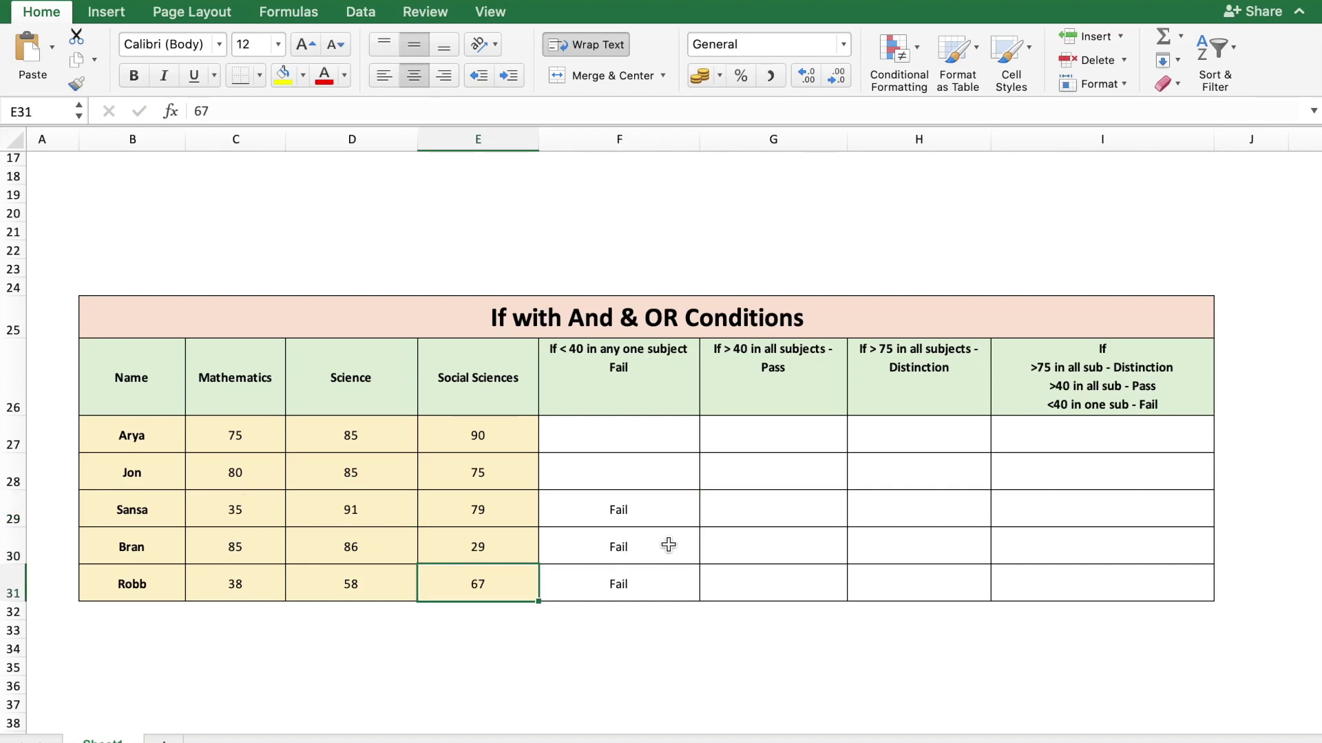
# Step: Review the OR function inside F27's formula without changing it
pyautogui.click(644, 448)
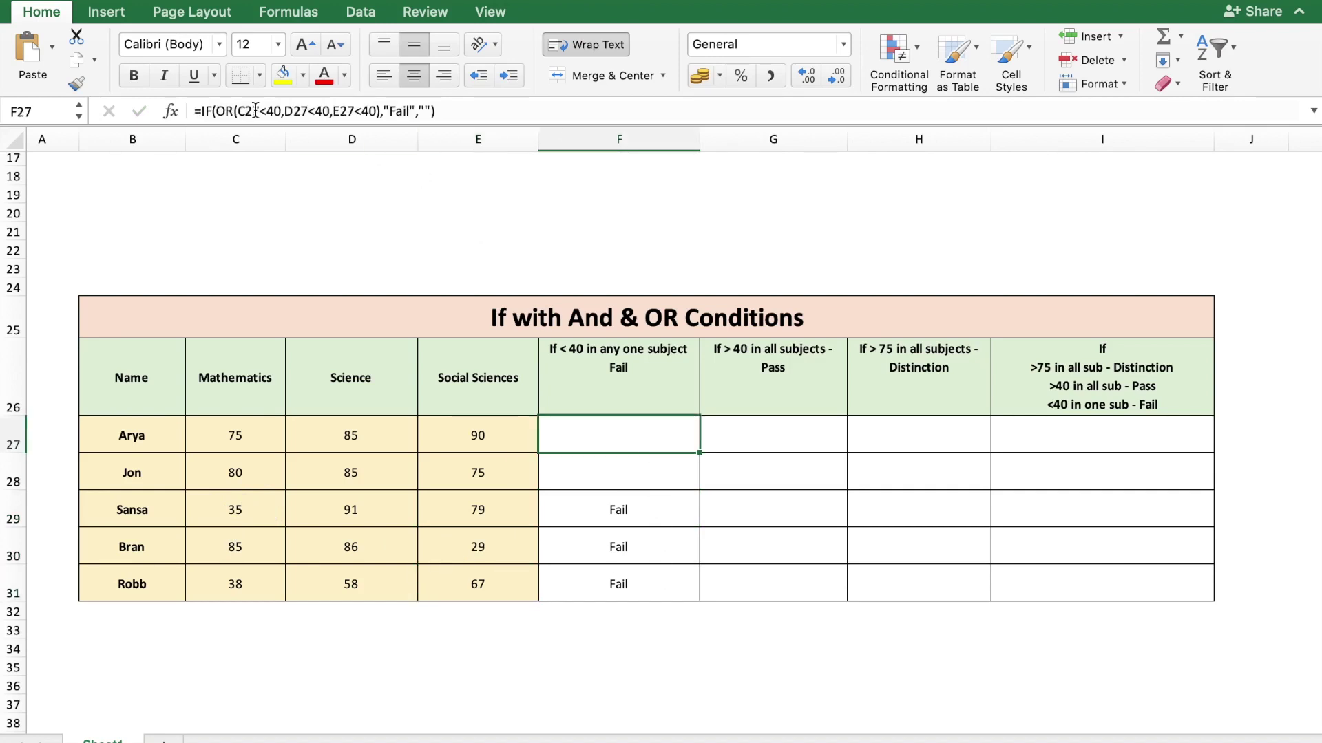
pyautogui.click(217, 112)
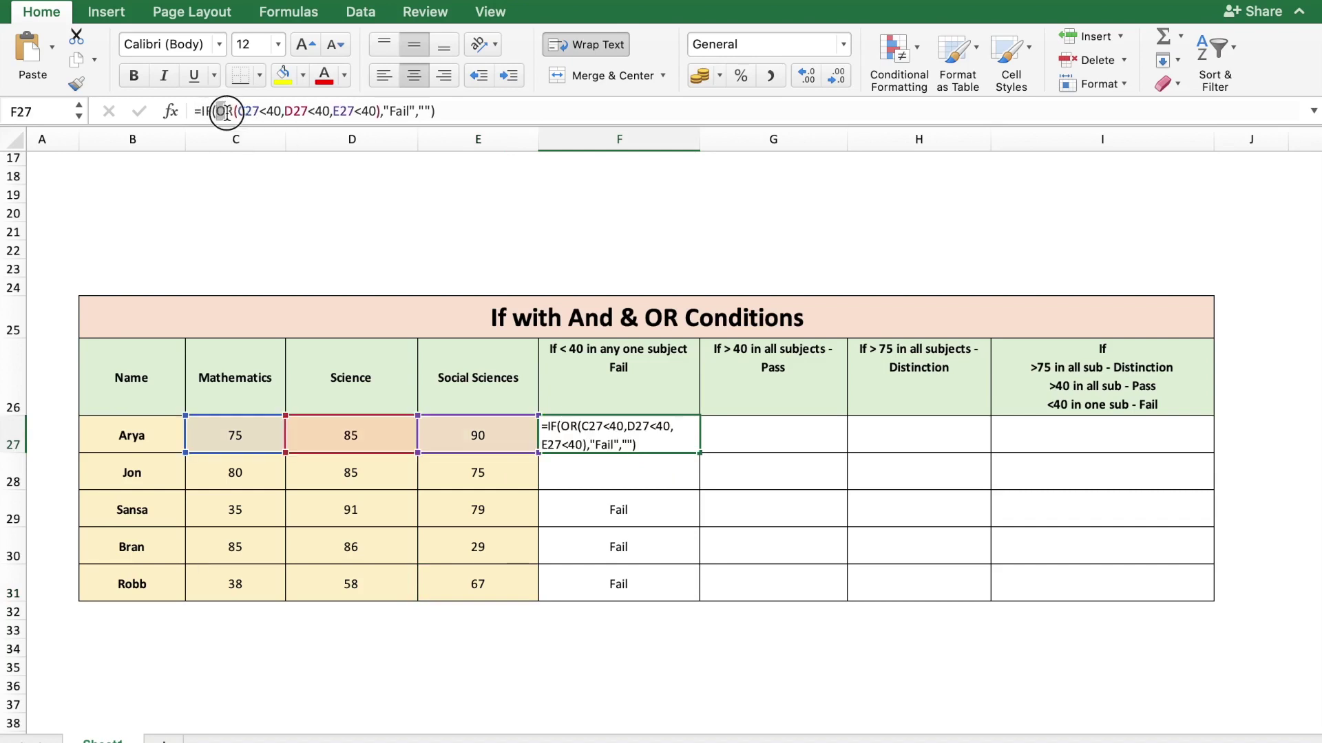
pyautogui.moveTo(215, 111); pyautogui.dragTo(231, 112)
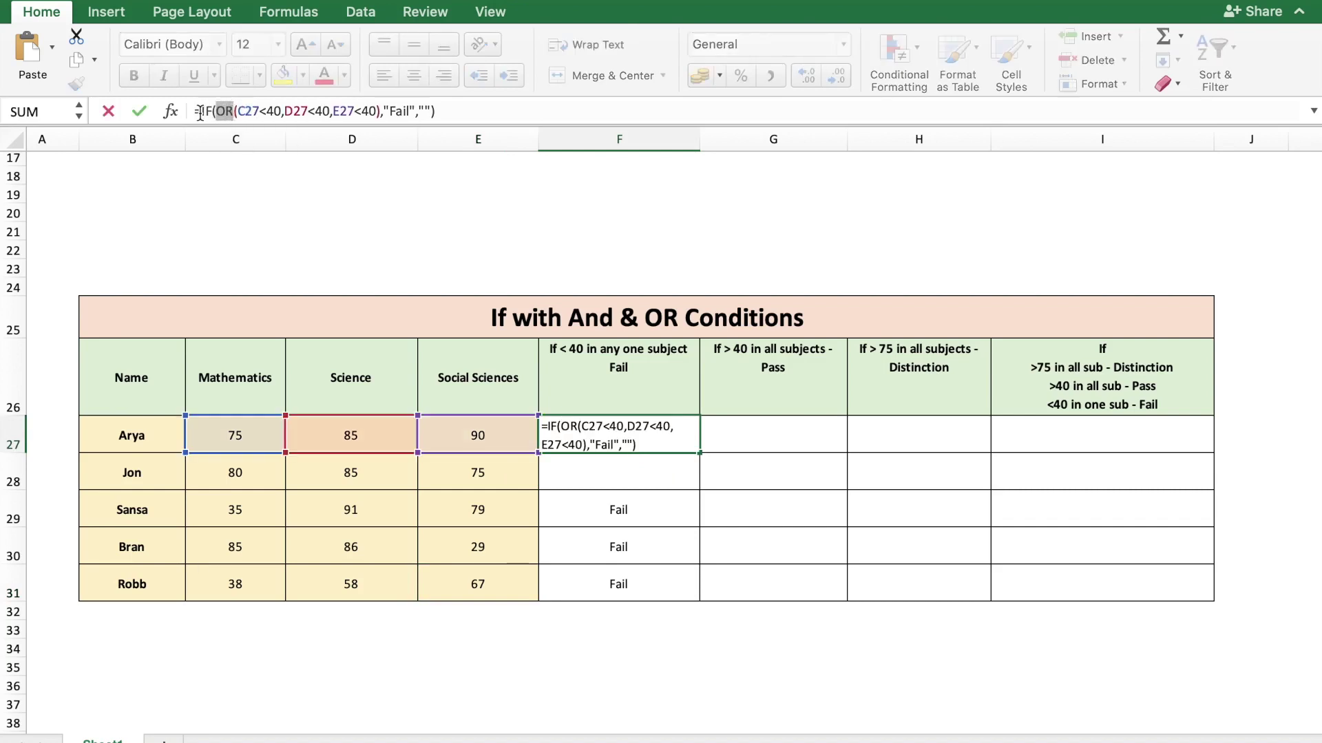
pyautogui.click(664, 668)
pyautogui.press('Escape')
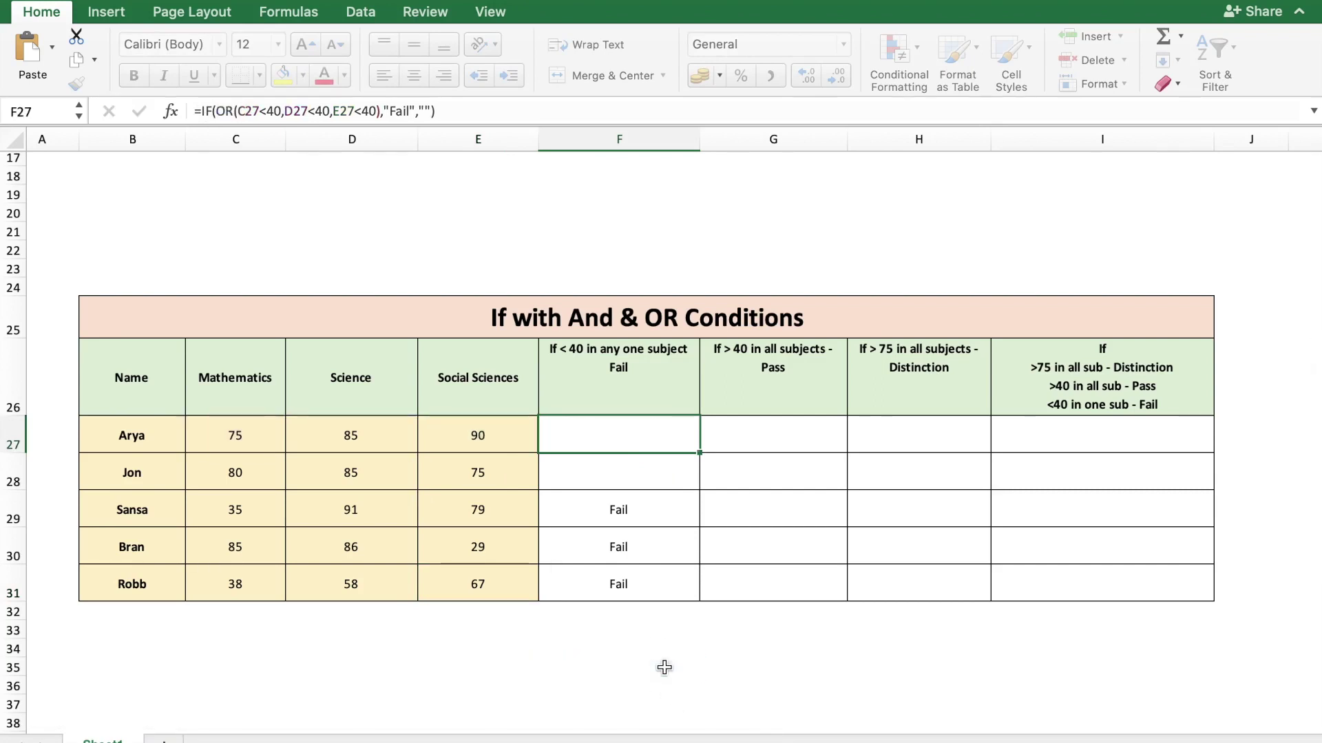
# Step: Undo the test changes to the marks in C29 and E30
pyautogui.hotkey('ctrl', 'z')
pyautogui.hotkey('ctrl', 'z')
pyautogui.hotkey('ctrl', 'z')
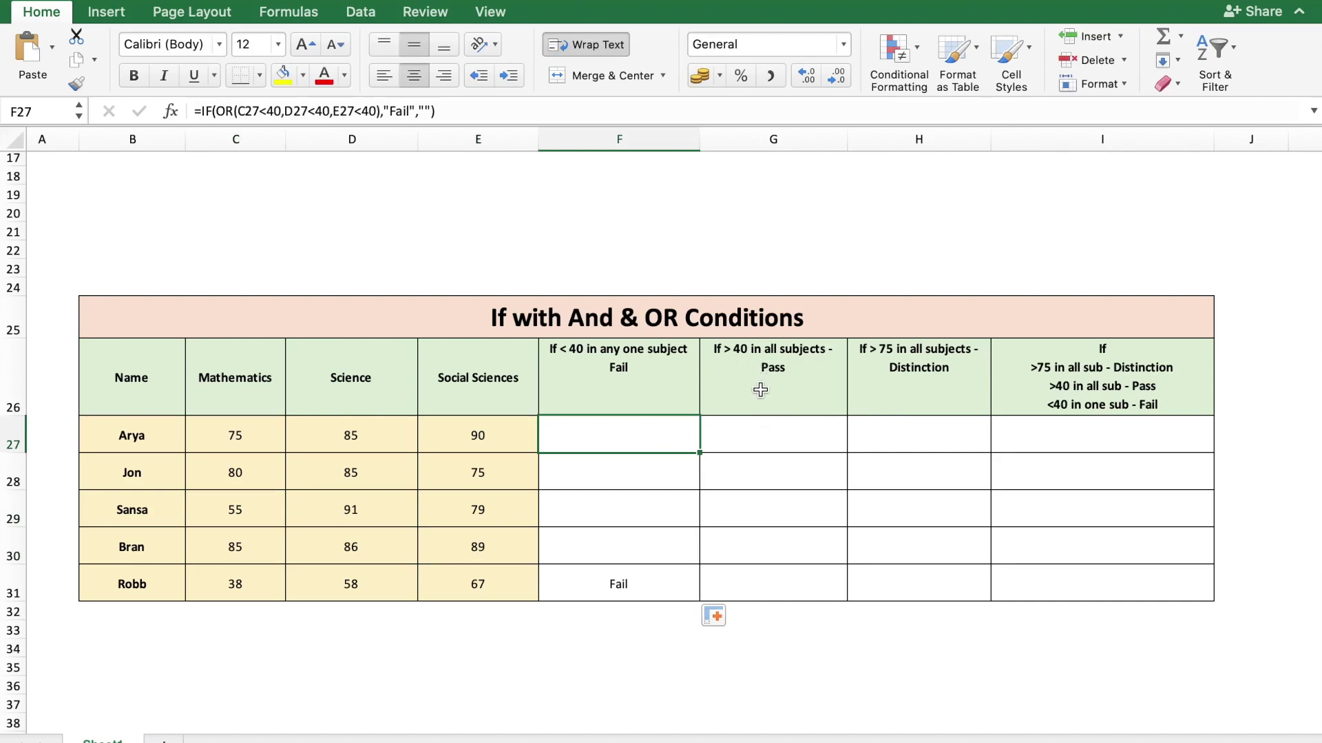
# Step: Copy the formula text from F27 and paste it unchanged into G27 in the Pass column
pyautogui.click(764, 433)
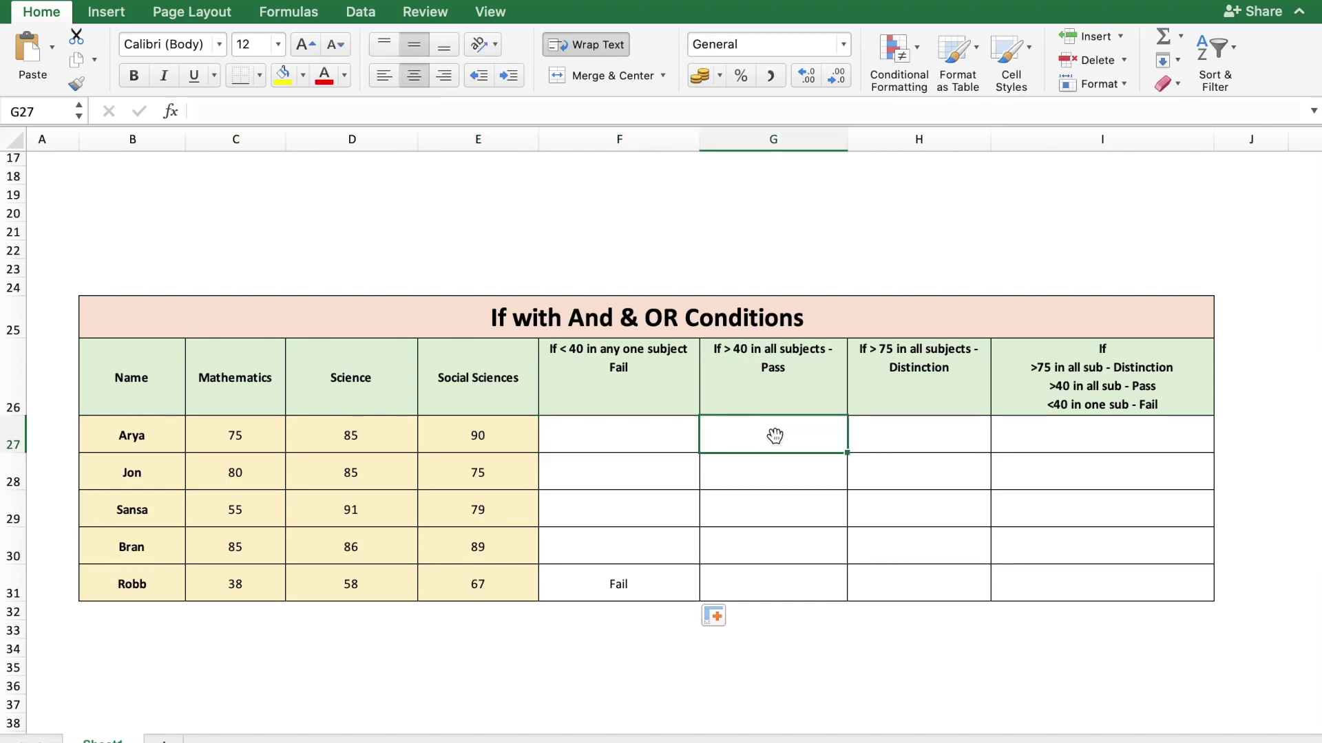
pyautogui.click(668, 449)
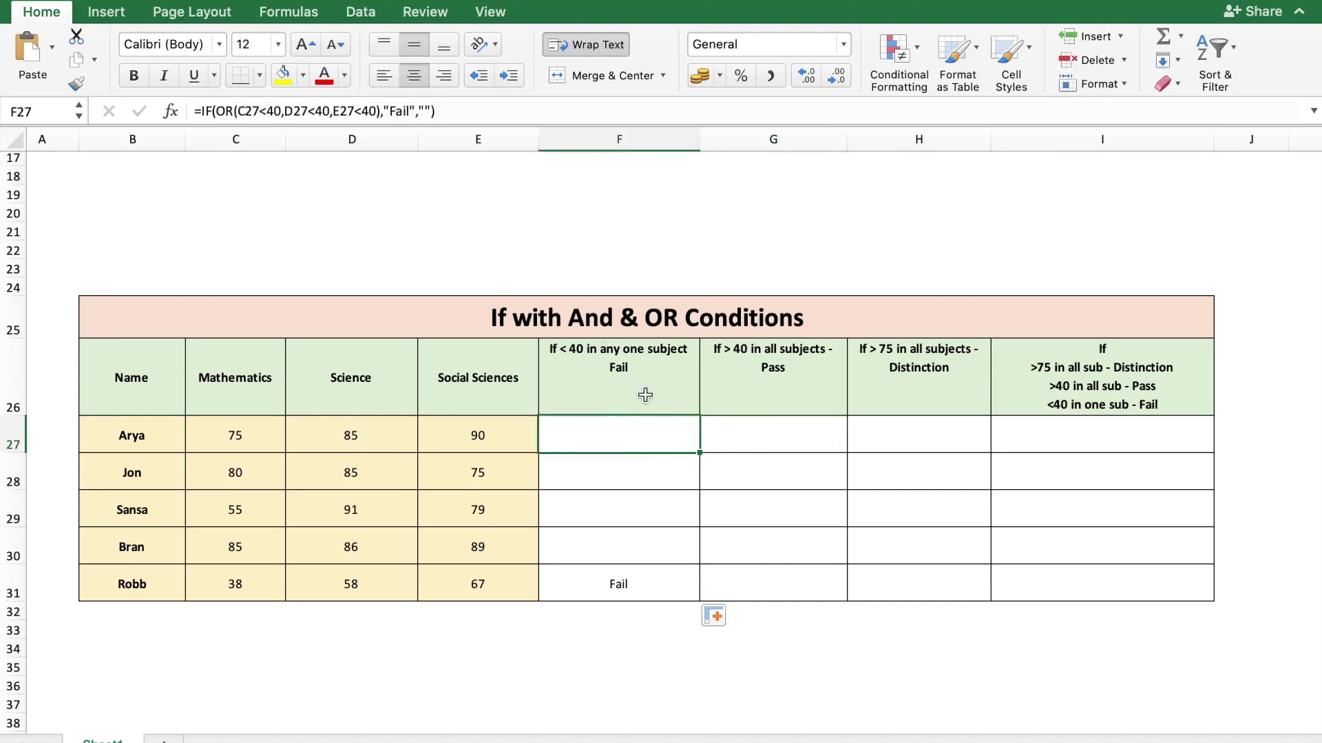
pyautogui.moveTo(470, 110); pyautogui.dragTo(168, 110)
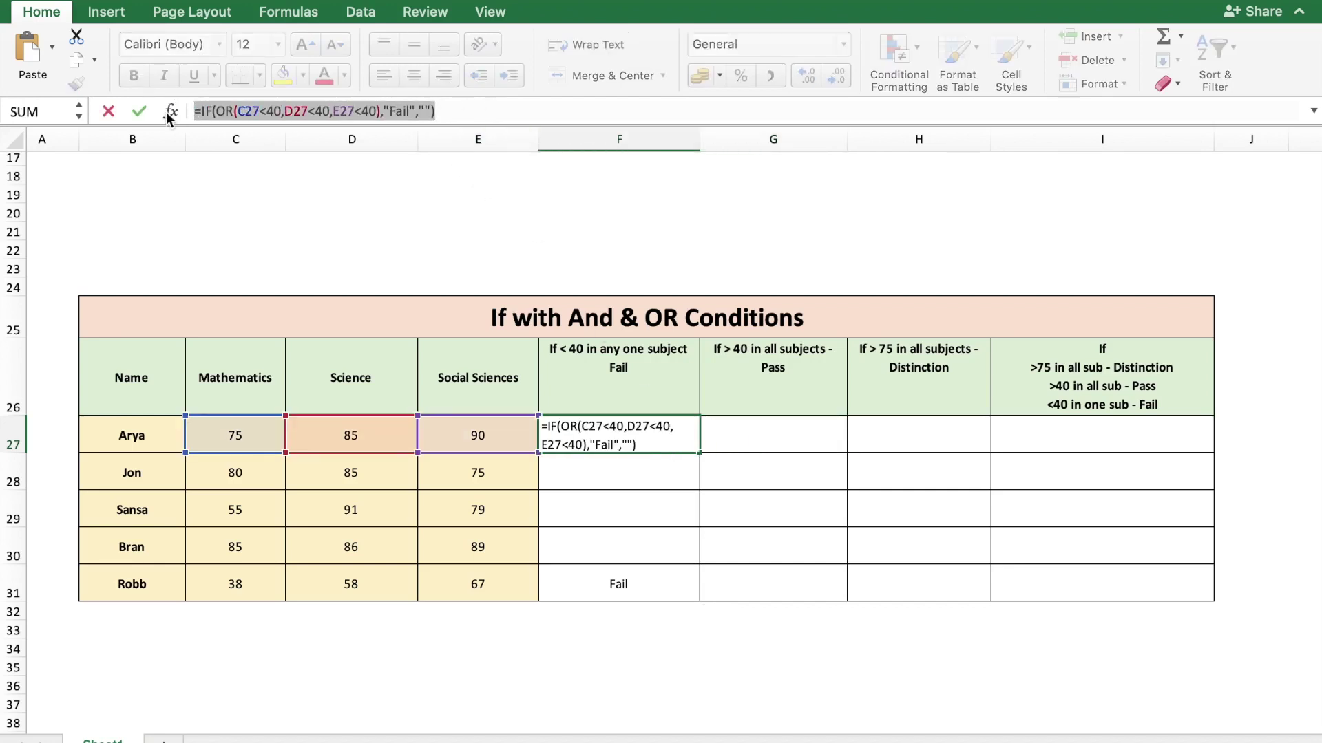
pyautogui.press('Escape')
pyautogui.click(736, 428)
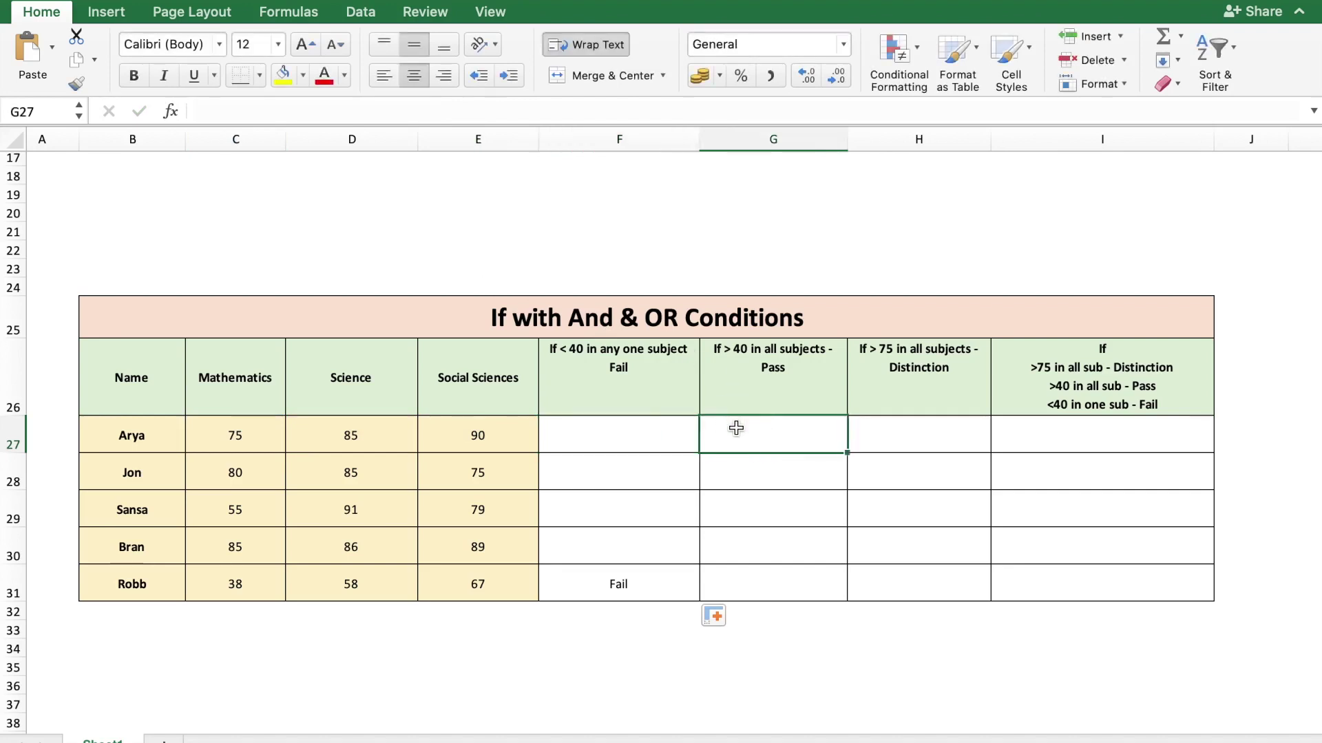
pyautogui.click(397, 114)
pyautogui.hotkey('ctrl', 'v')
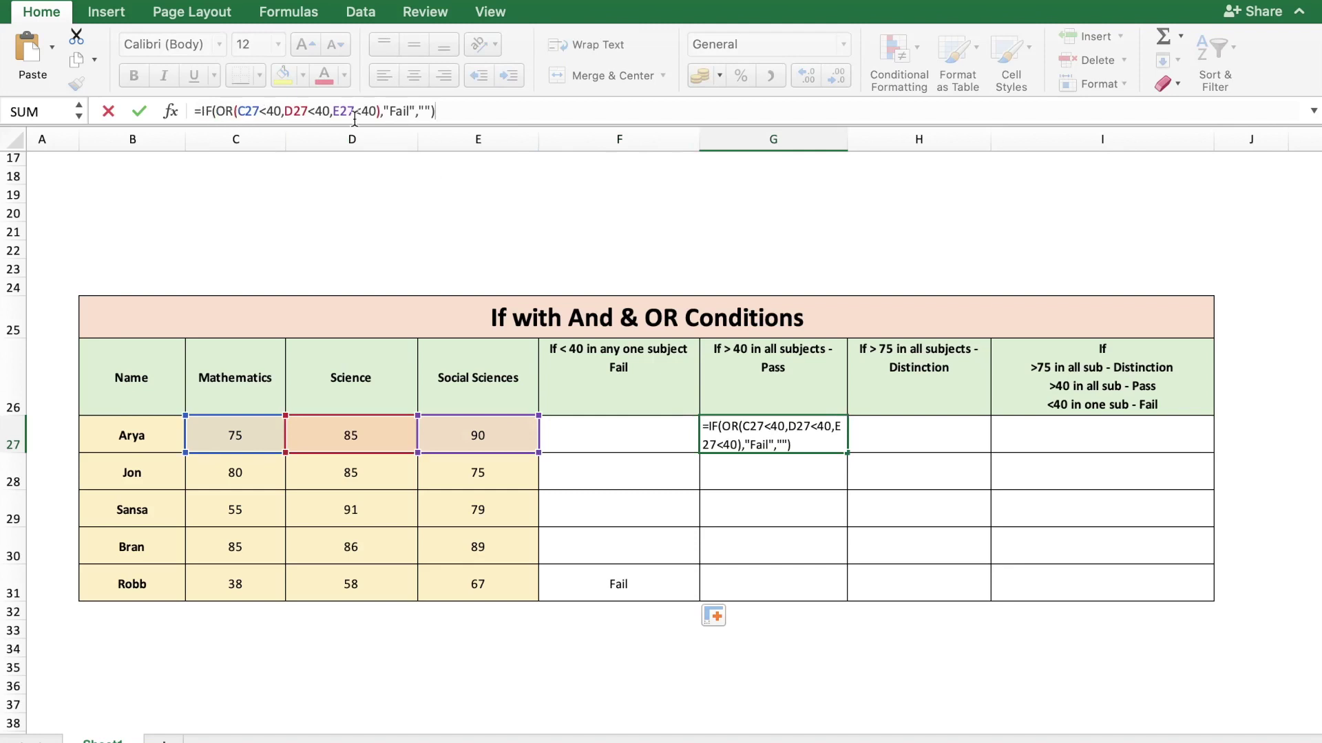
# Step: Edit G27's formula to return empty text when the OR test is true and "Pass" when it is false
pyautogui.click(411, 113)
pyautogui.press('BackSpace')
pyautogui.press('BackSpace')
pyautogui.press('BackSpace')
pyautogui.press('BackSpace')
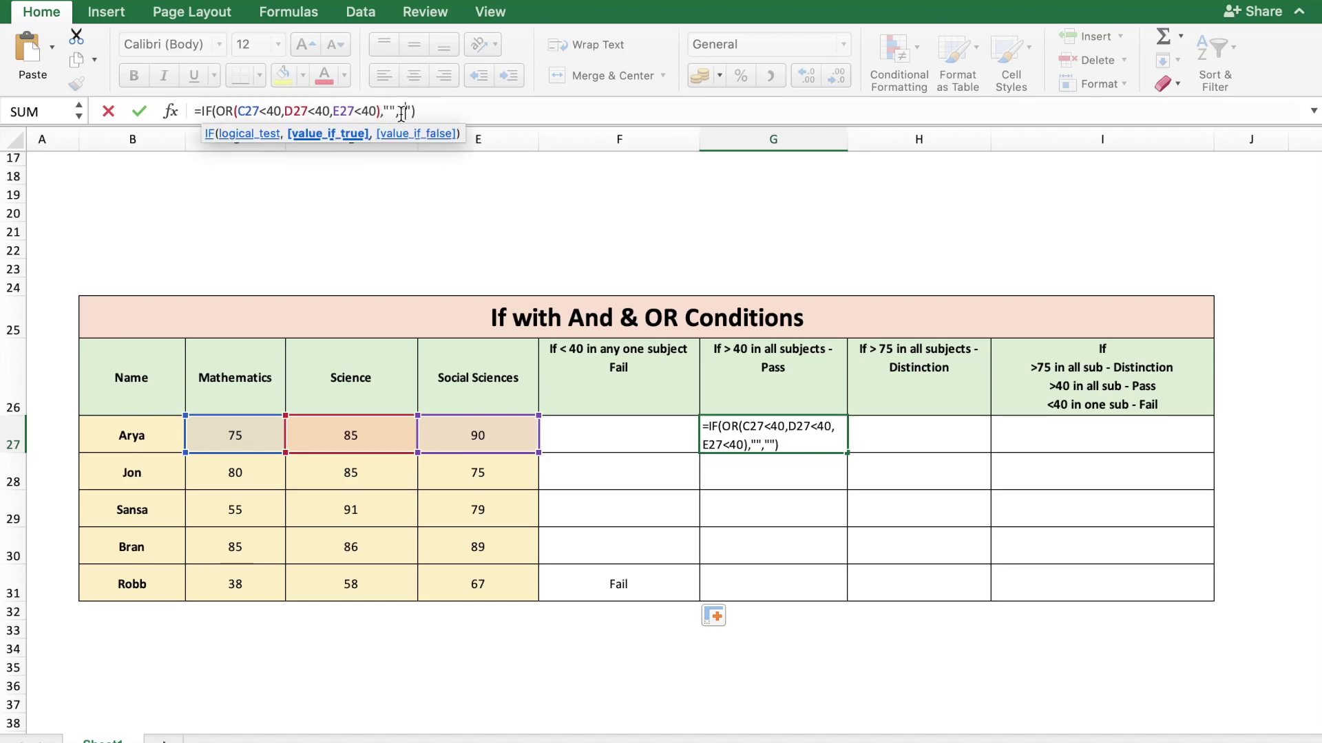
pyautogui.click(400, 115)
pyautogui.write('Pass')
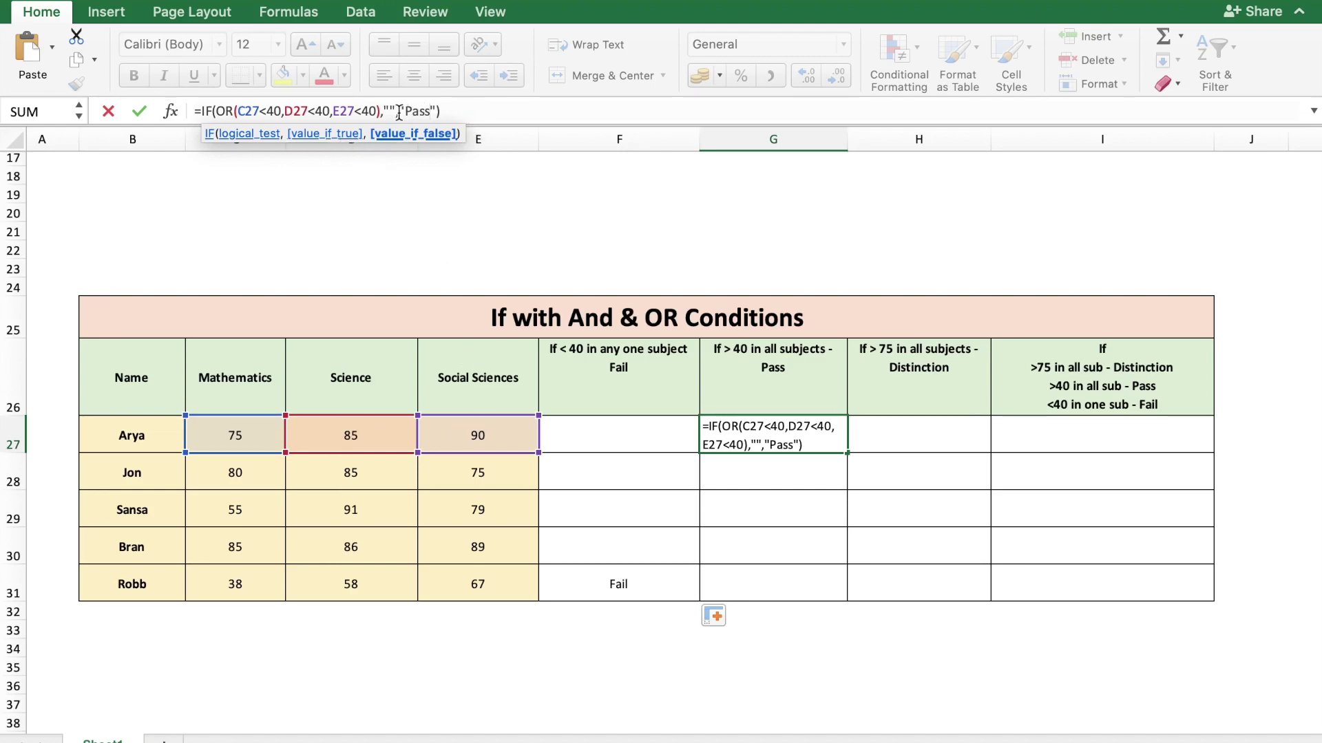
pyautogui.click(458, 111)
pyautogui.press('Return')
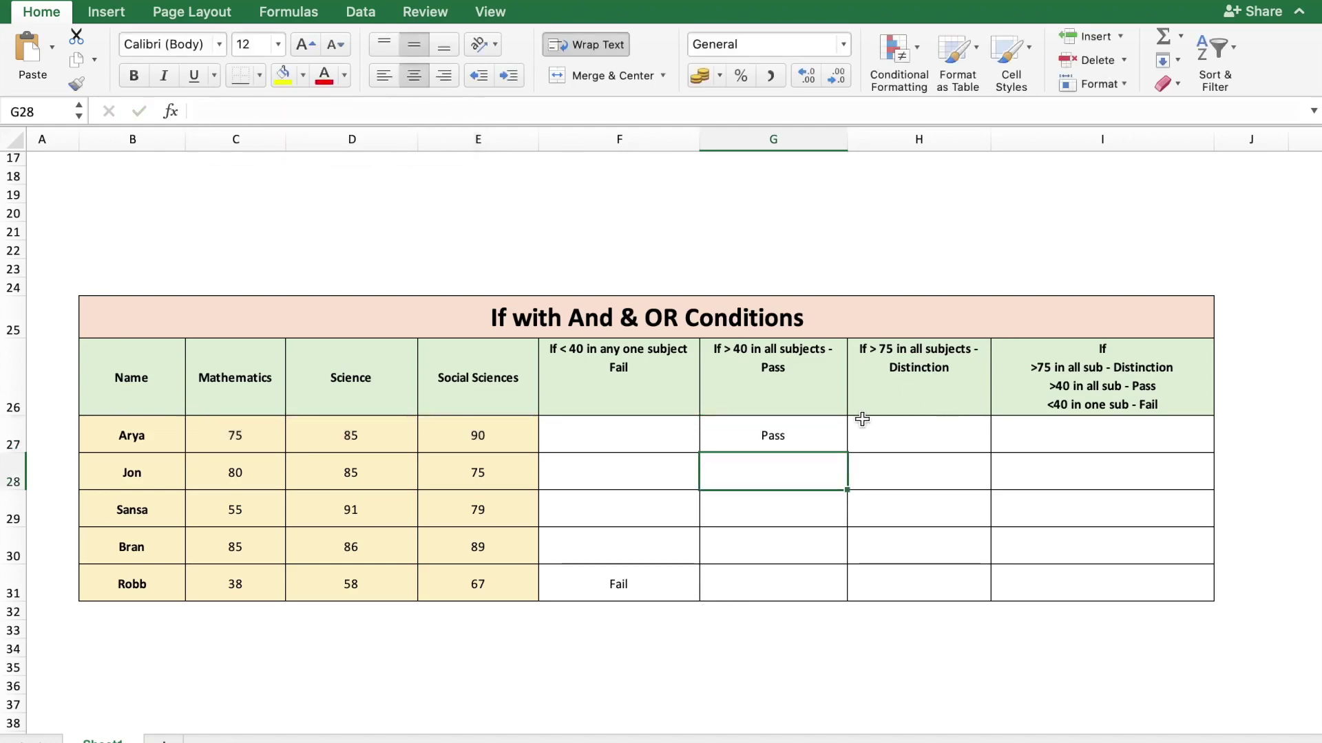
# Step: Fill the Pass formula from G27 down through G31 and check the formula in each row
pyautogui.click(800, 433)
pyautogui.moveTo(850, 457); pyautogui.dragTo(851, 599)
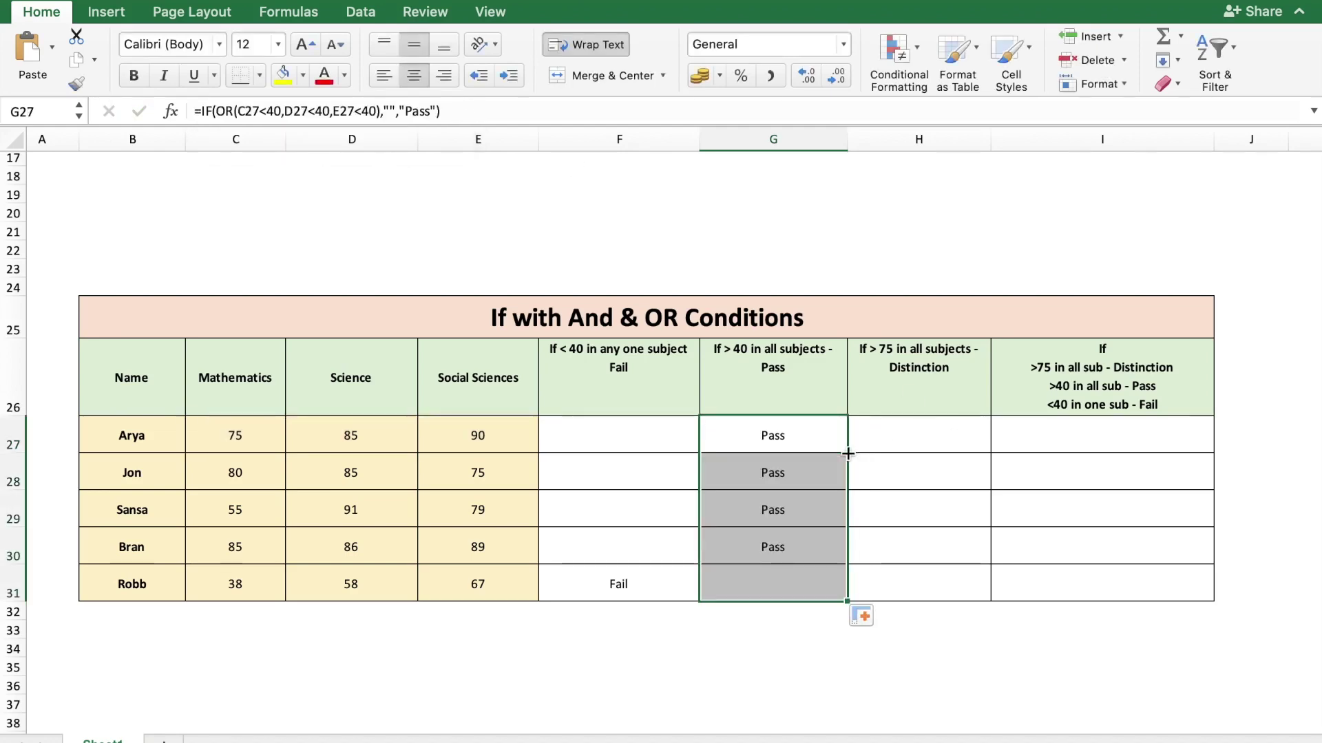
pyautogui.click(746, 628)
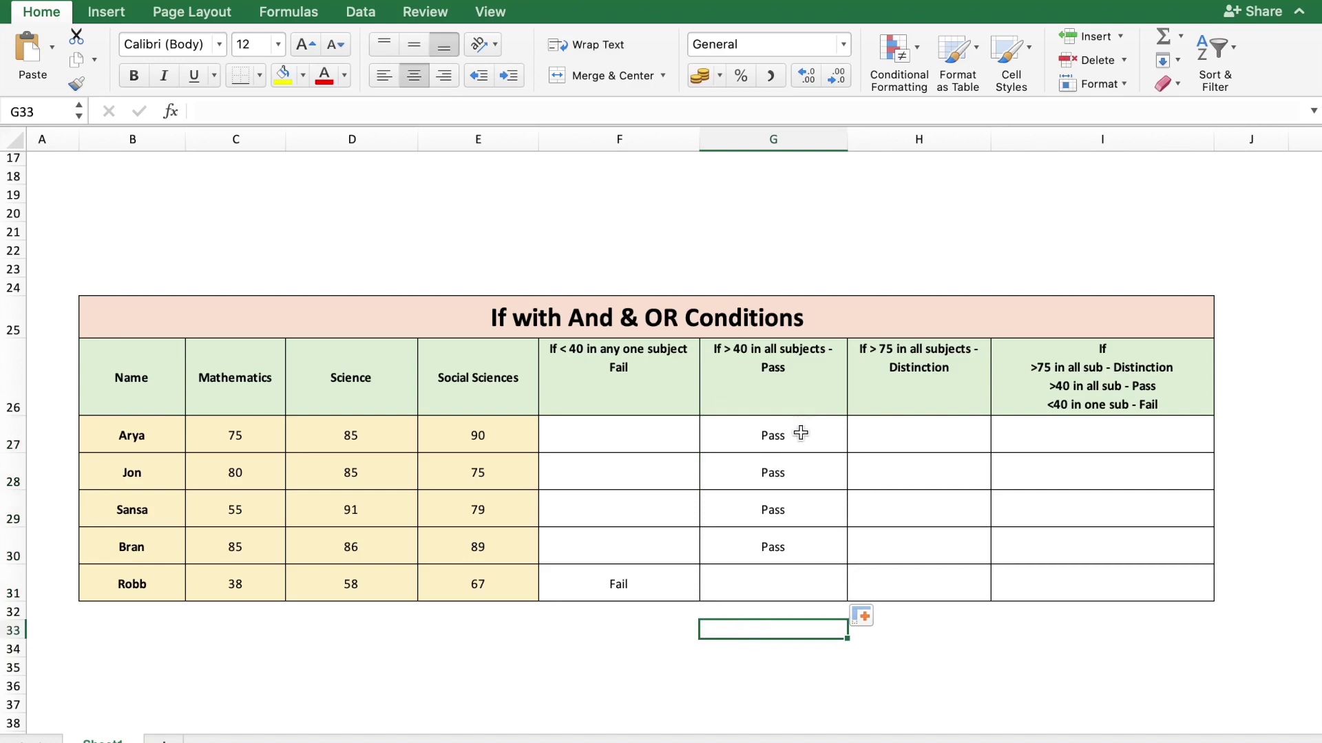
pyautogui.click(801, 434)
pyautogui.press('Down')
pyautogui.press('Down')
pyautogui.press('Down')
pyautogui.press('Down')
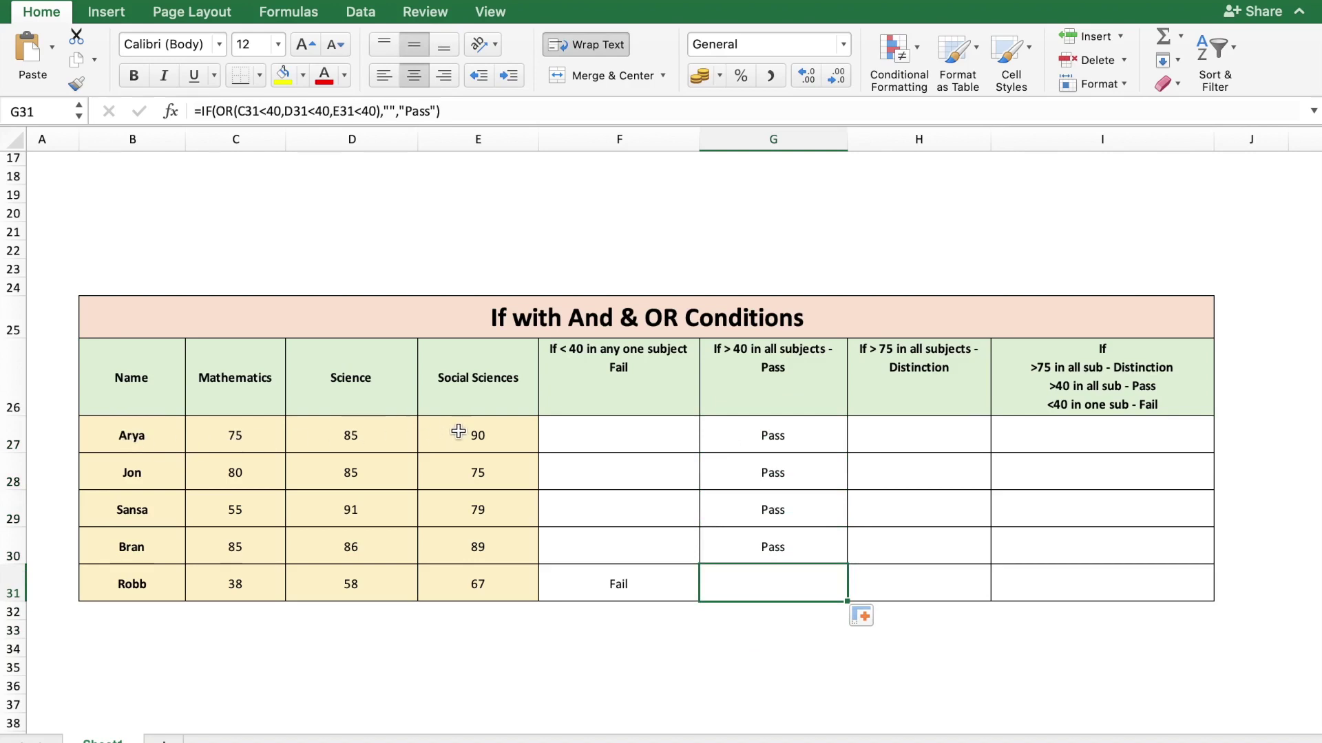
# Step: Clear the OR-based Pass formulas from G27:G31
pyautogui.click(782, 443)
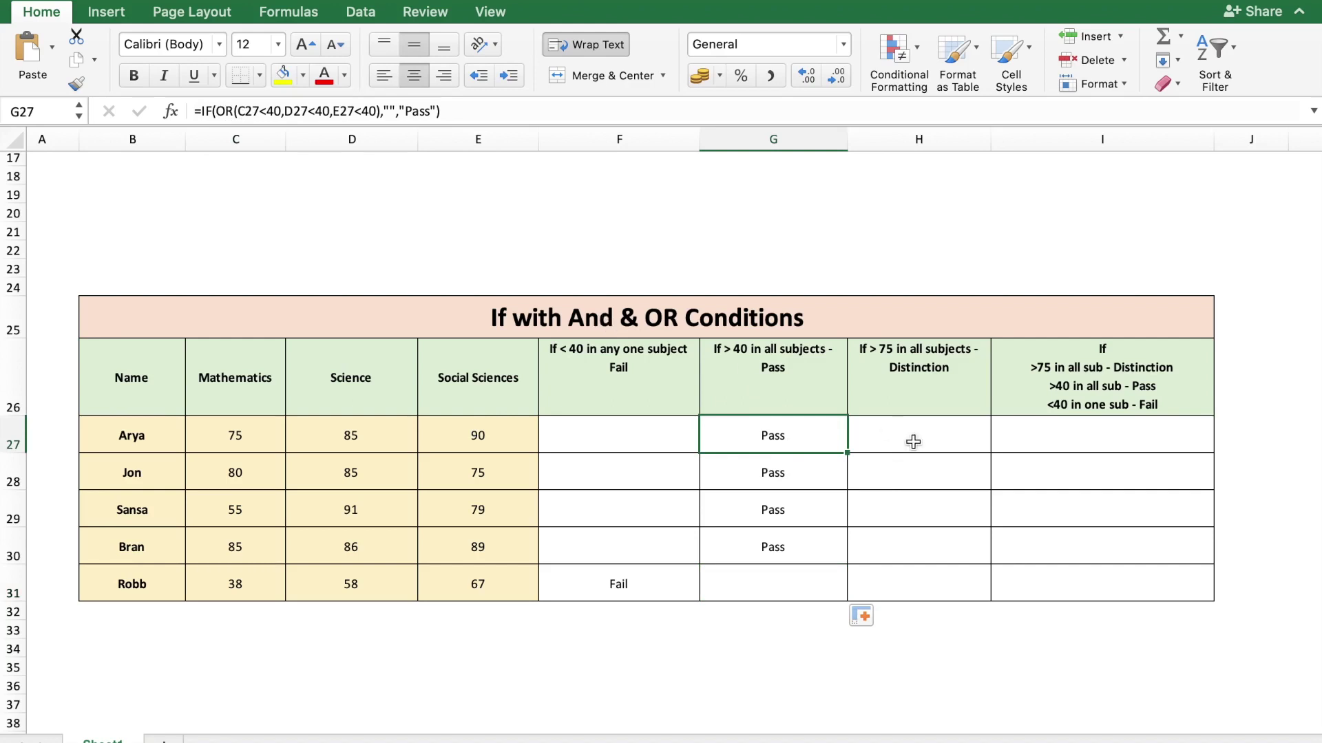
pyautogui.moveTo(811, 434); pyautogui.dragTo(792, 592)
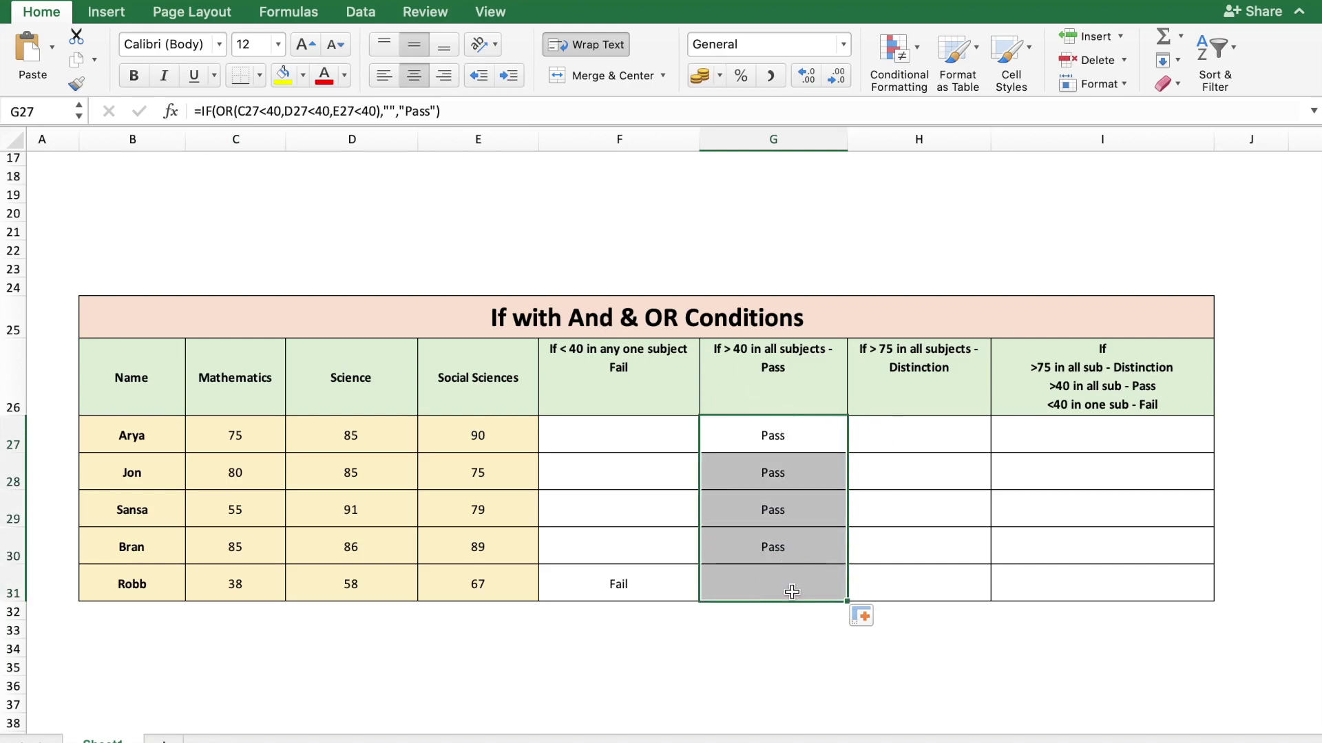
pyautogui.press('Delete')
# Step: Start an IF formula in G27 with an AND test requiring C27, D27 and E27 each to be >=40
pyautogui.click(799, 444)
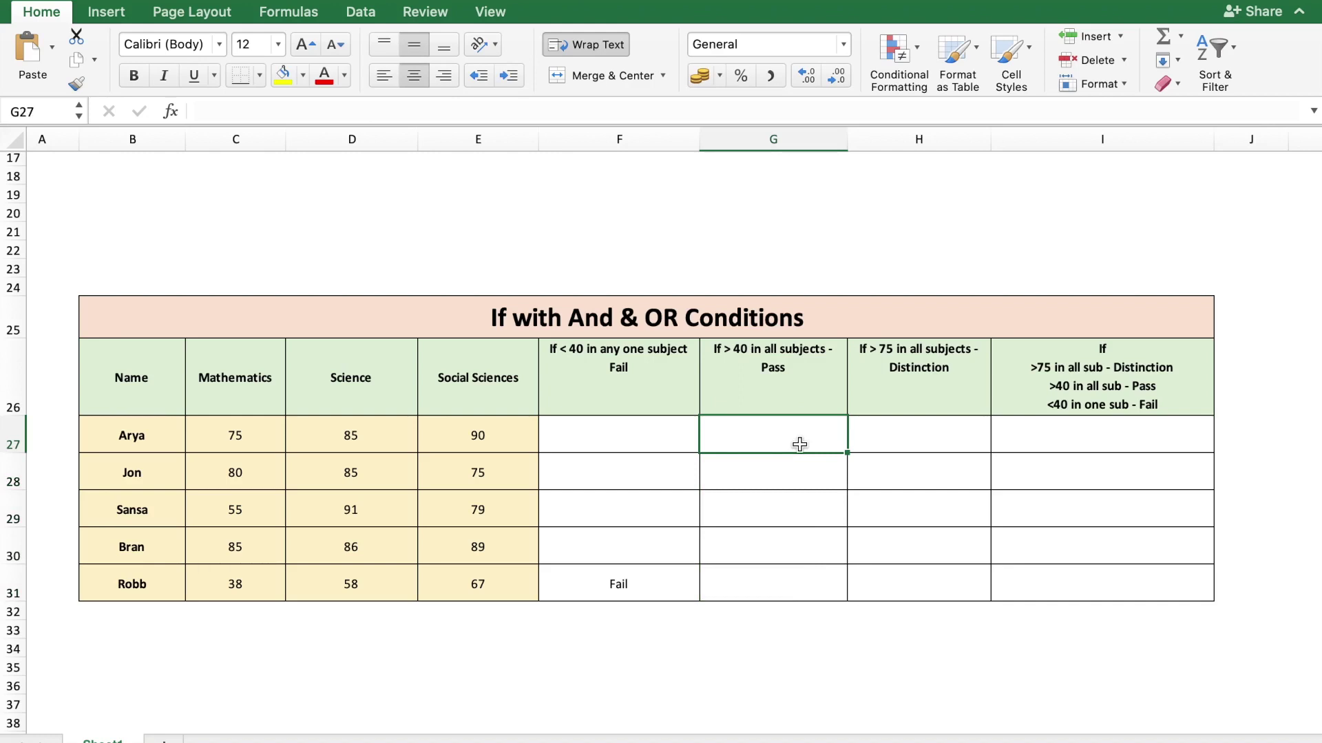
pyautogui.click(406, 111)
pyautogui.write('=if')
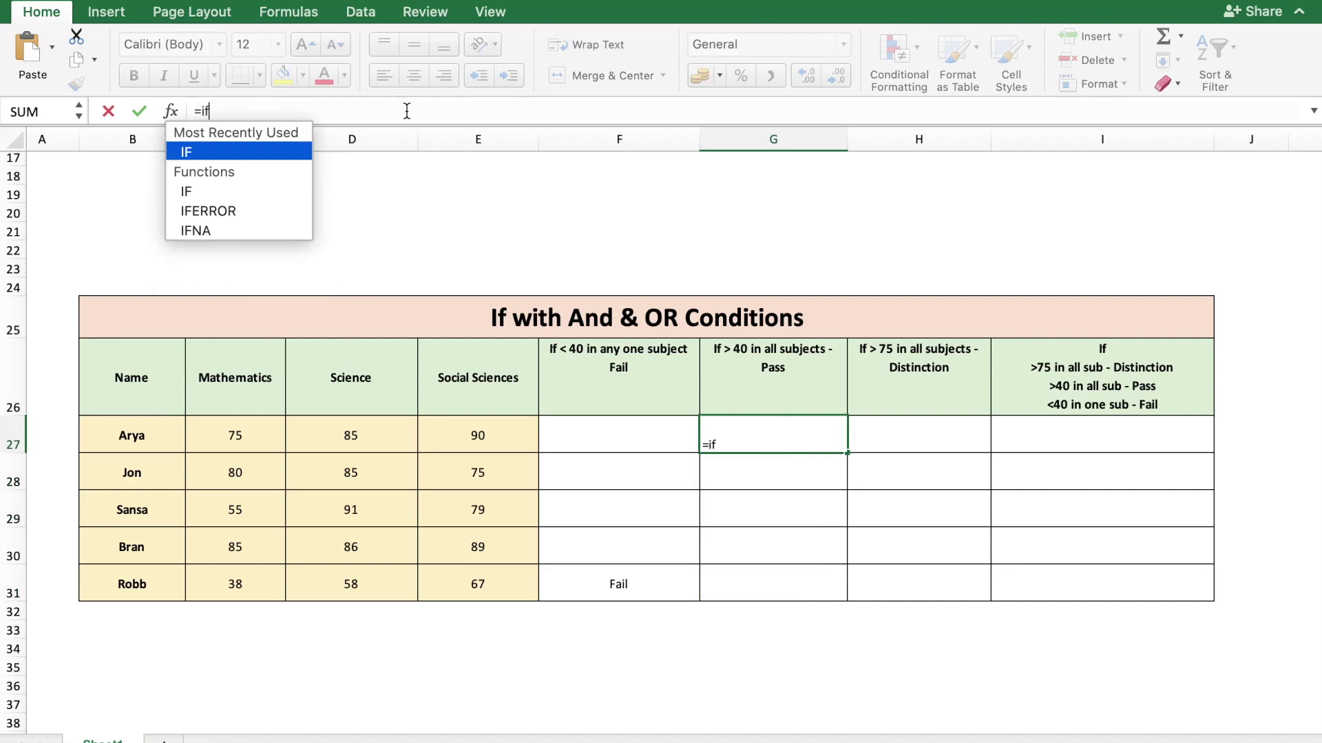
pyautogui.write('(')
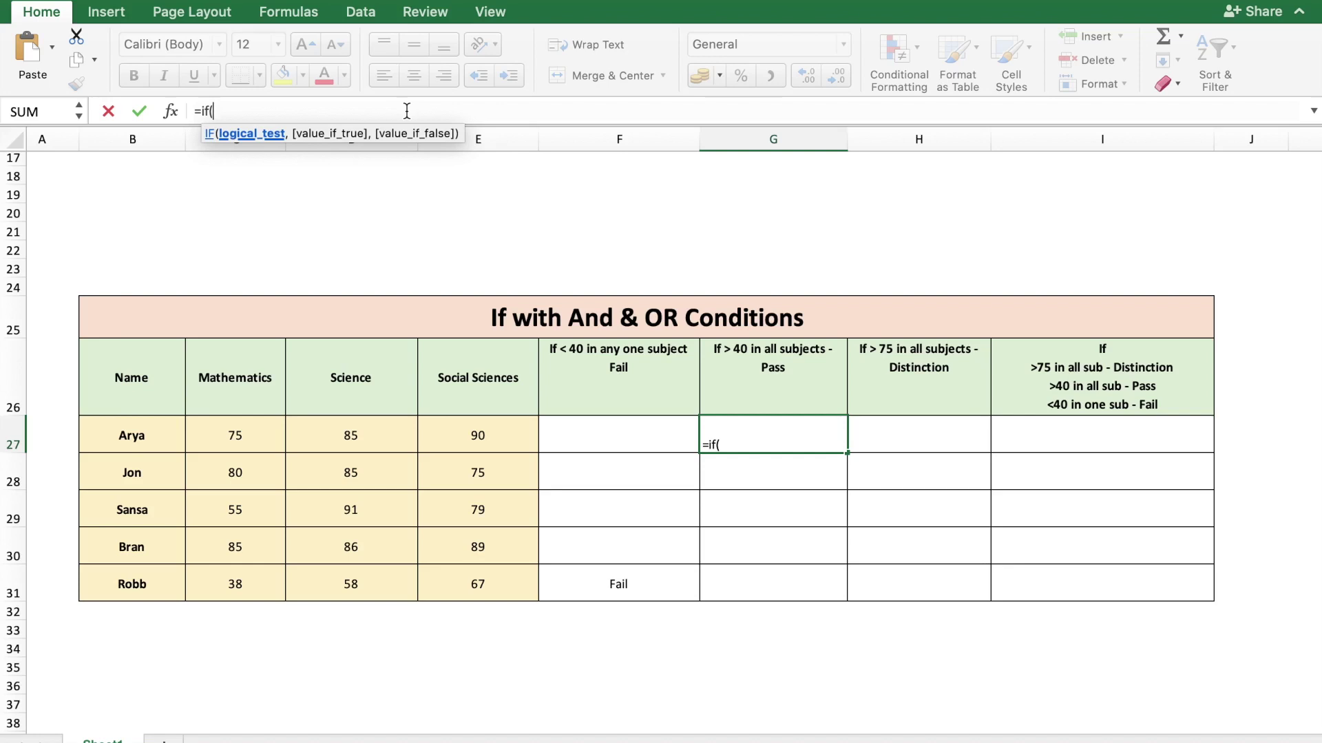
pyautogui.write('and(')
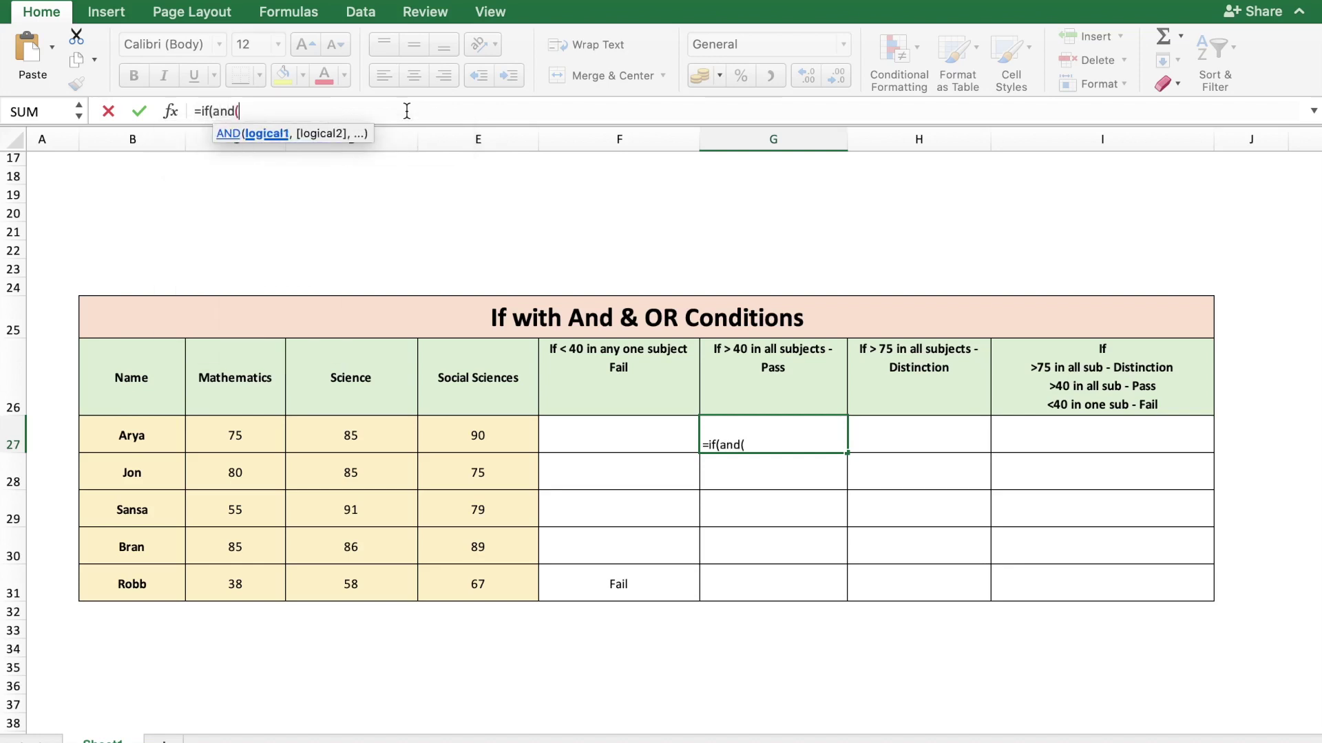
pyautogui.click(242, 442)
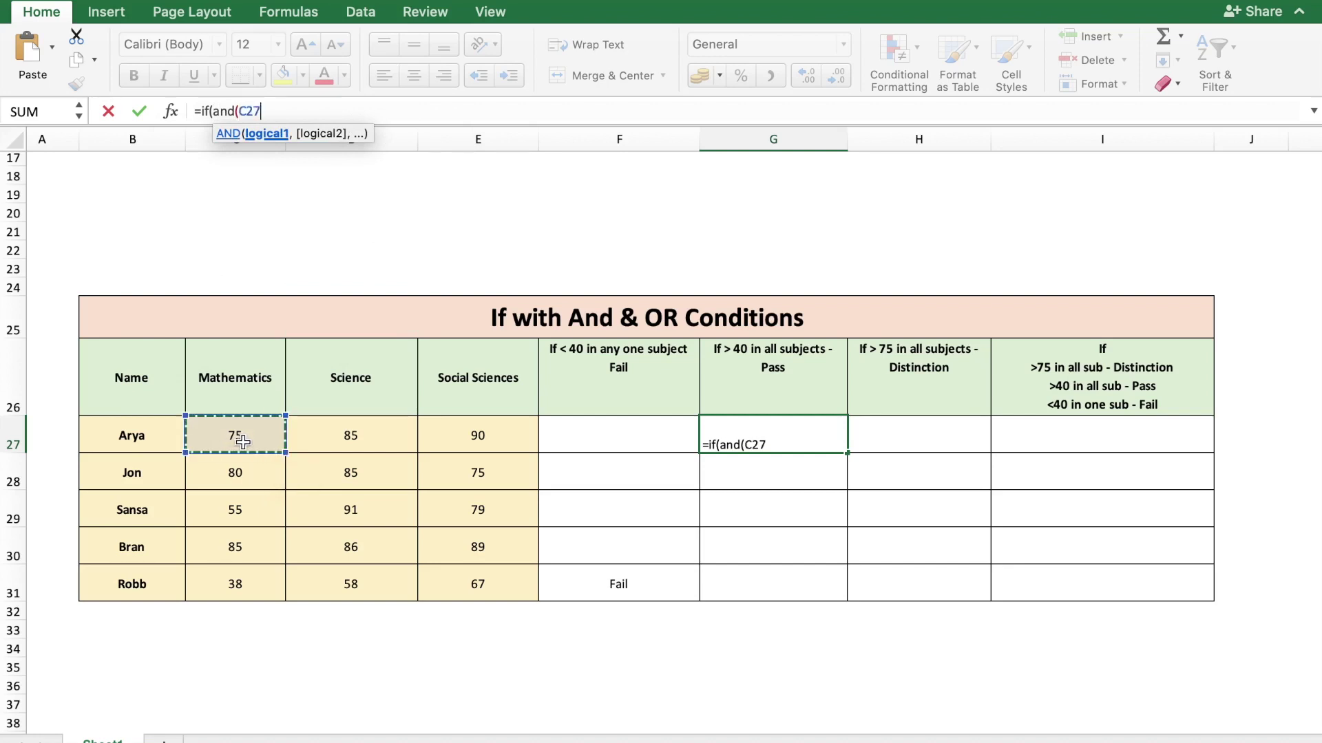
pyautogui.write('>=40,')
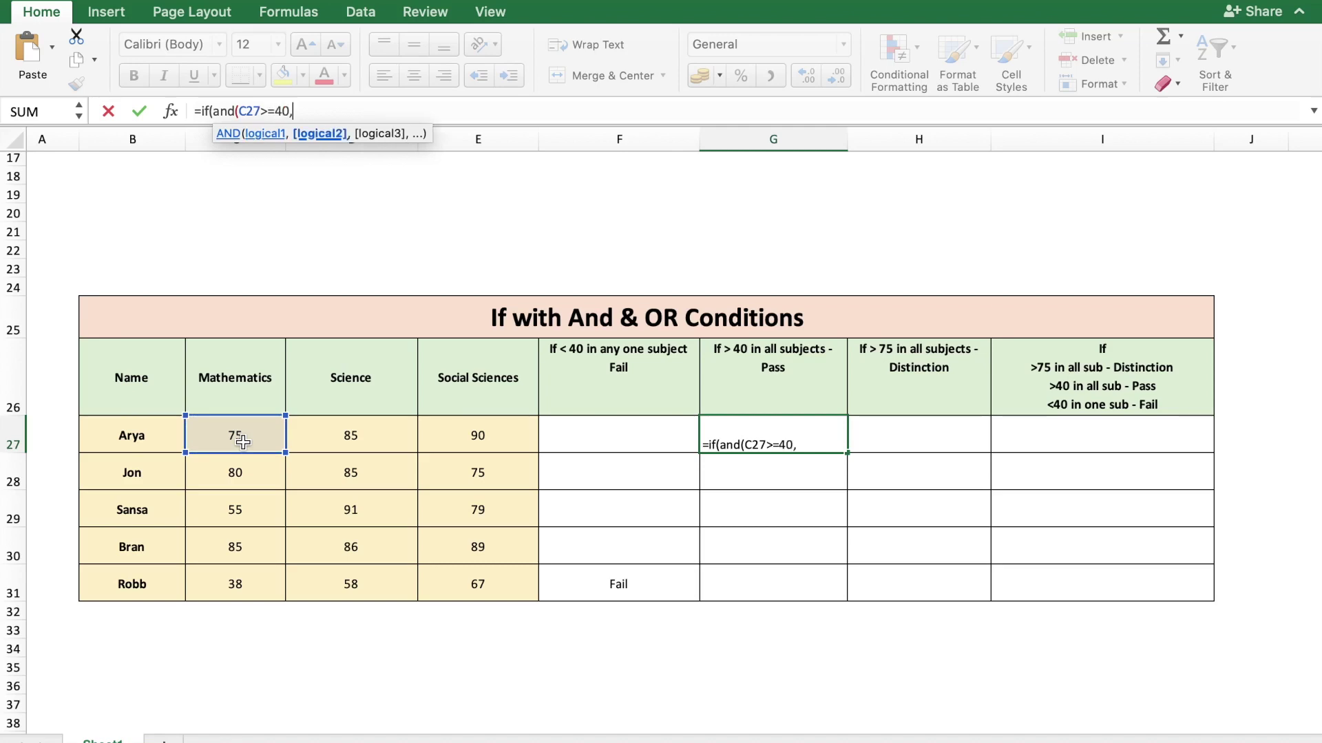
pyautogui.write('D27>=')
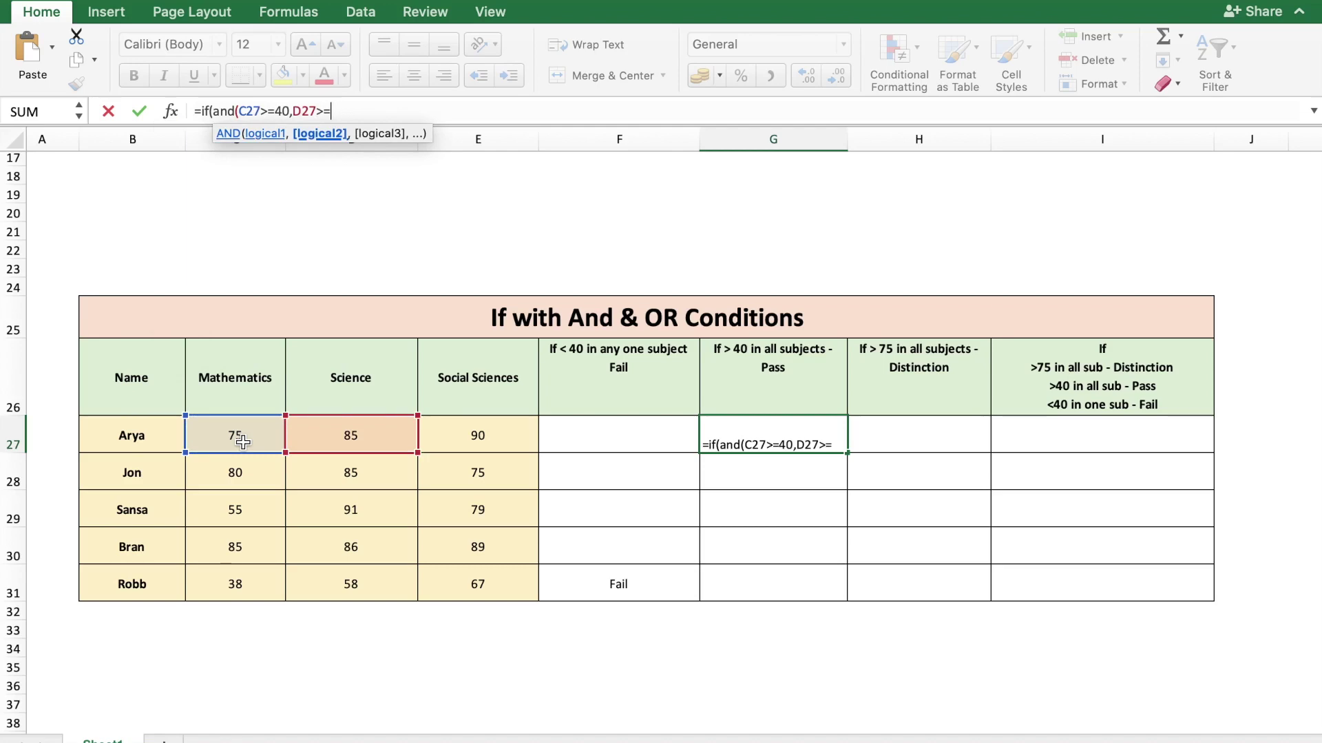
pyautogui.write('40,')
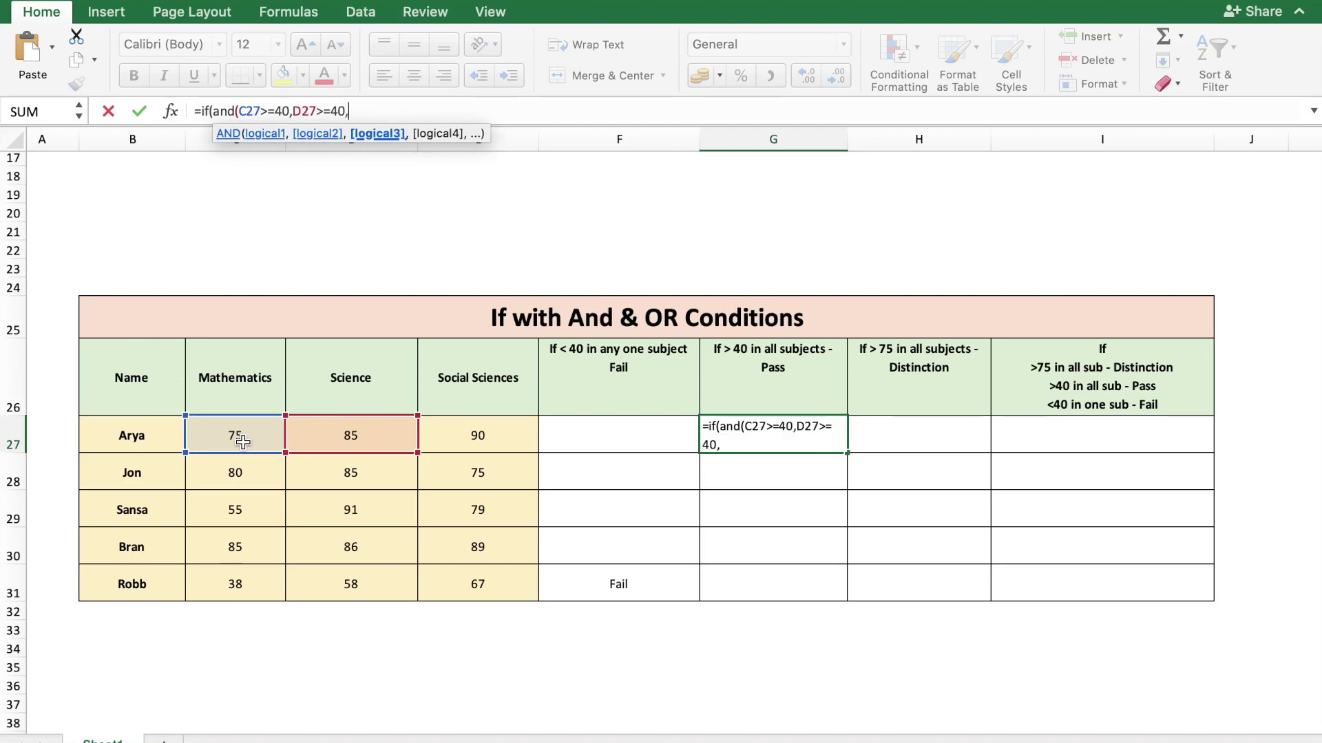
pyautogui.write('E27')
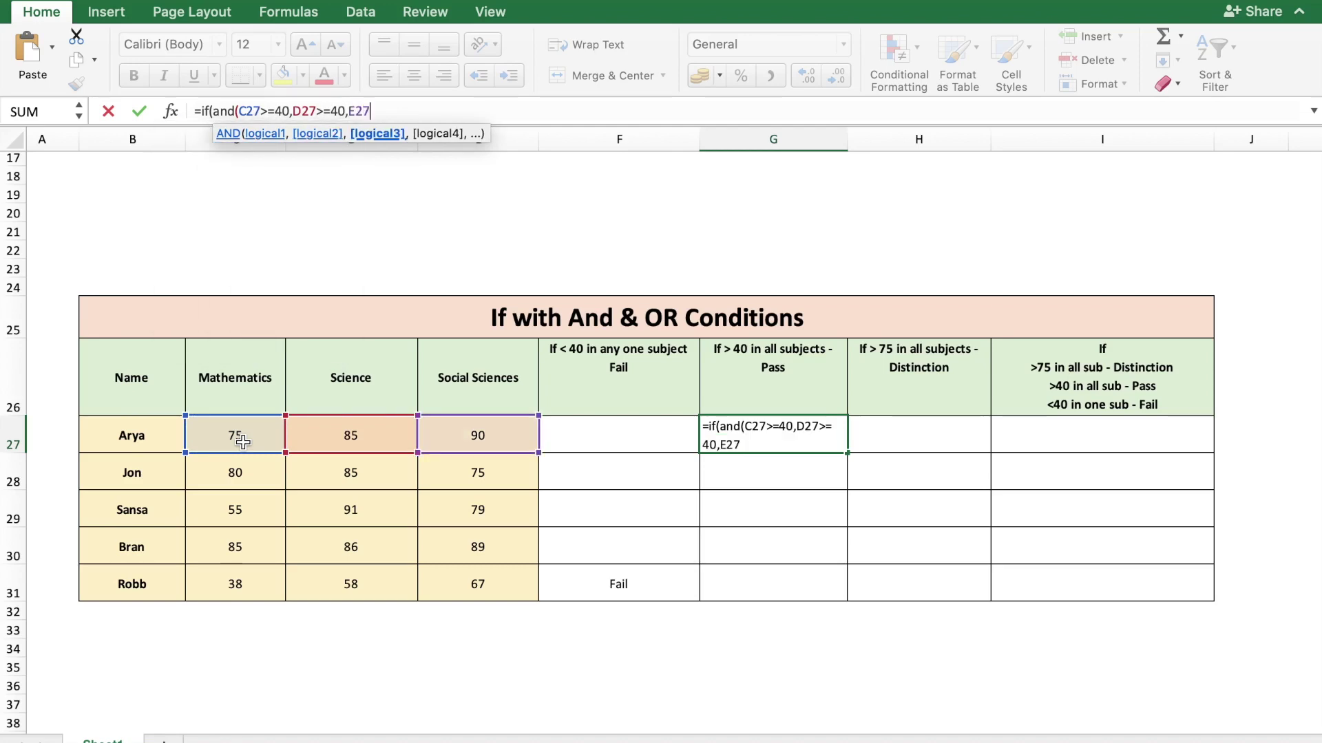
pyautogui.write('>=40)')
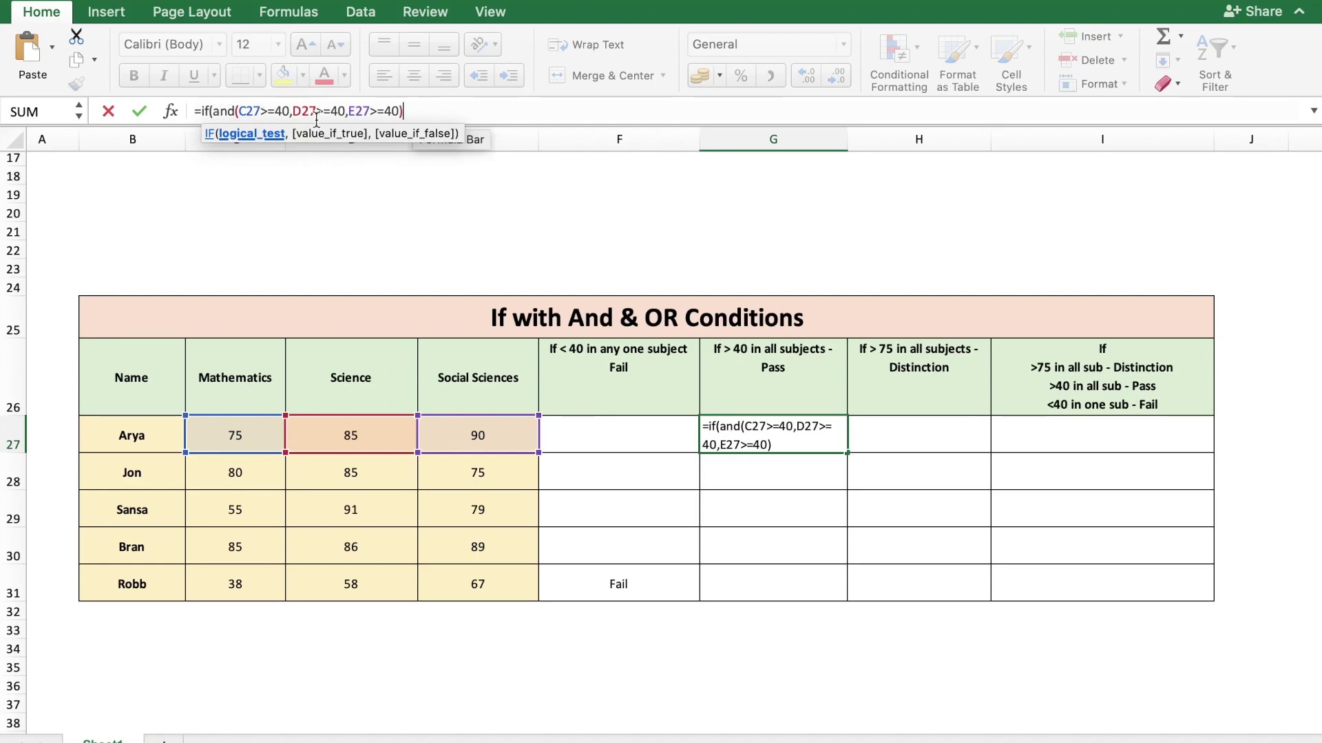
# Step: Complete G27's IF formula to return "Pass" when the AND test is true and empty text when it is false
pyautogui.write(',"Pas')
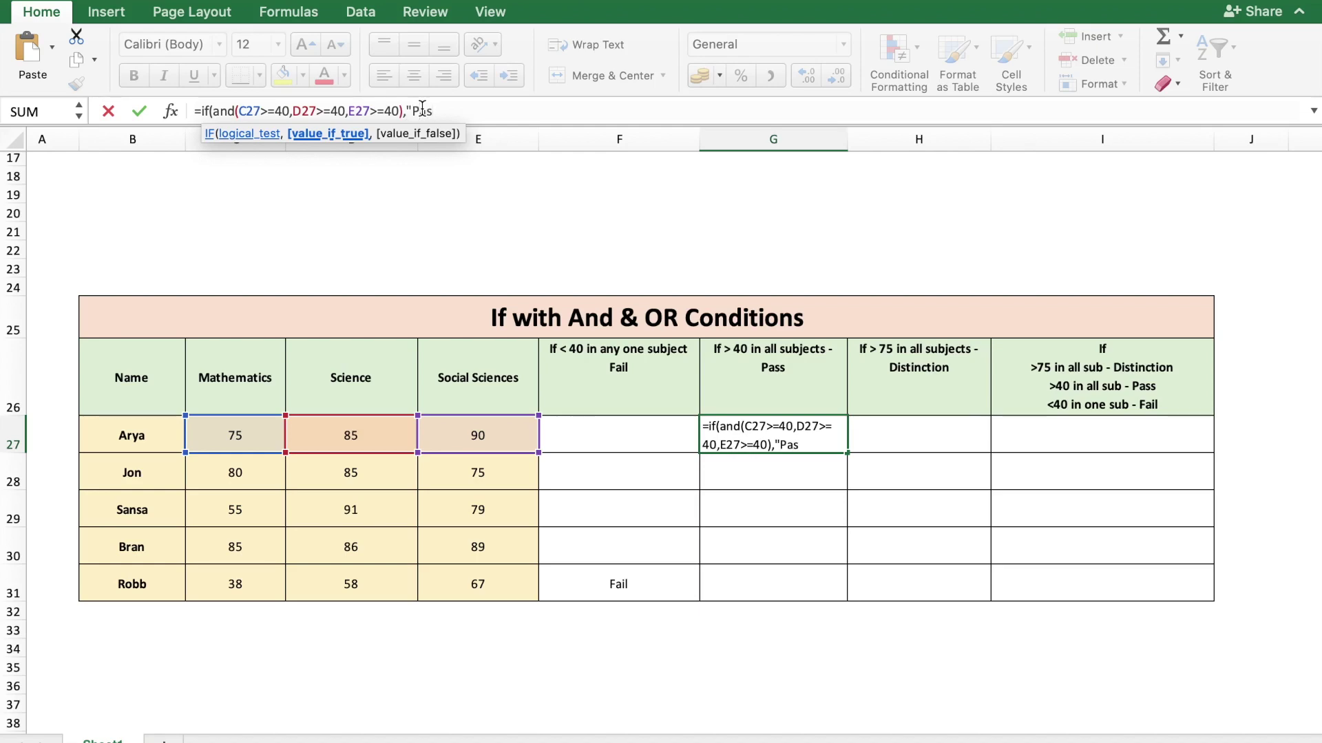
pyautogui.write('s",')
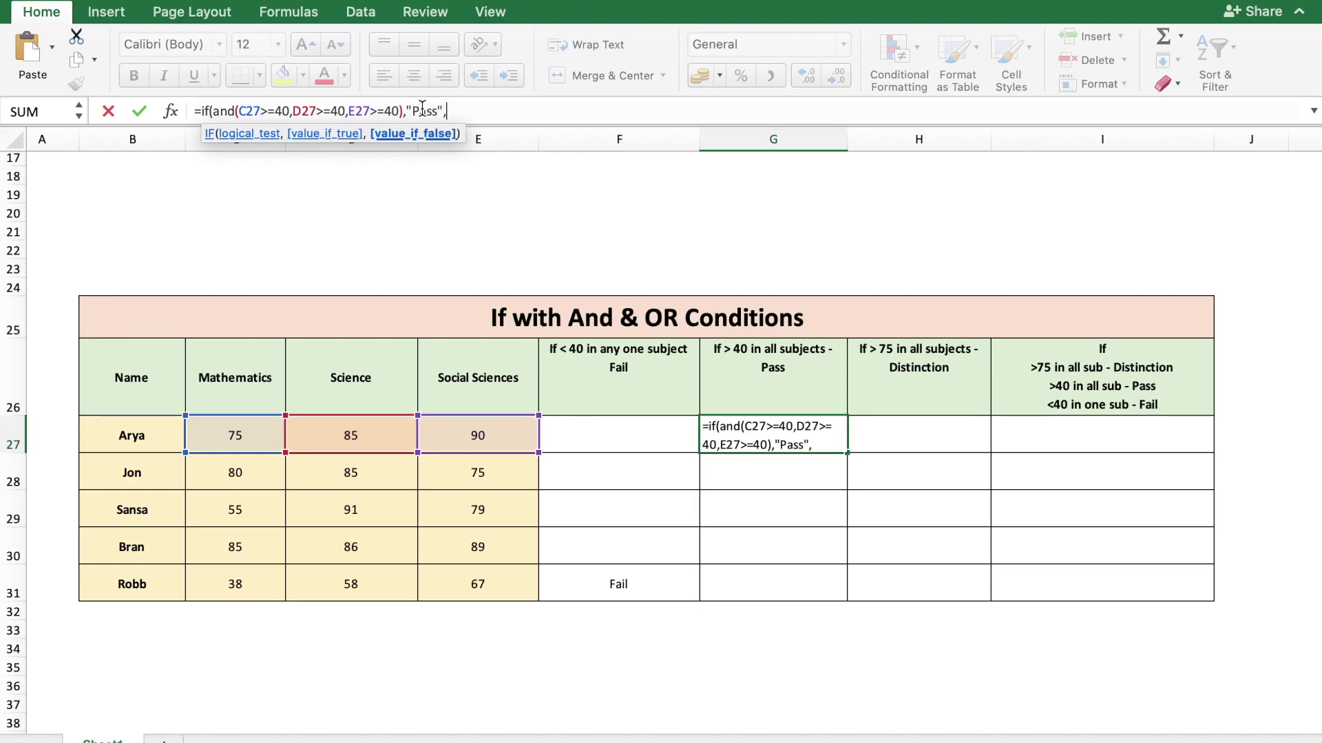
pyautogui.write('"")')
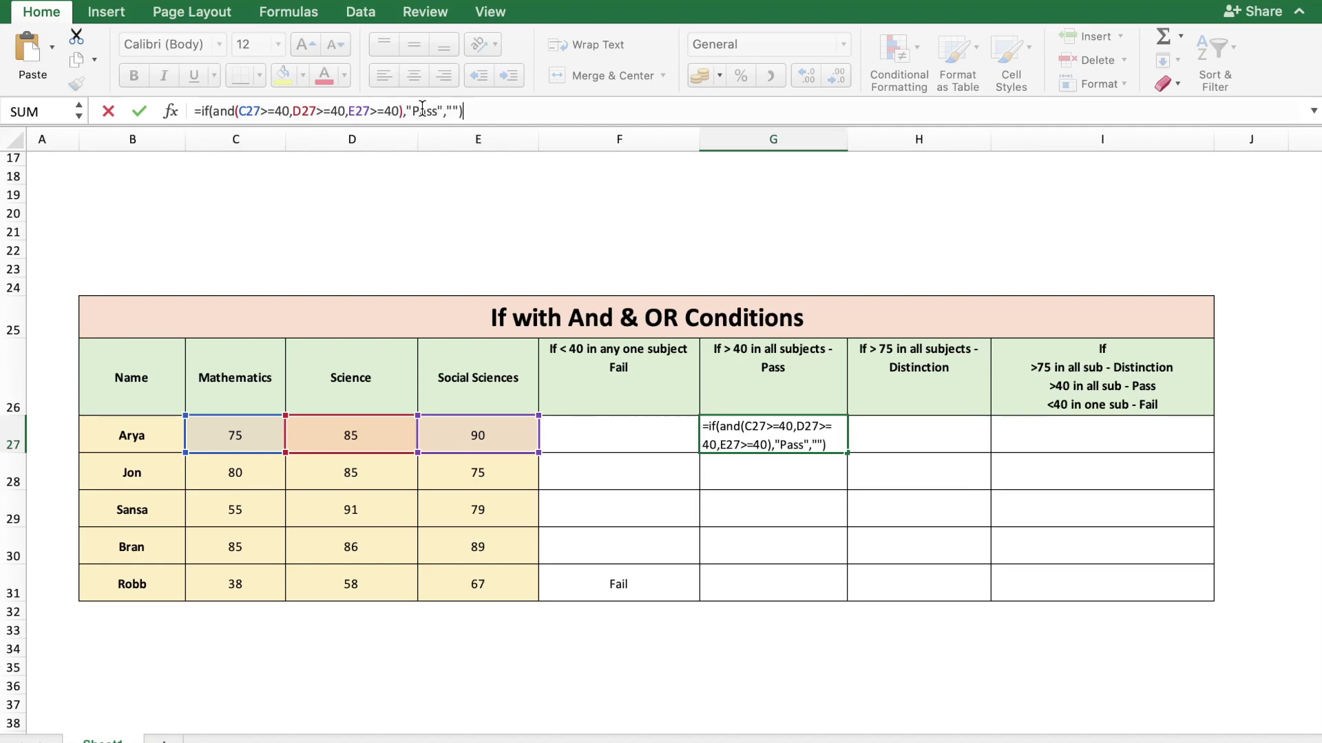
pyautogui.press('Return')
# Step: Fill the AND-based Pass formula from G27 down through G31
pyautogui.click(807, 429)
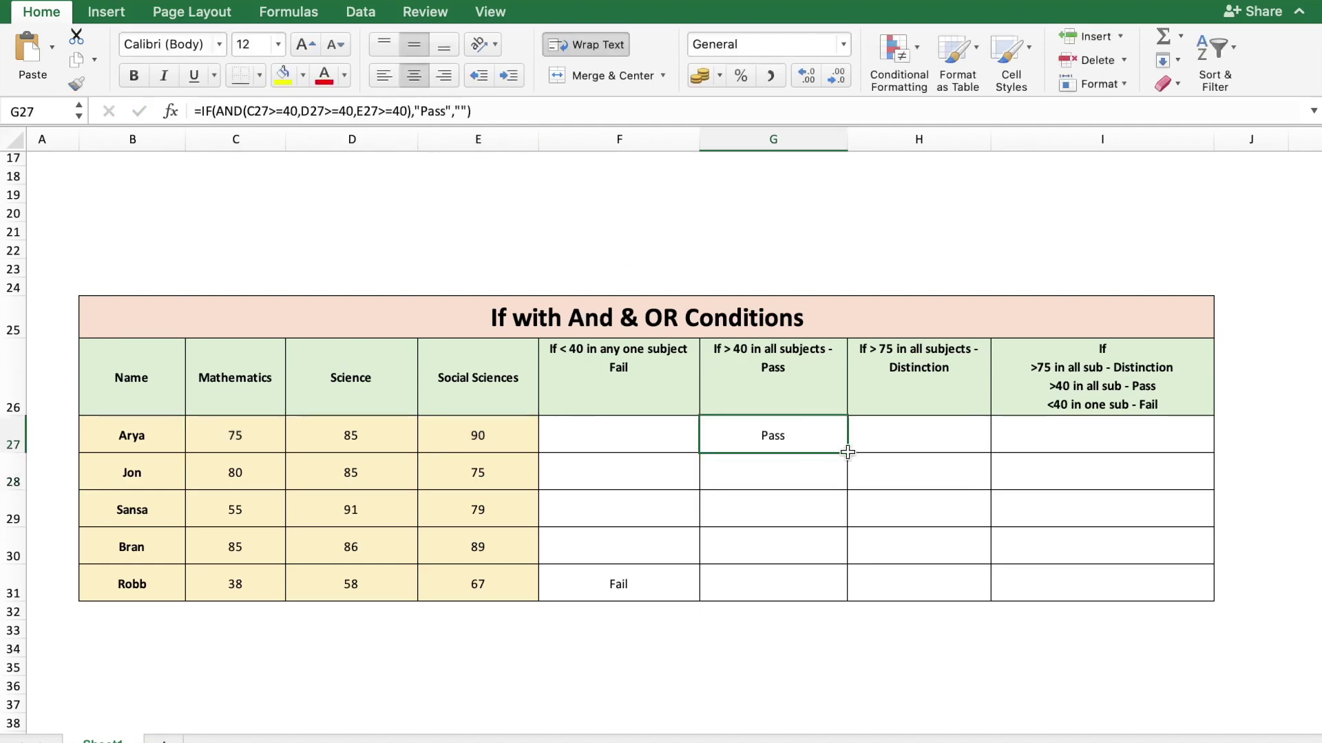
pyautogui.doubleClick(847, 452)
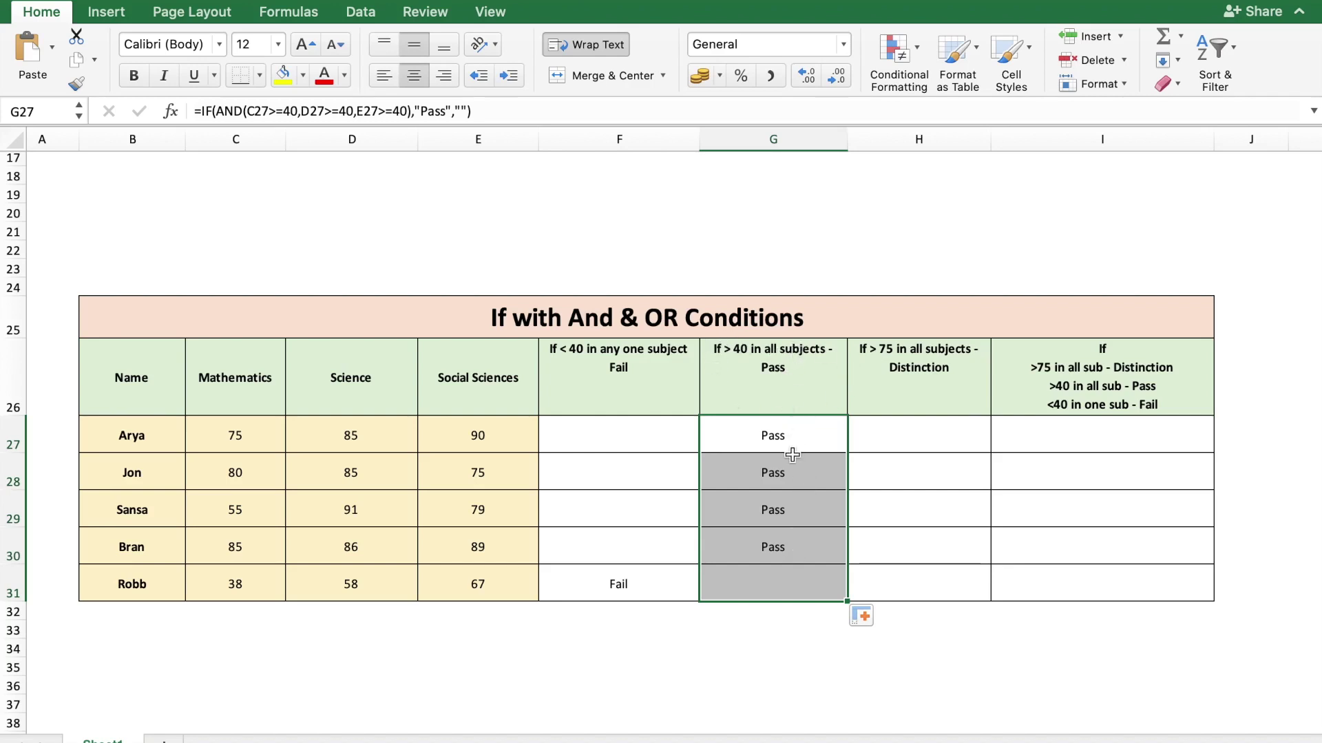
pyautogui.click(795, 434)
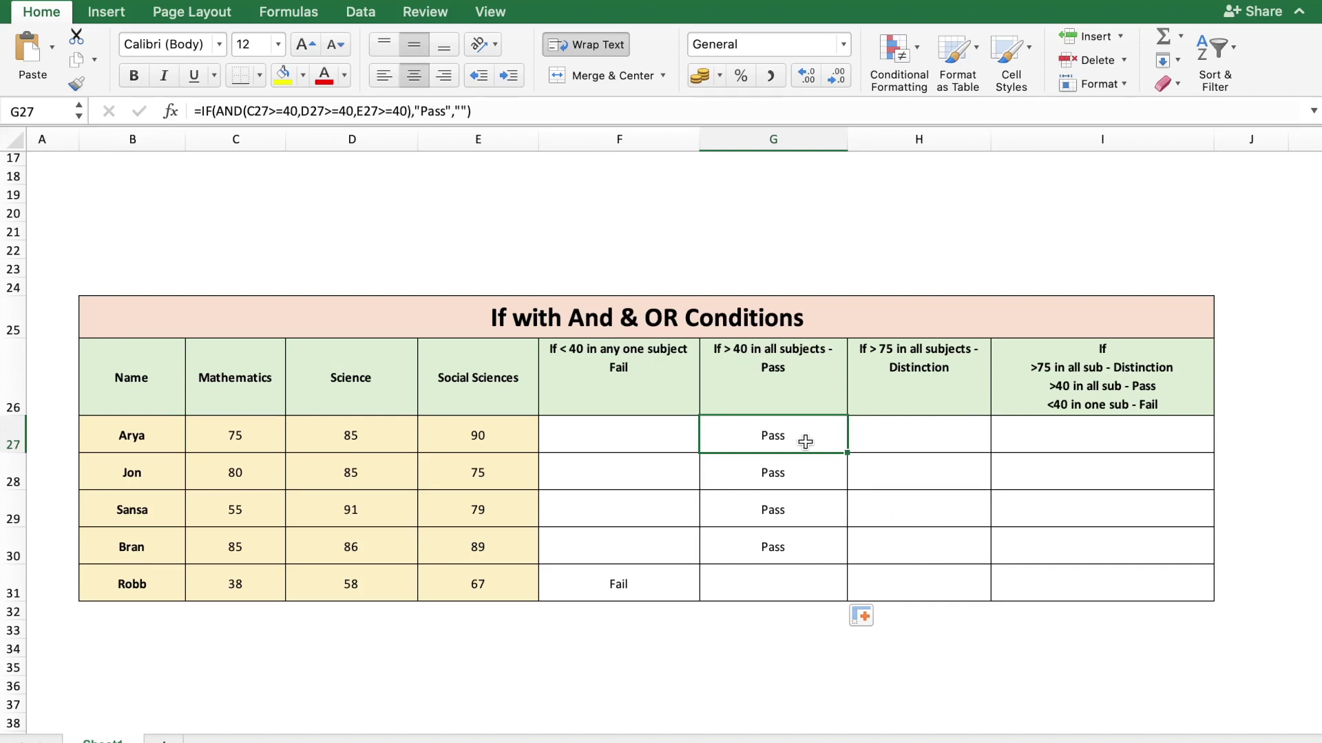
# Step: Copy the formula text from G27 and paste it unchanged into H27 in the Distinction column
pyautogui.moveTo(496, 112); pyautogui.dragTo(174, 117)
pyautogui.press('super+c')
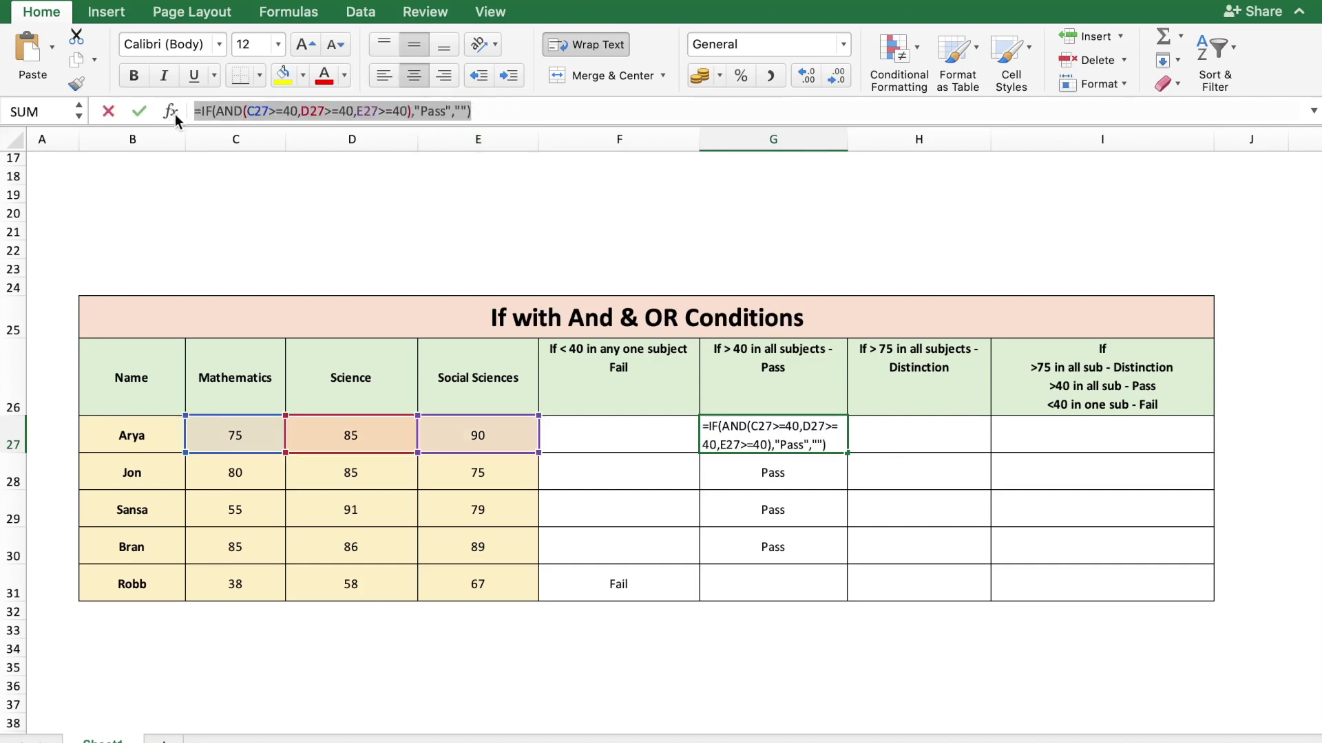
pyautogui.write('=')
pyautogui.click(900, 438)
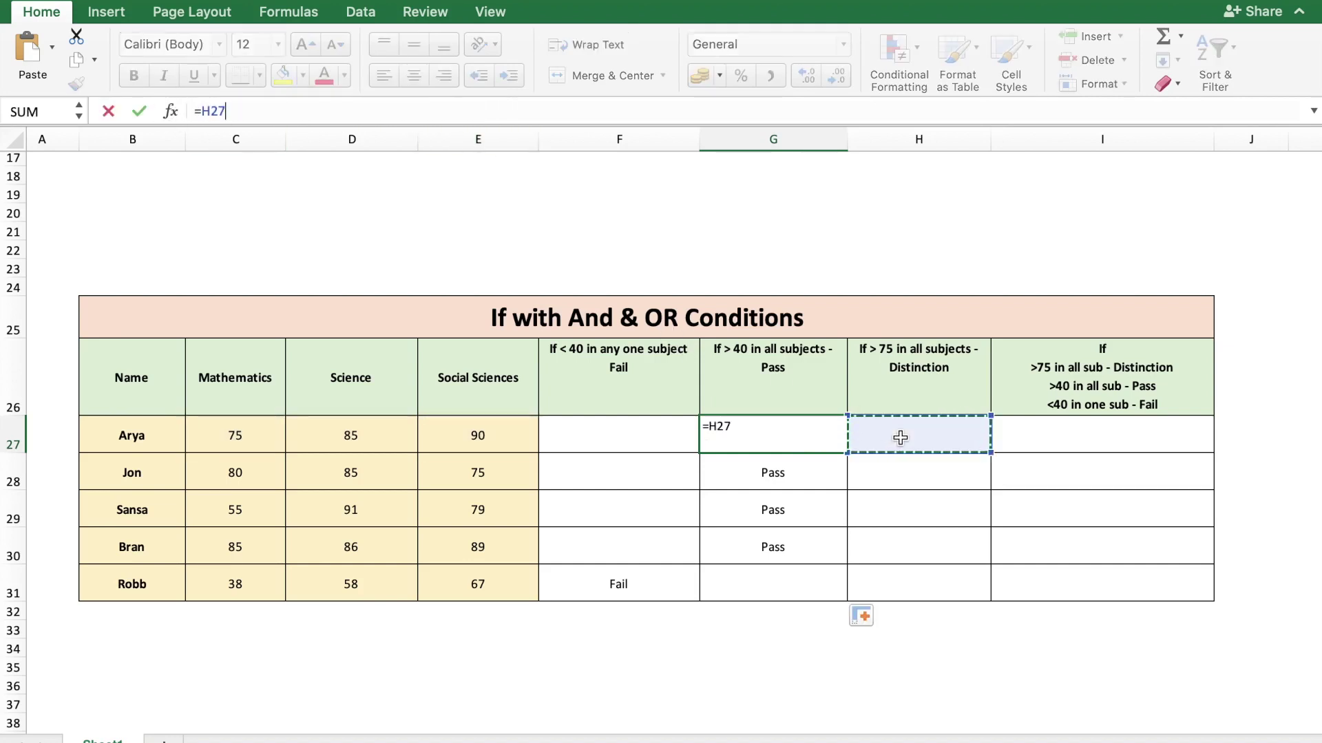
pyautogui.press('Escape')
pyautogui.click(901, 438)
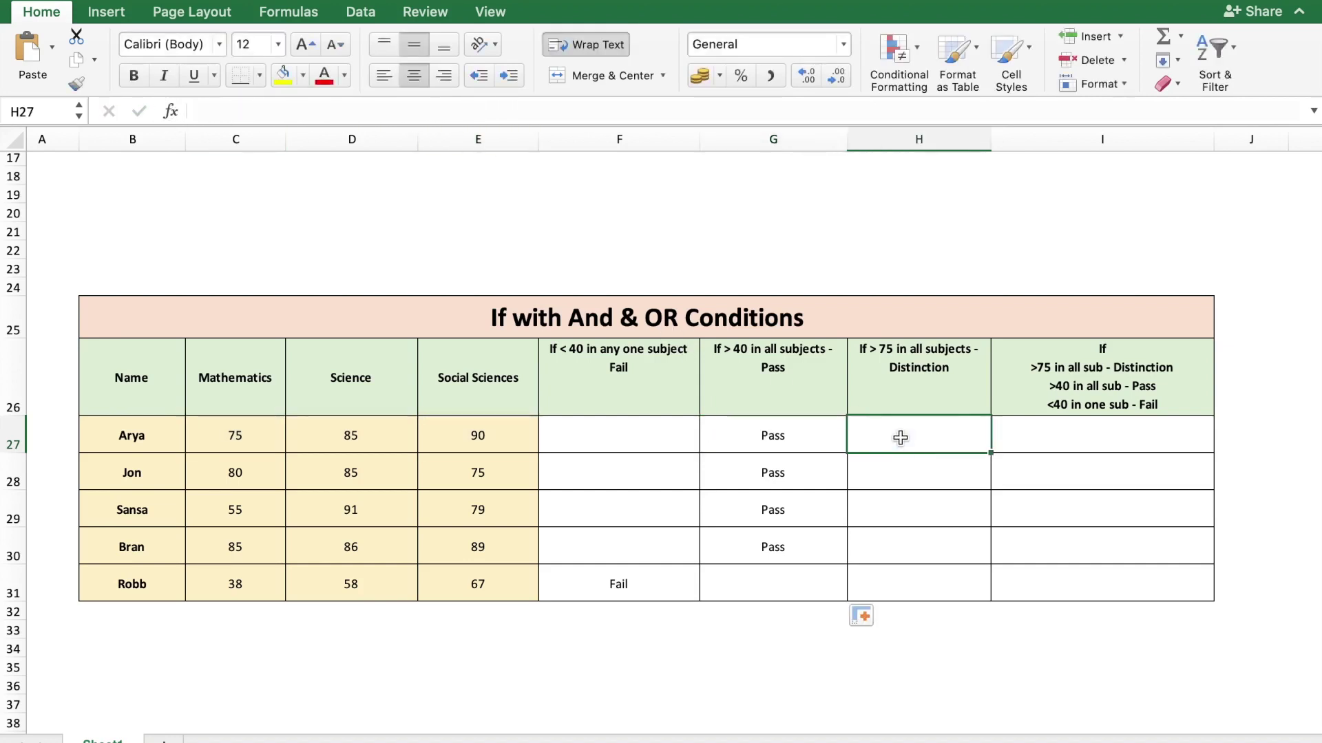
pyautogui.click(399, 111)
pyautogui.press('super+v')
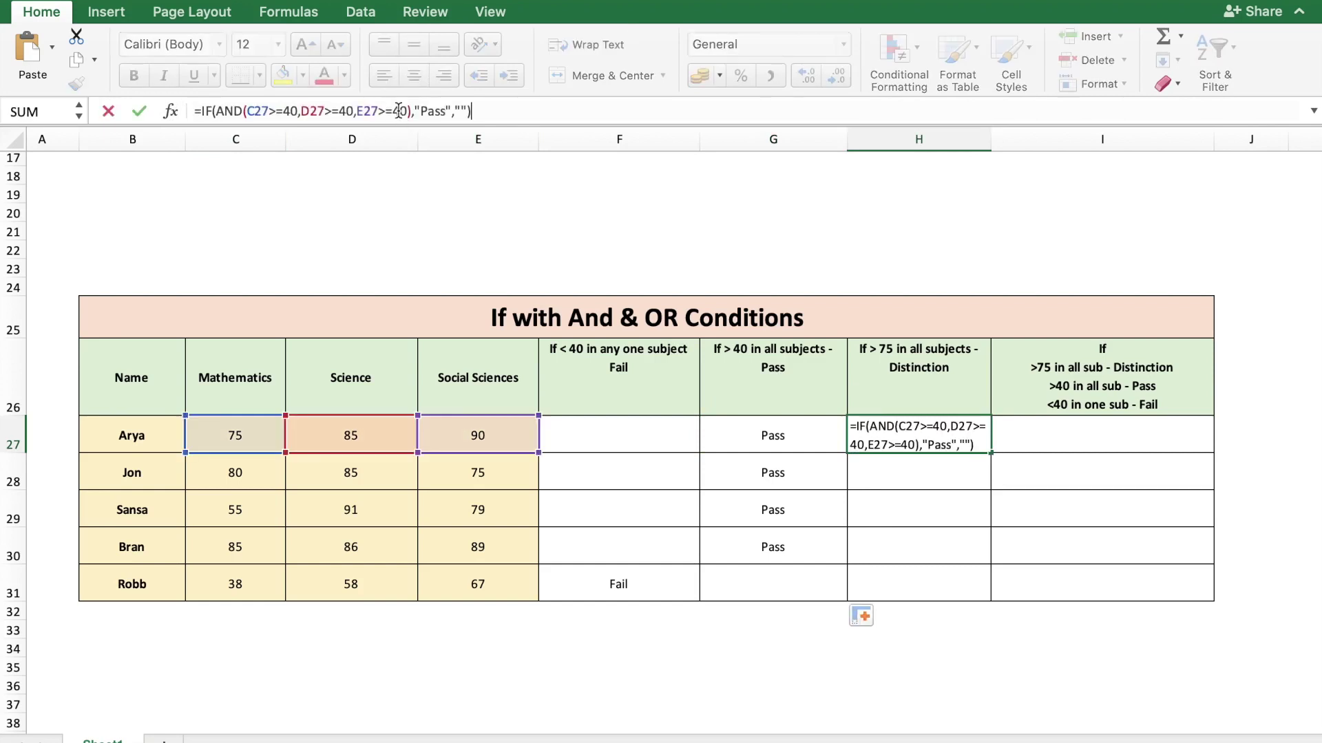
# Step: Change the threshold in all three AND conditions of H27's formula to 75
pyautogui.click(296, 112)
pyautogui.press('BackSpace')
pyautogui.press('BackSpace')
pyautogui.write('75')
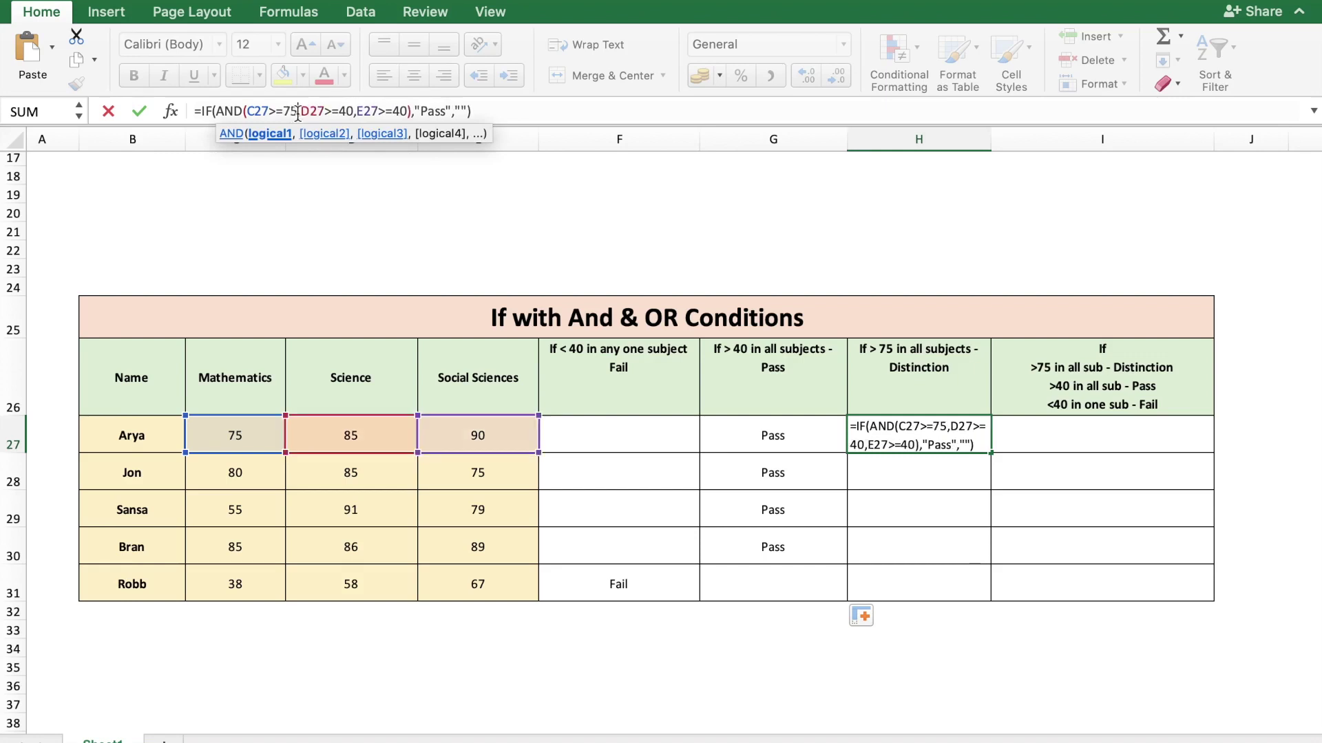
pyautogui.click(350, 112)
pyautogui.press('BackSpace')
pyautogui.press('BackSpace')
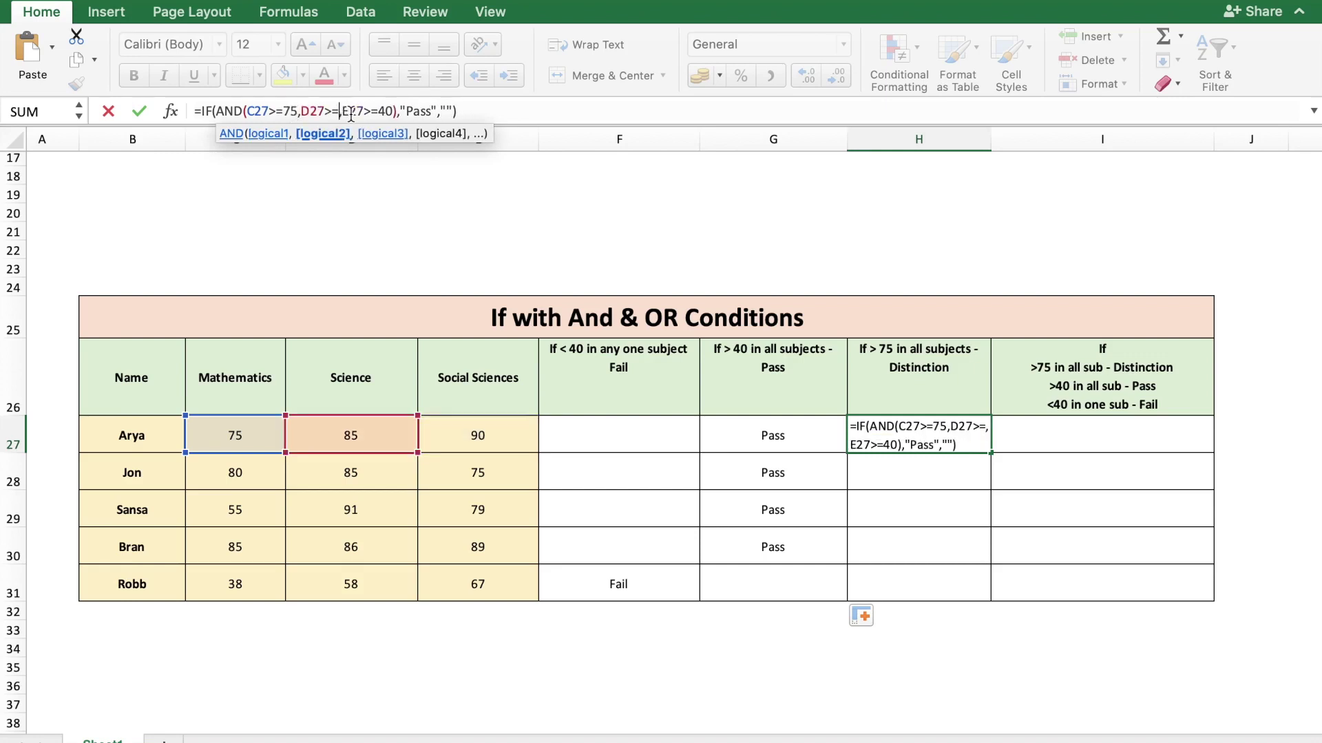
pyautogui.write('75')
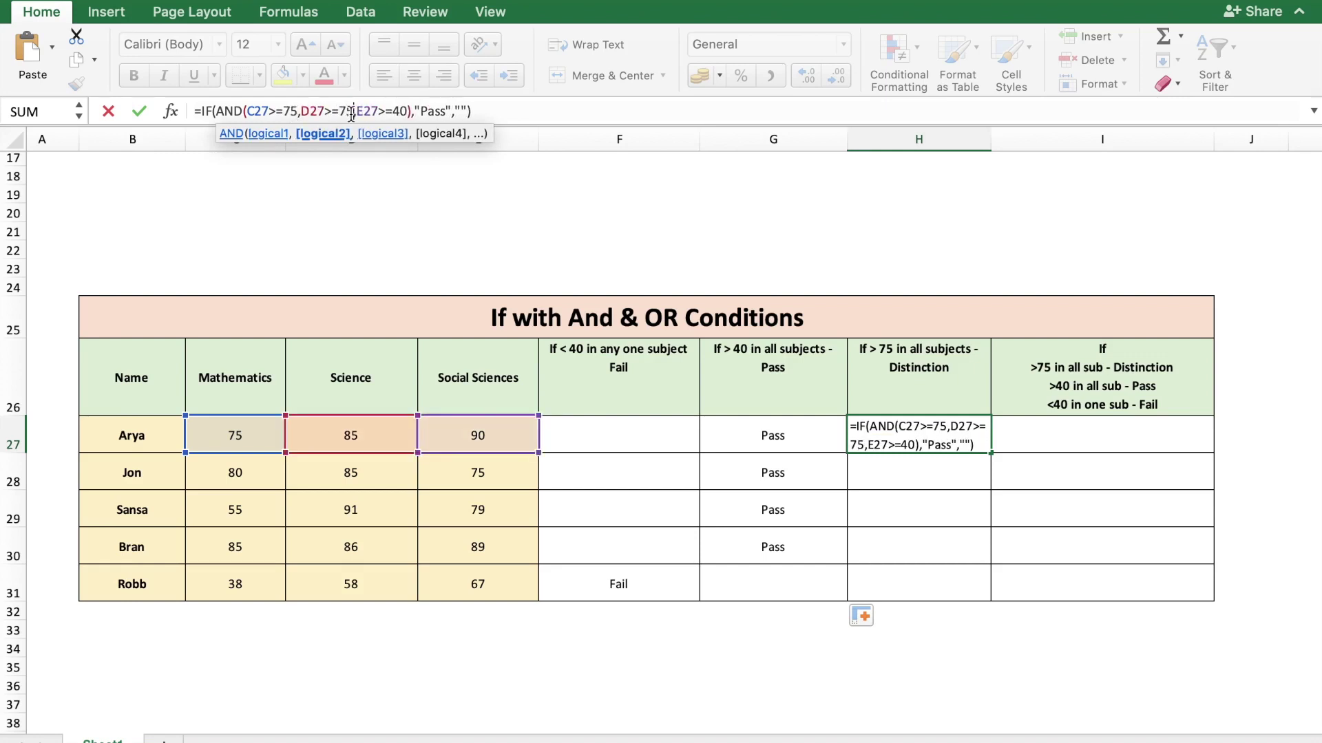
pyautogui.click(408, 112)
pyautogui.press('BackSpace')
pyautogui.press('BackSpace')
pyautogui.write('75')
# Step: Replace the value returned when H27's AND test is true with "Distinction" and enter the formula
pyautogui.moveTo(446, 112); pyautogui.dragTo(422, 112)
pyautogui.write('Distinctin')
pyautogui.press('BackSpace')
pyautogui.write('on')
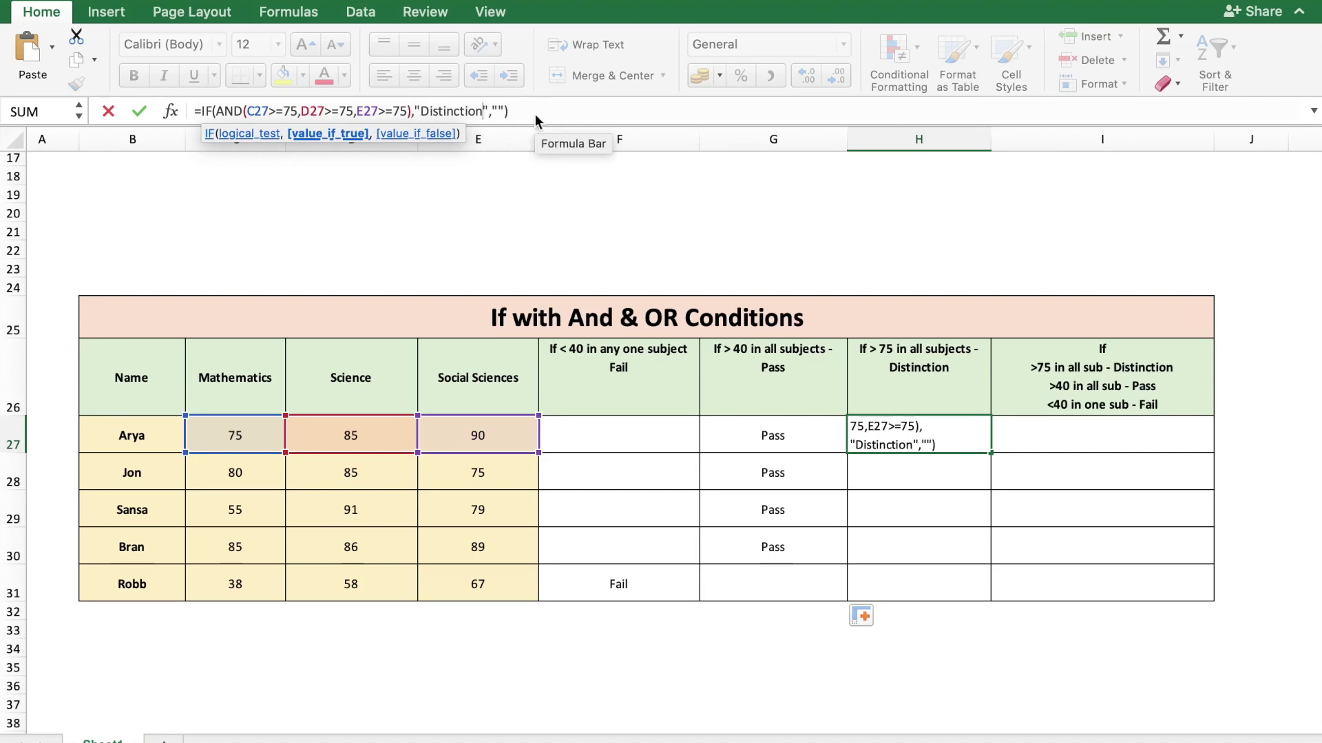
pyautogui.press('Return')
# Step: Fill the Distinction formula from H27 down through H31
pyautogui.click(948, 444)
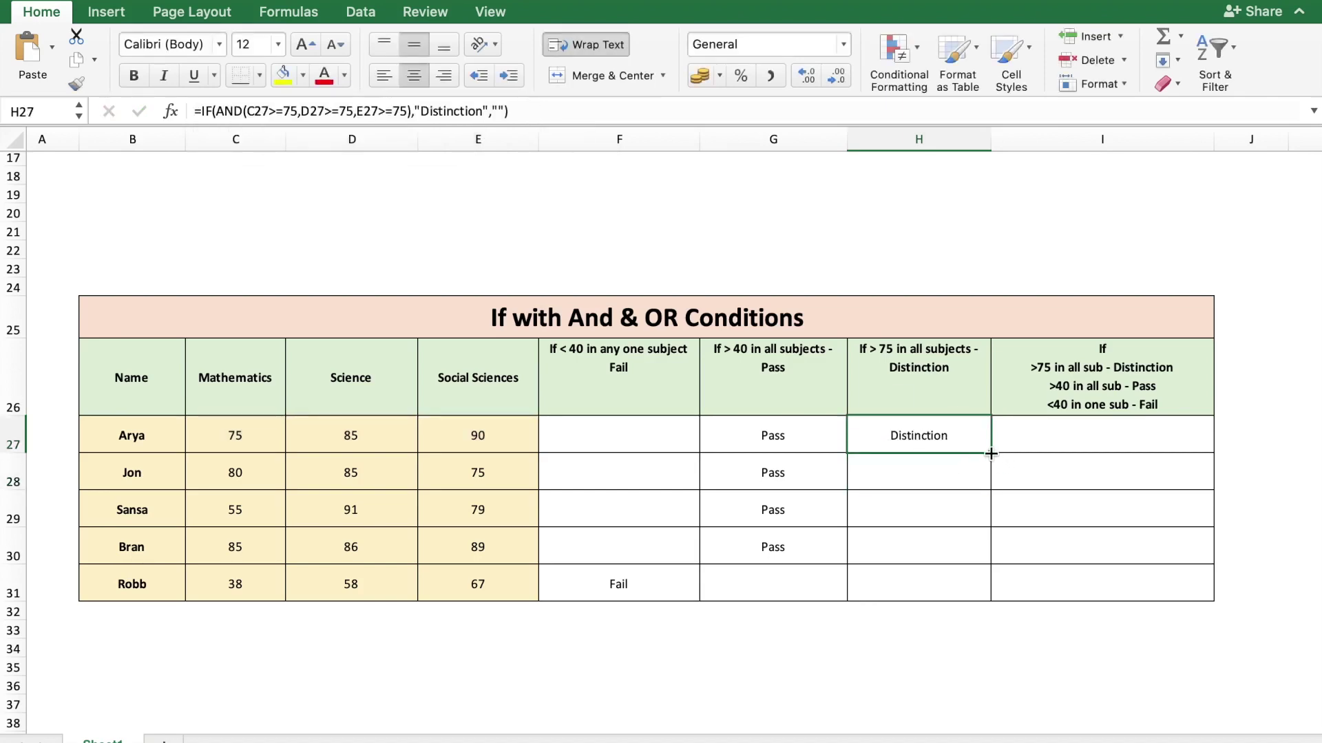
pyautogui.moveTo(990, 453); pyautogui.dragTo(990, 596)
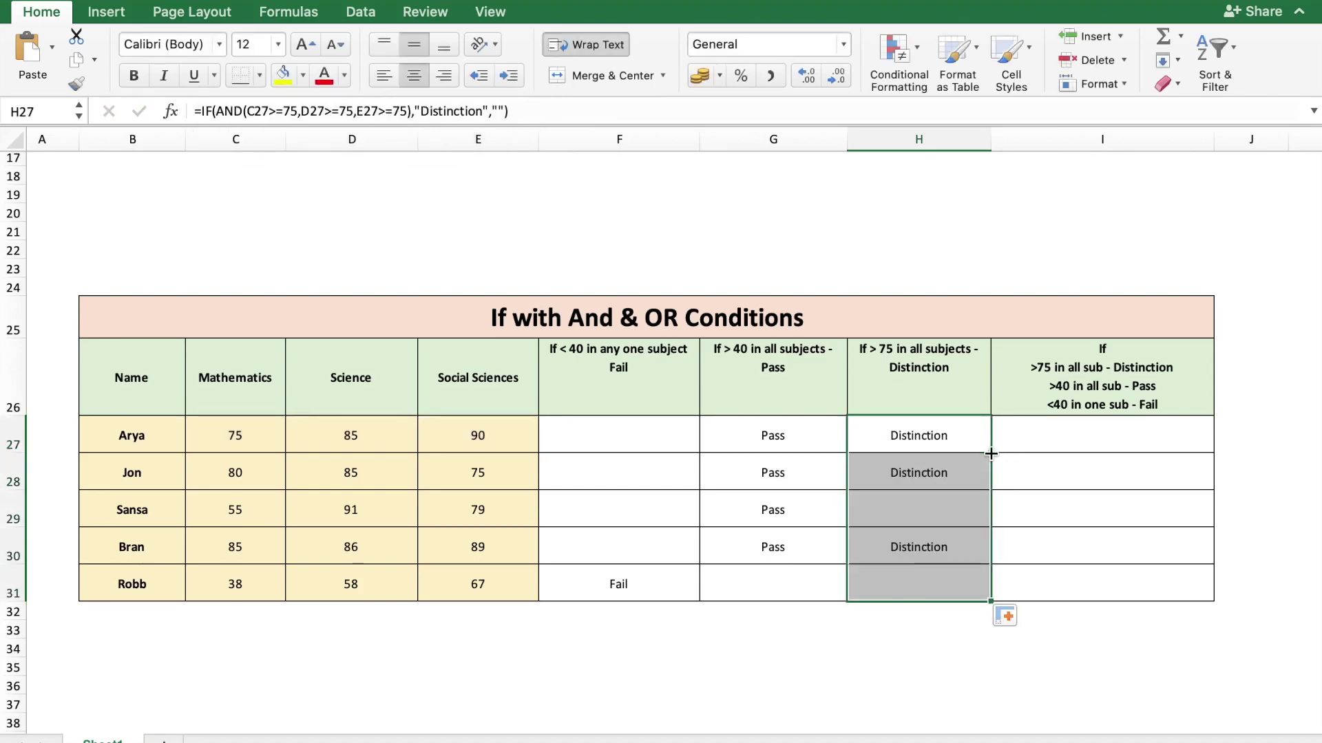
pyautogui.click(874, 634)
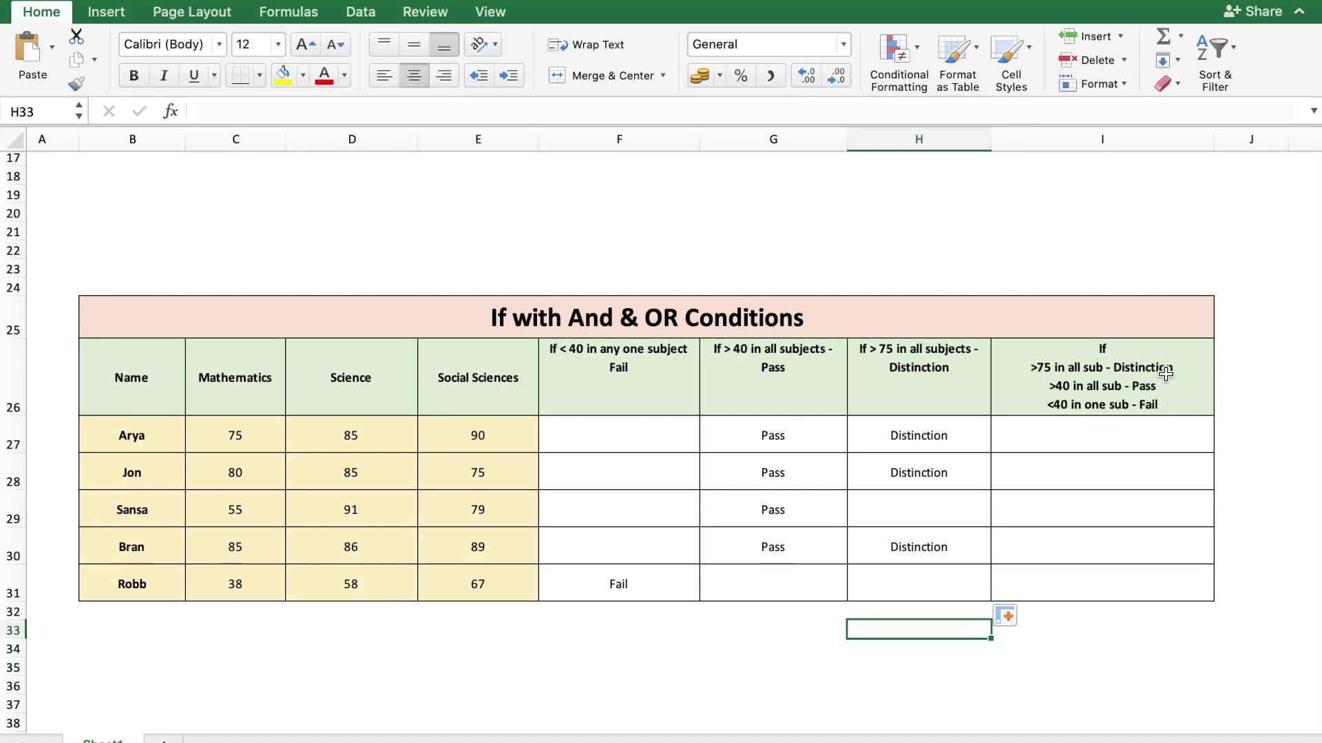
# Step: Start an IF formula in I27 with an AND test that C27, D27 and E27 are each >=75
pyautogui.click(1054, 444)
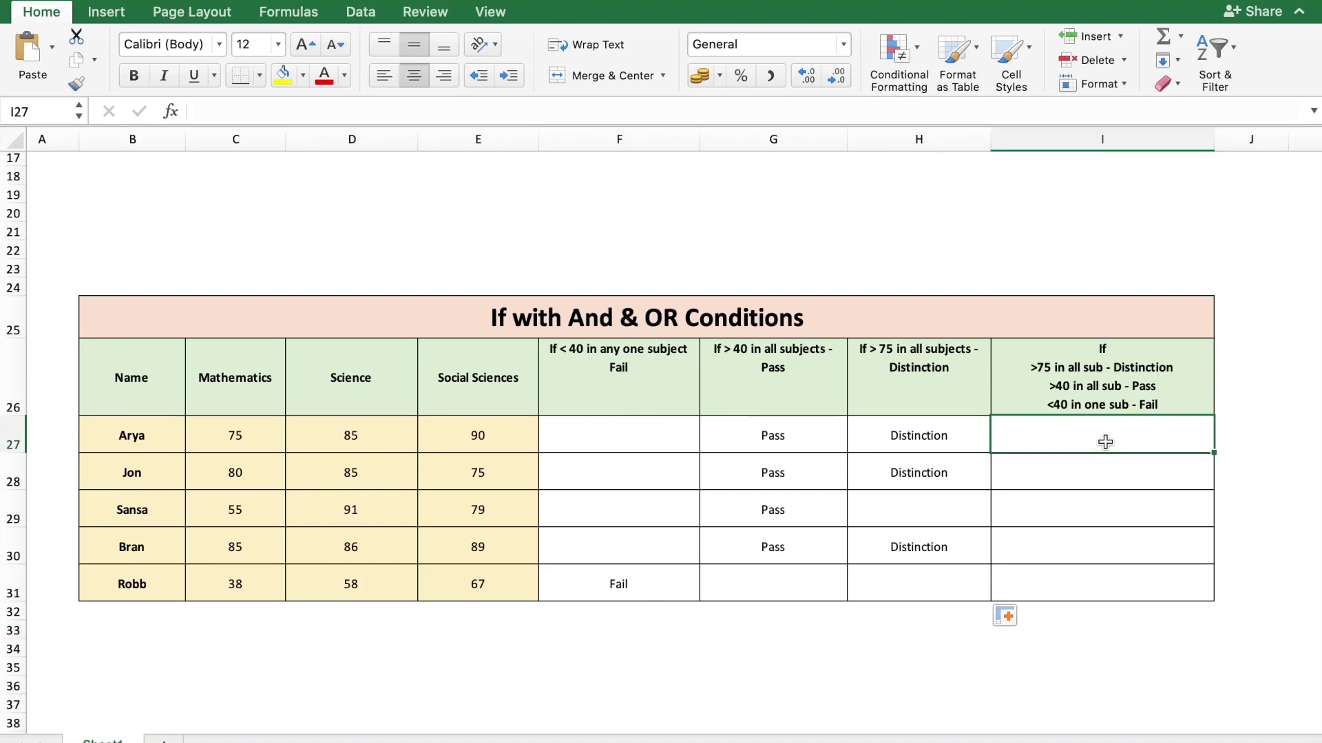
pyautogui.write('=')
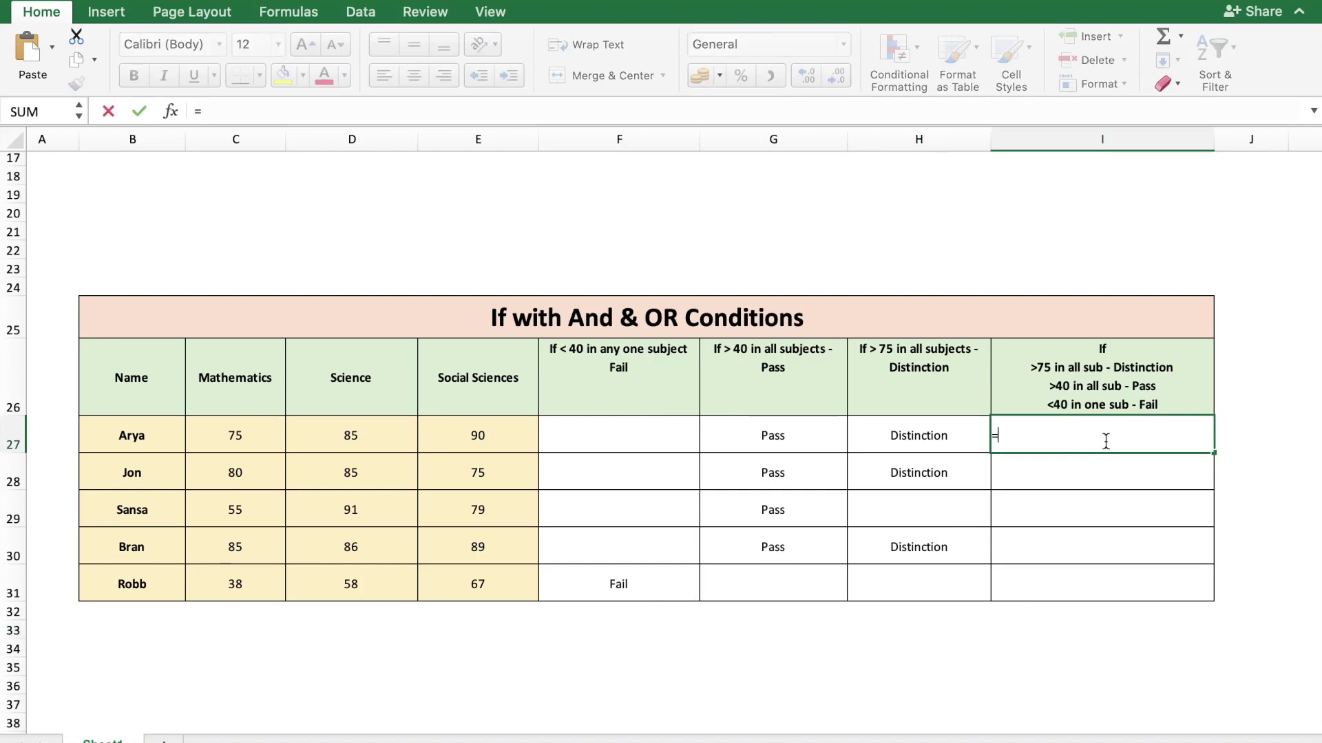
pyautogui.write('if(')
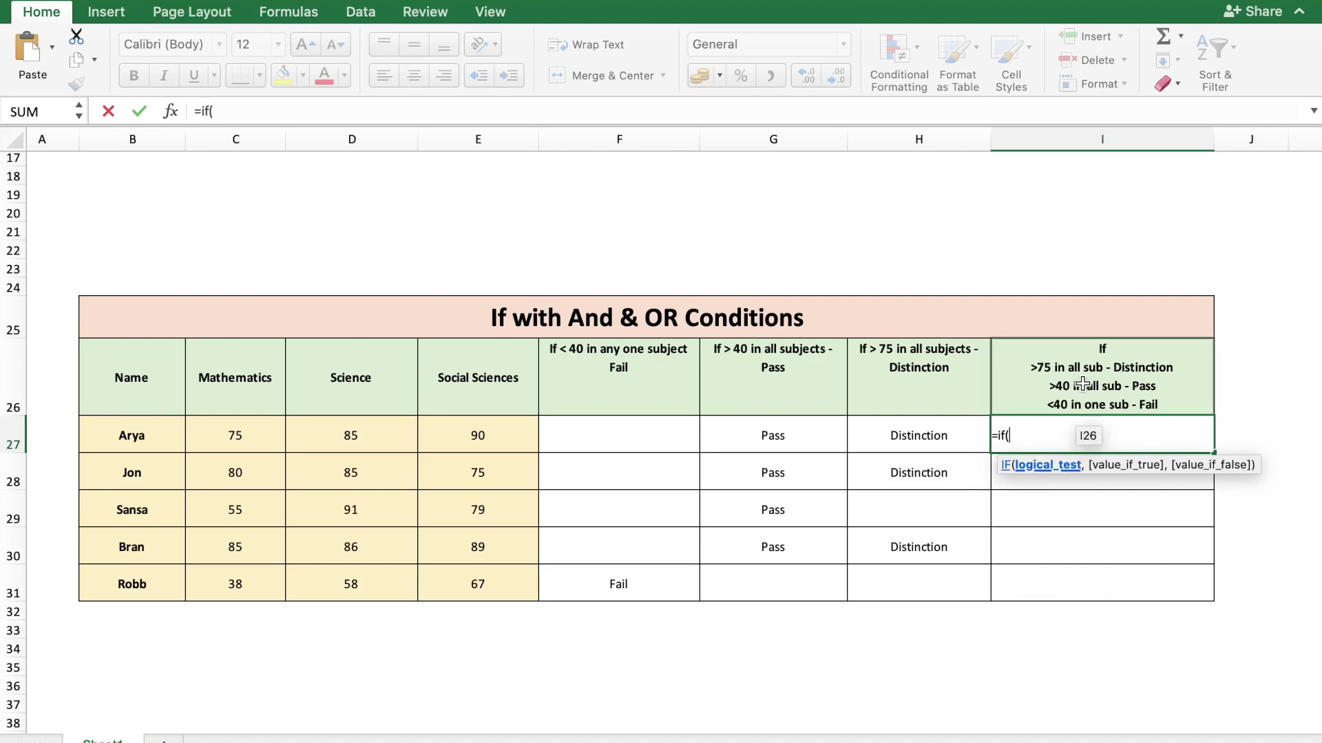
pyautogui.write('a')
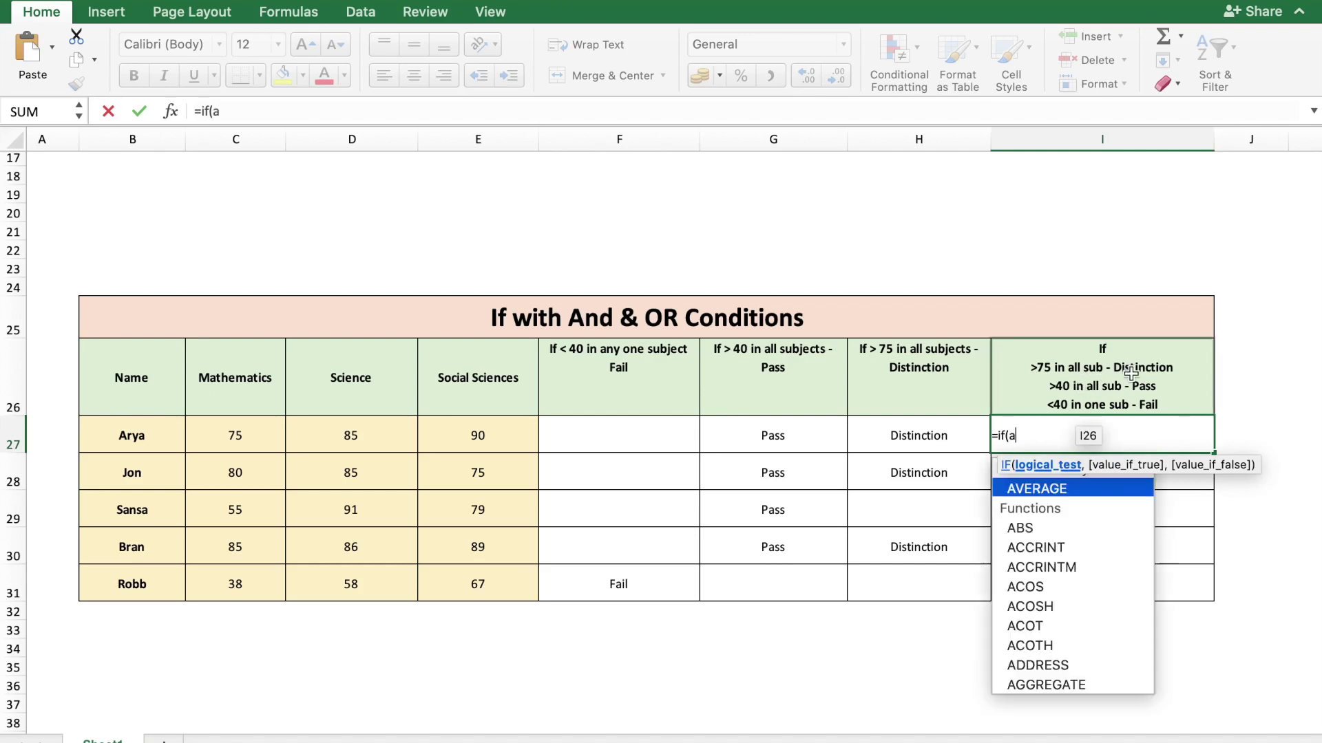
pyautogui.write('nd(')
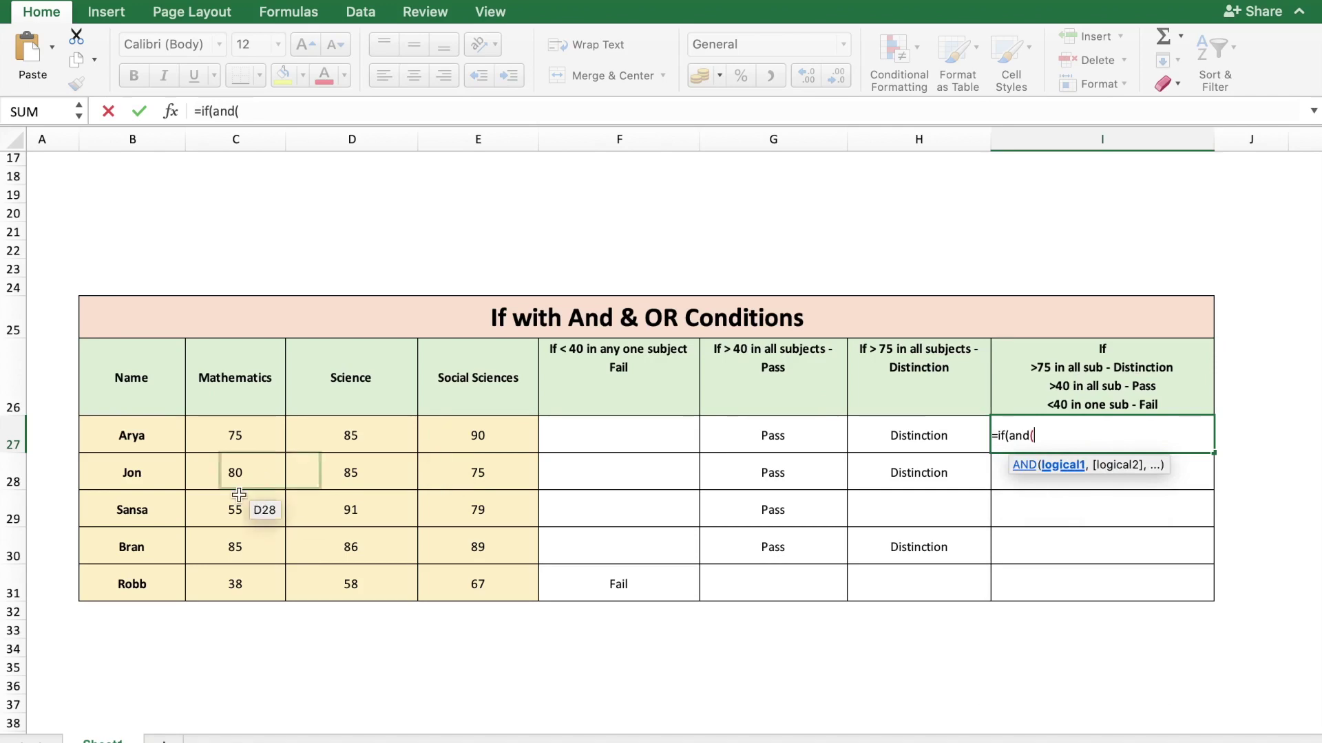
pyautogui.click(228, 443)
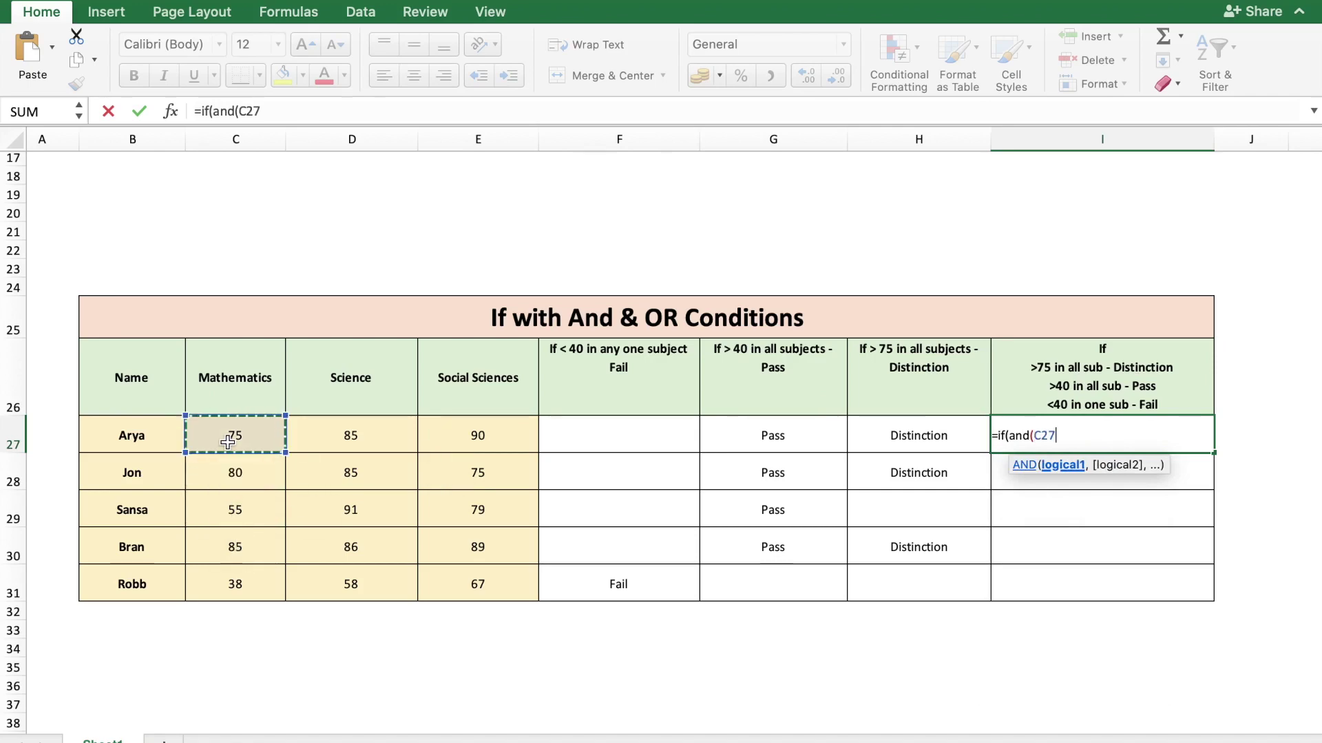
pyautogui.write('>=75,')
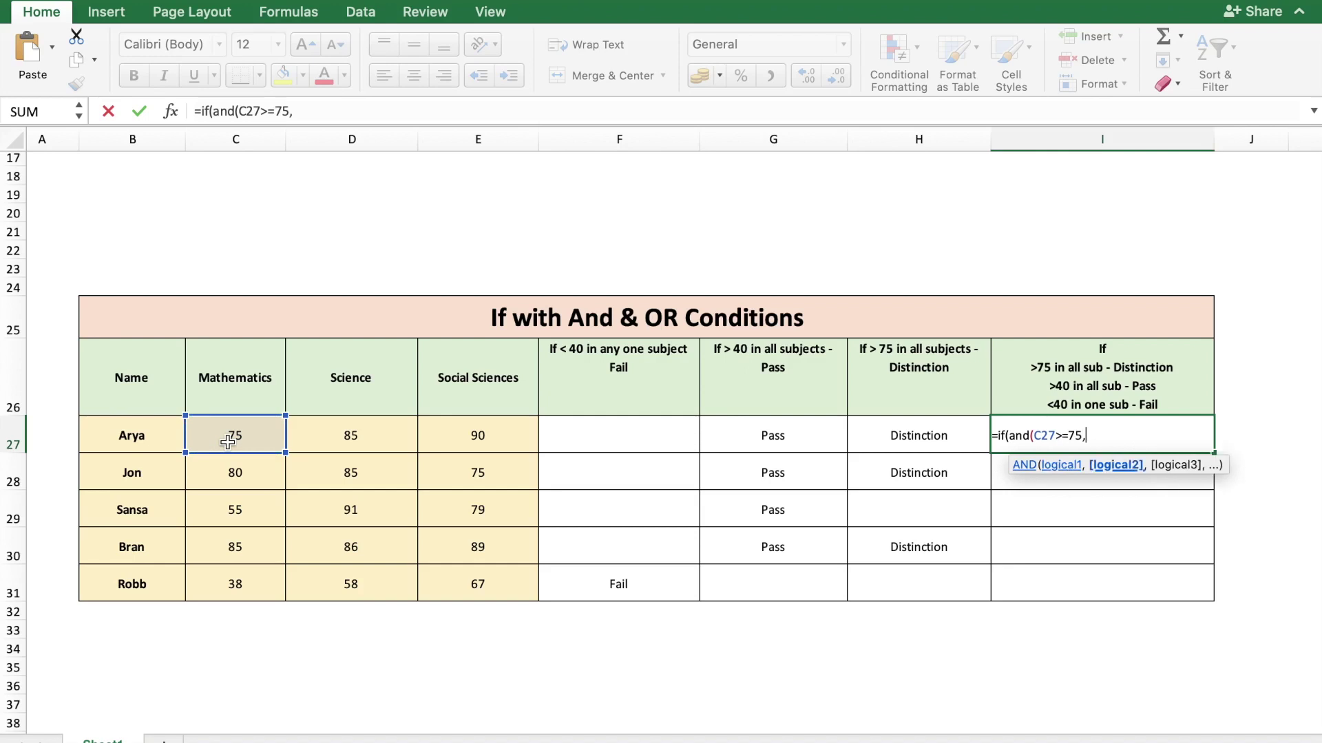
pyautogui.write('D27')
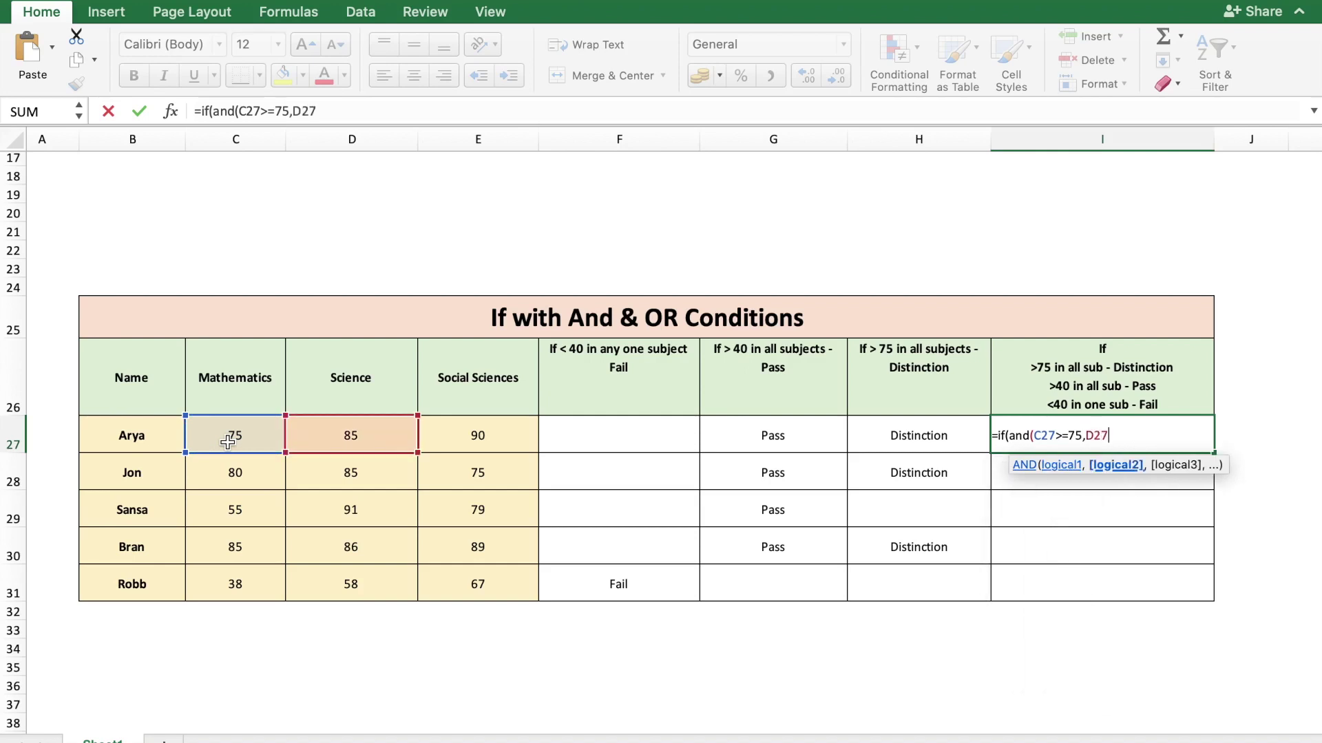
pyautogui.write('>')
pyautogui.write('=75')
pyautogui.write(',')
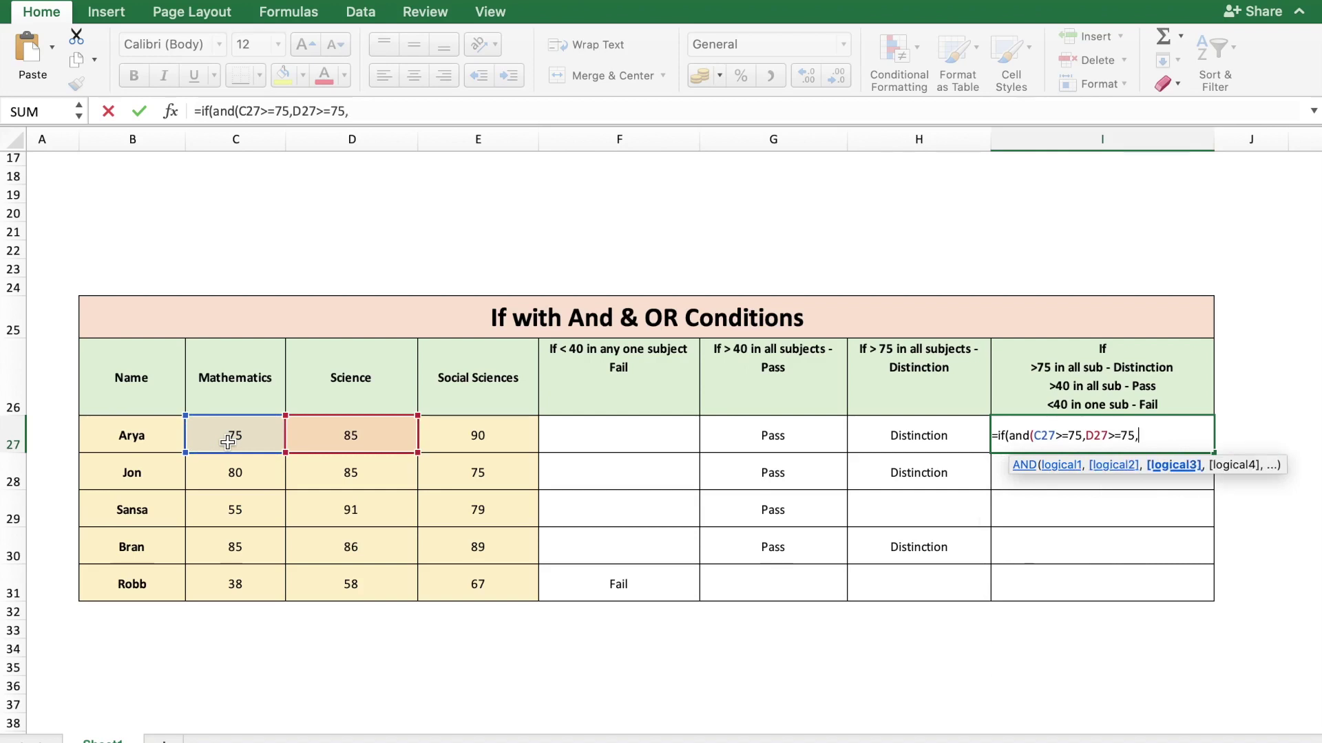
pyautogui.write('E27>=75')
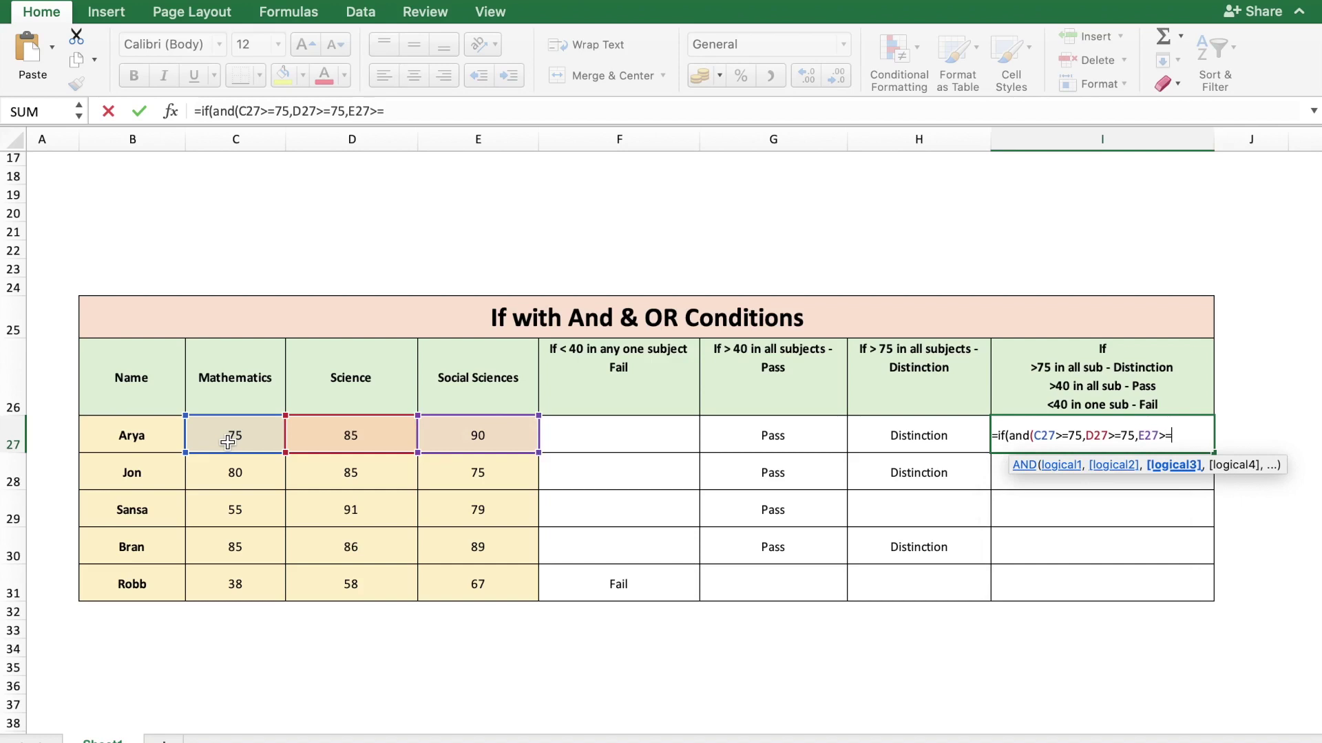
pyautogui.write(')')
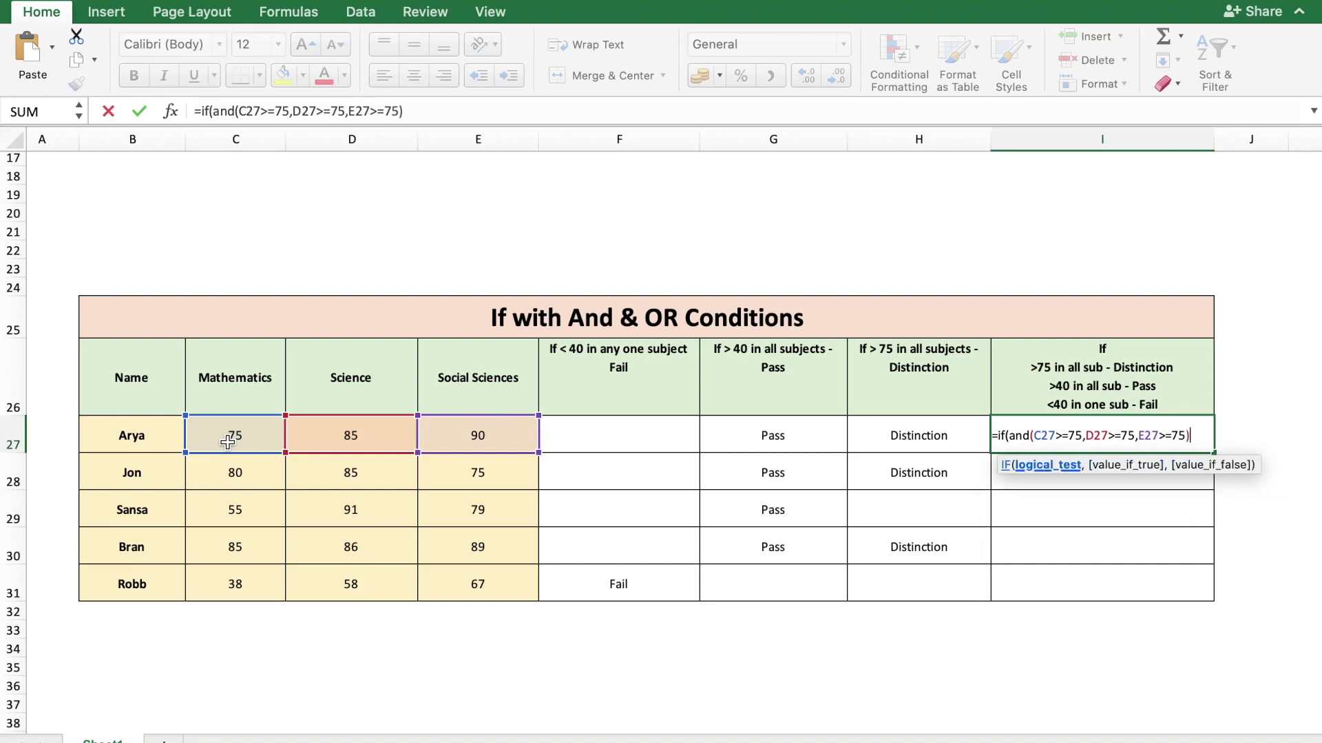
# Step: Add "Distinction" as the value I27's formula returns when the AND test is true
pyautogui.click(415, 112)
pyautogui.write(',"Distinction')
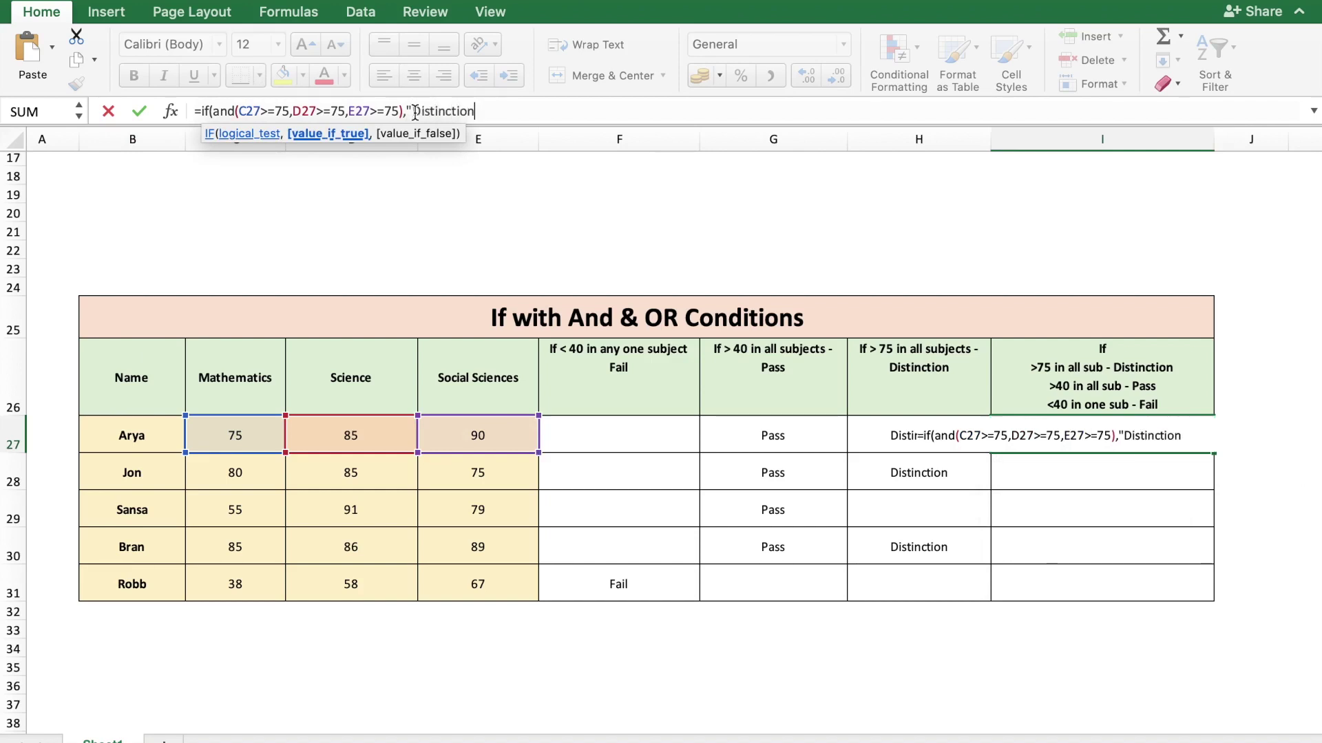
pyautogui.write('"')
pyautogui.write(',')
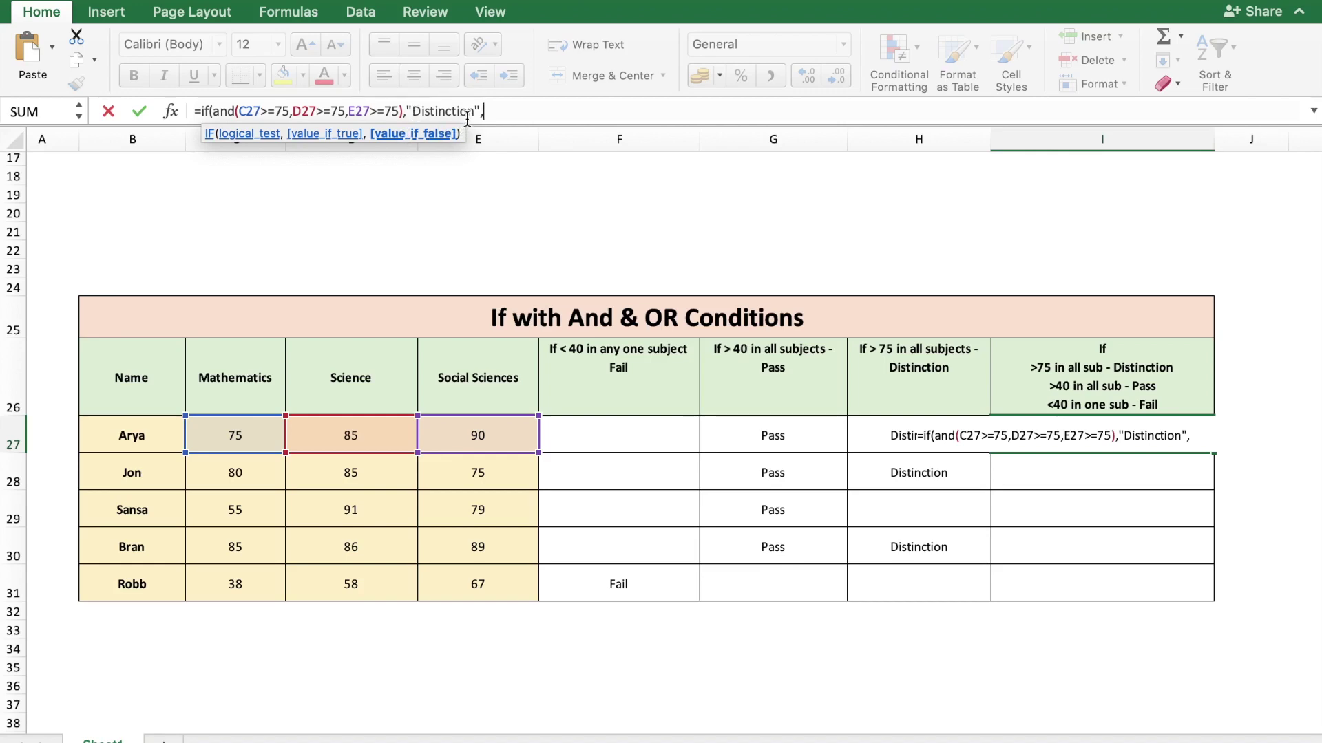
# Step: Nest a bracketed second IF as I27's value-if-false, with an AND test that C27, D27 and E27 are each >=40
pyautogui.write('(if')
pyautogui.press('Tab')
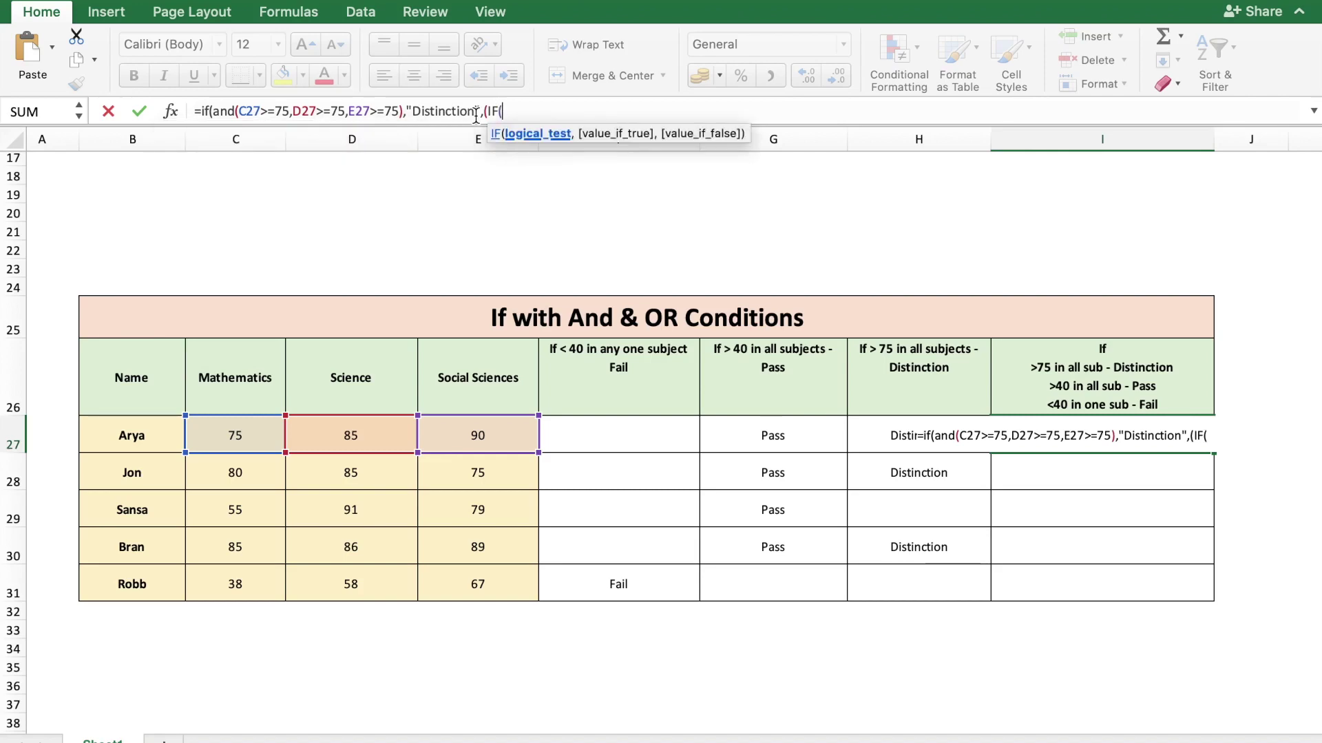
pyautogui.write('and')
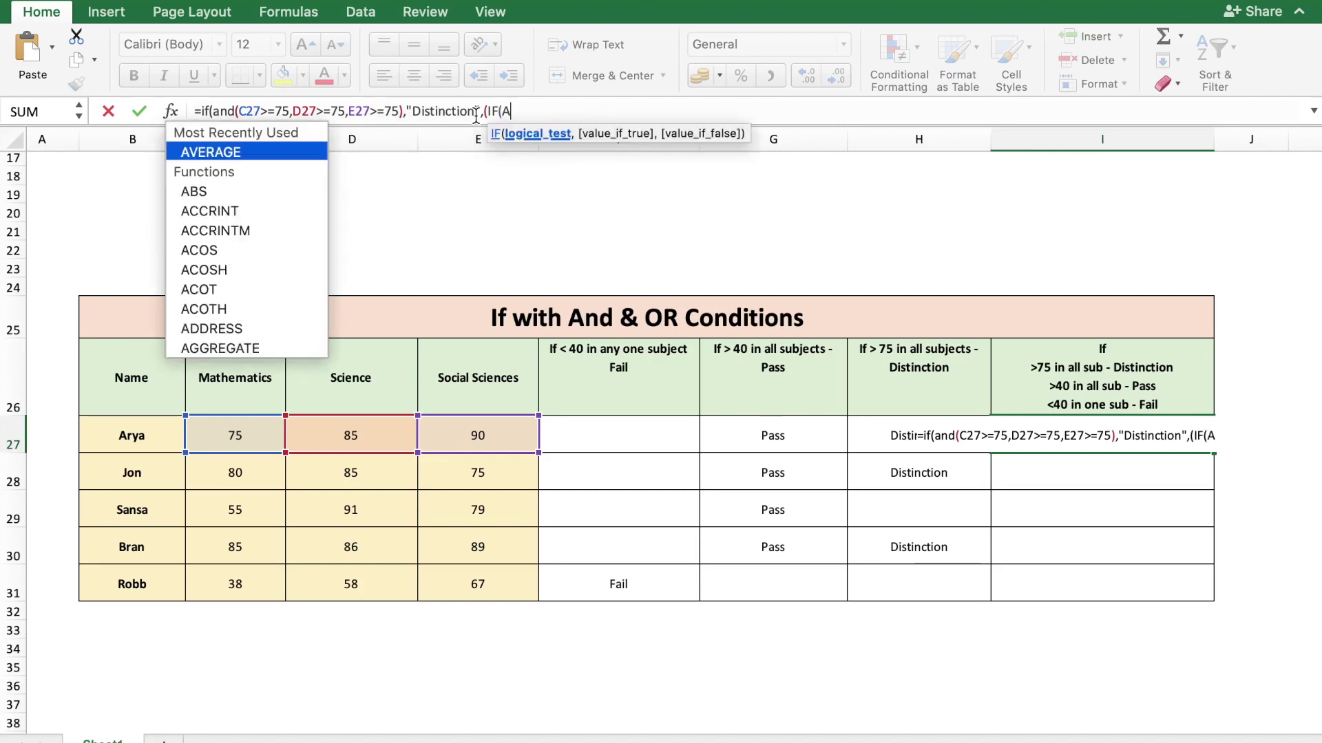
pyautogui.press('Tab')
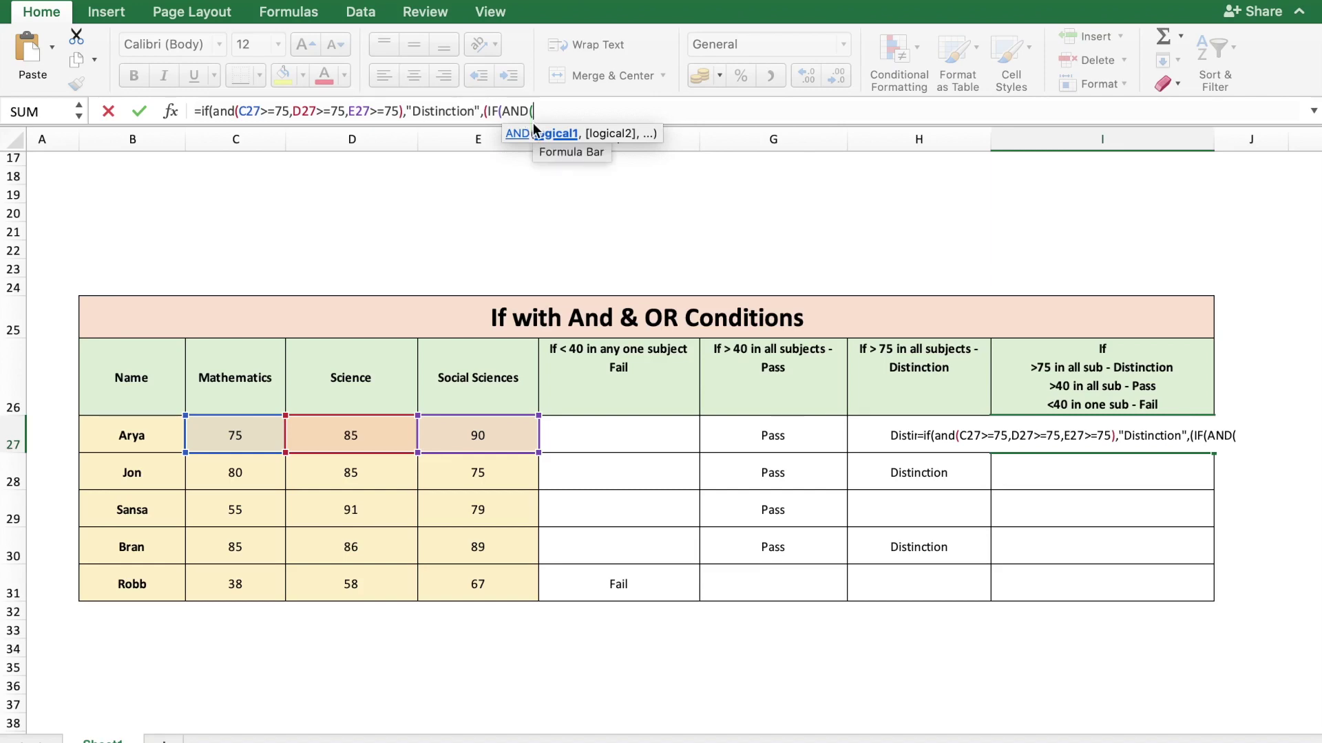
pyautogui.write('C27')
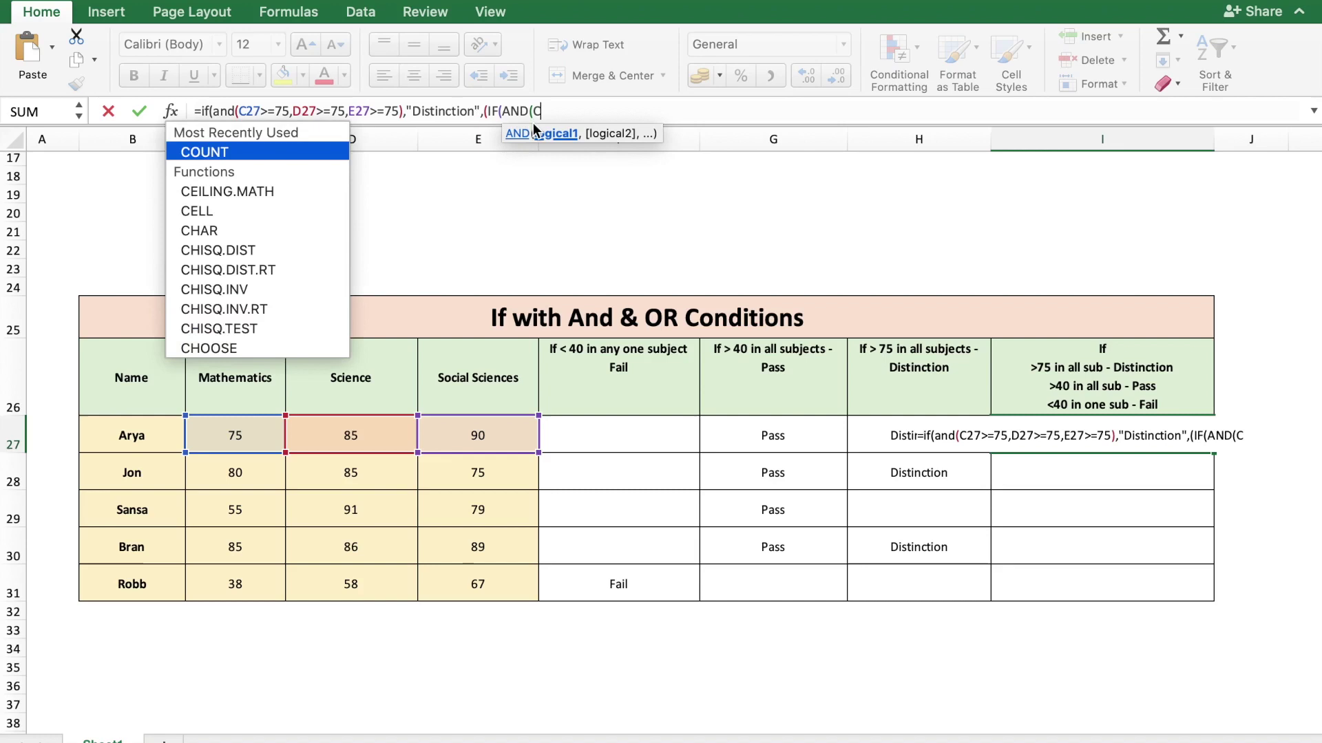
pyautogui.write('>=40,')
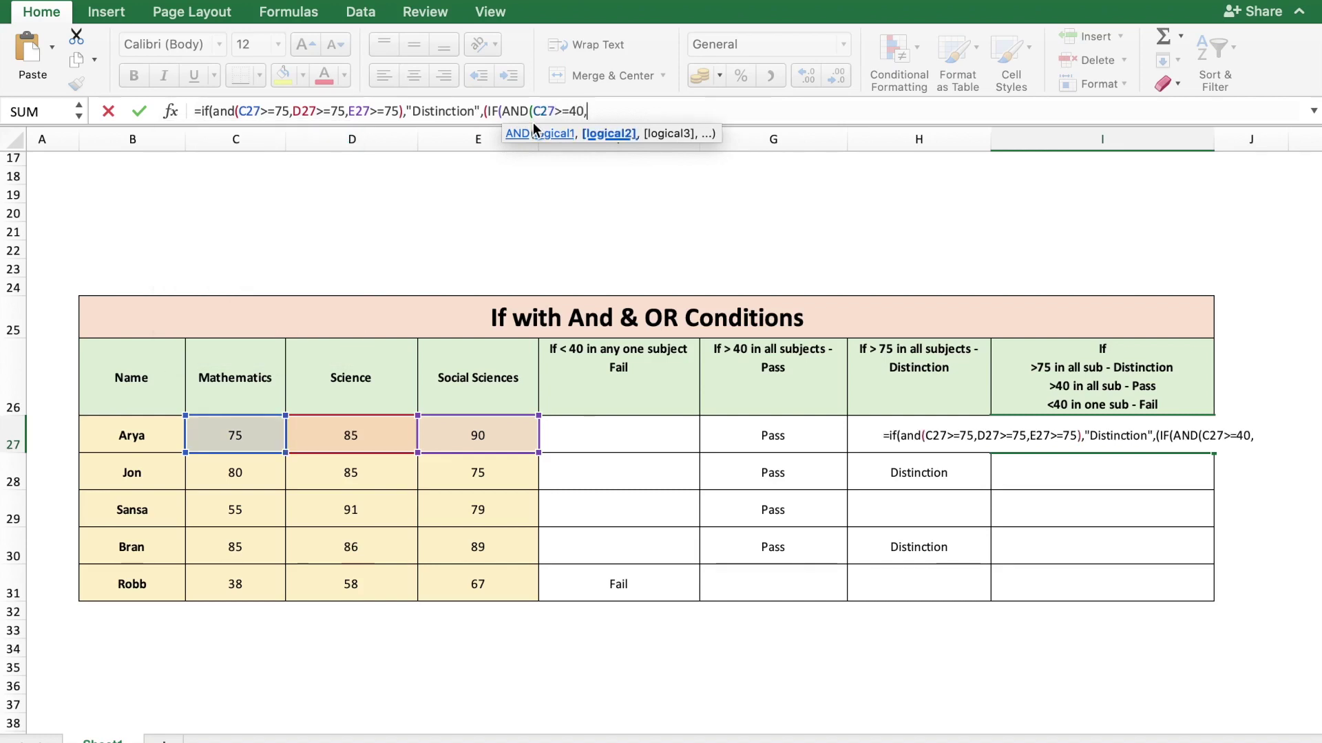
pyautogui.write('D27')
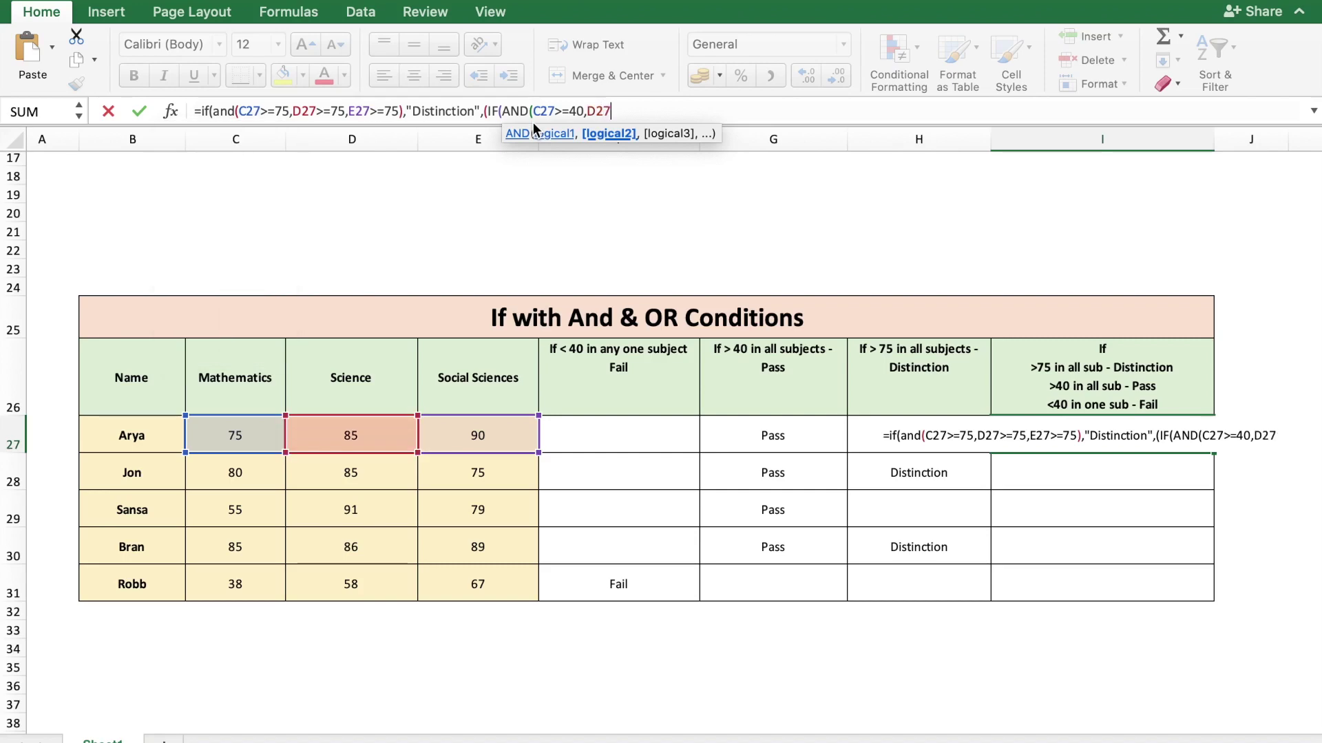
pyautogui.write('>=40,E27>')
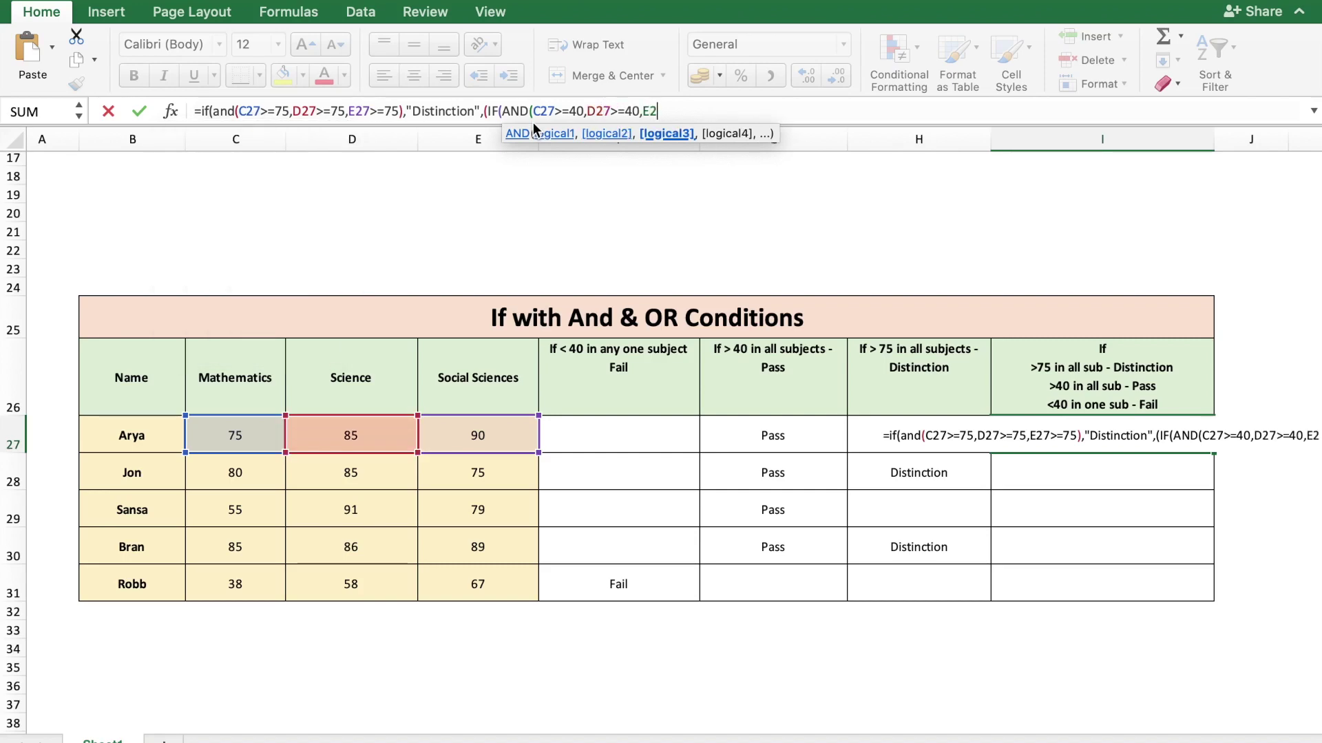
pyautogui.write('=40')
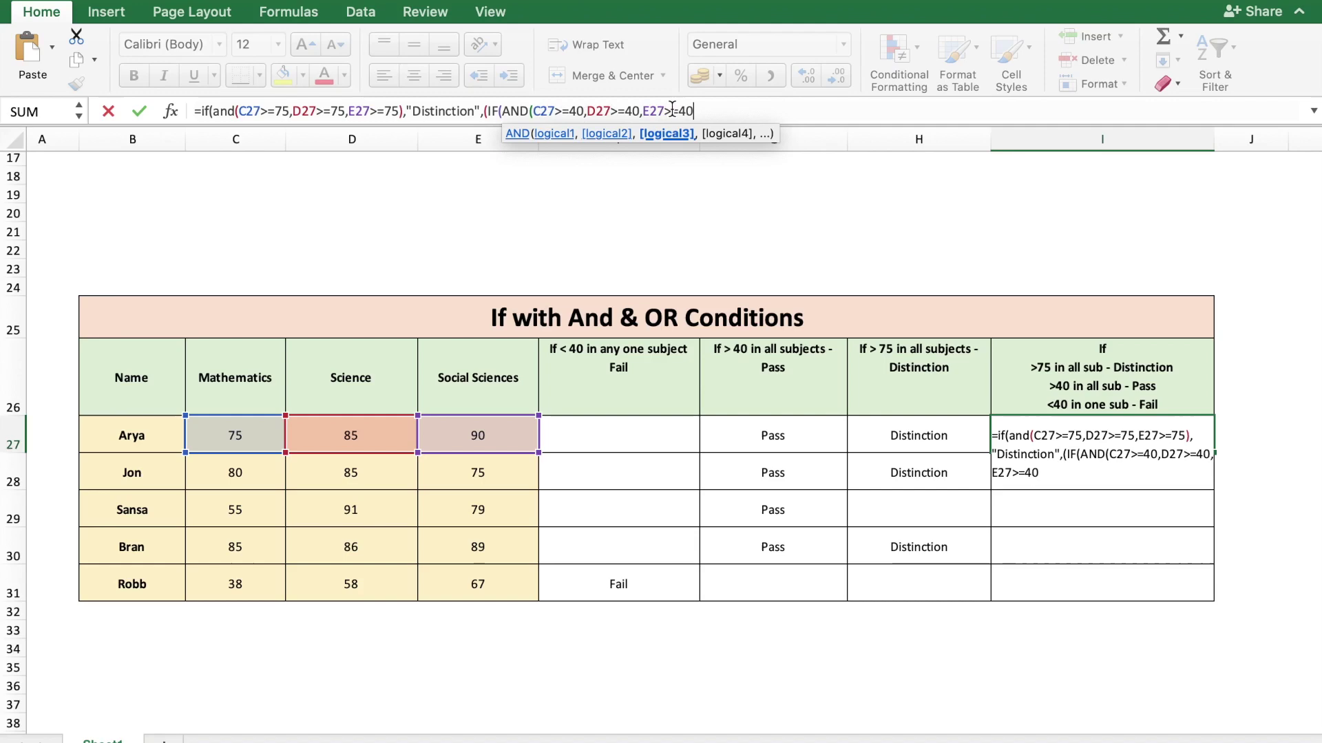
pyautogui.write(')')
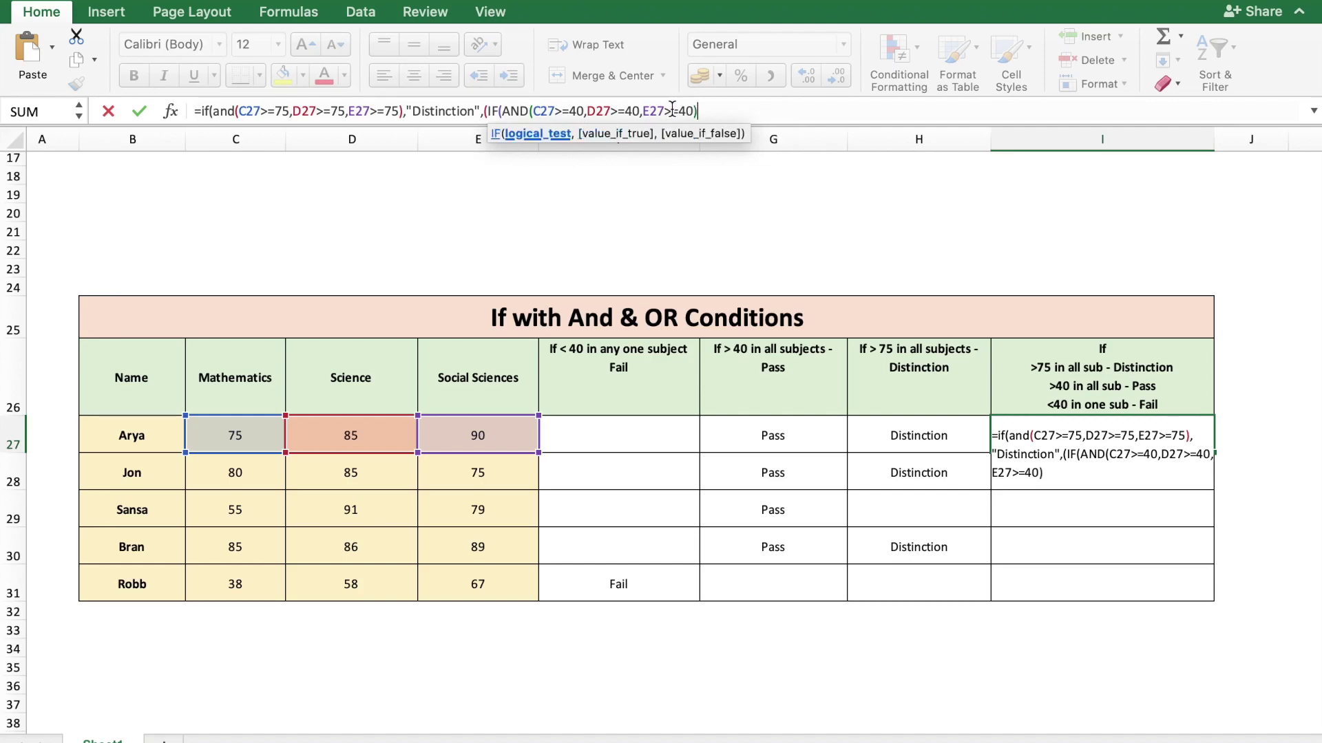
# Step: Add "Pass" as the value the nested IF in I27 returns when its AND test is true
pyautogui.click(488, 111)
pyautogui.write('(')
pyautogui.write(',')
pyautogui.write('"')
pyautogui.write('Pas')
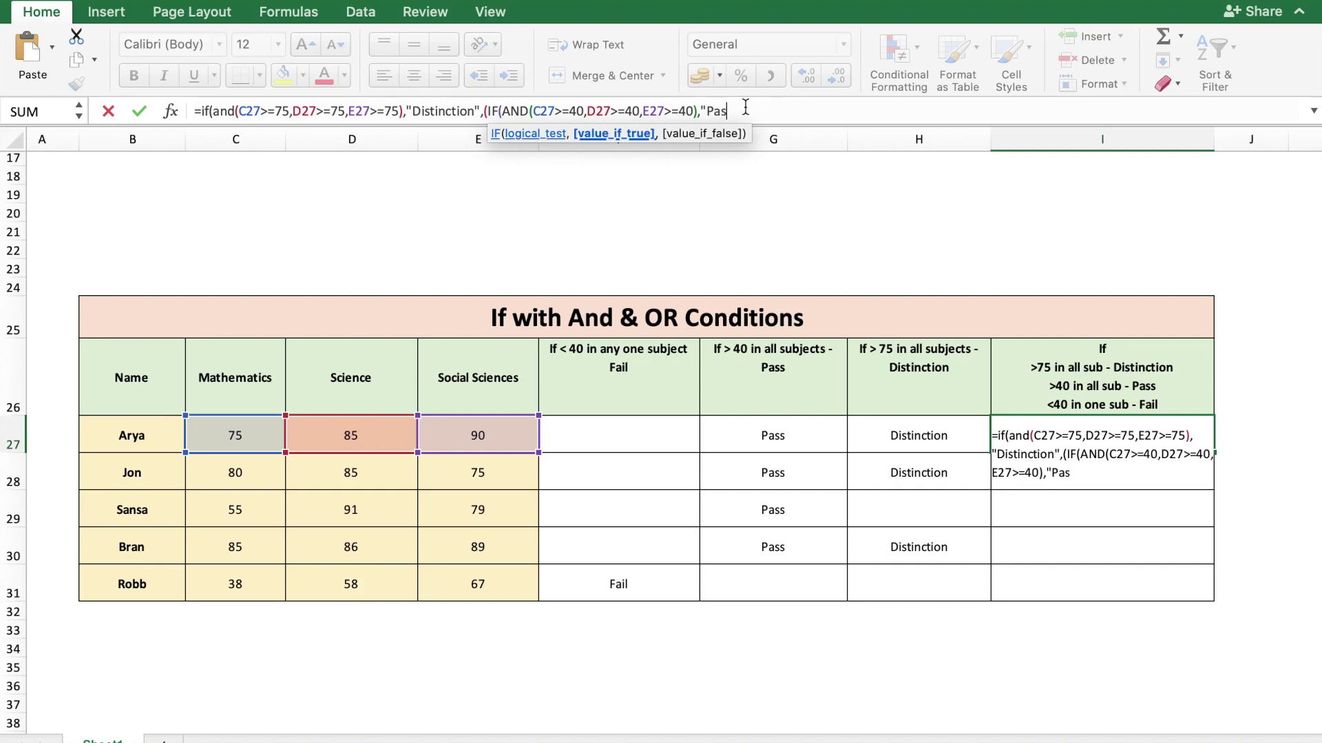
pyautogui.write('s",')
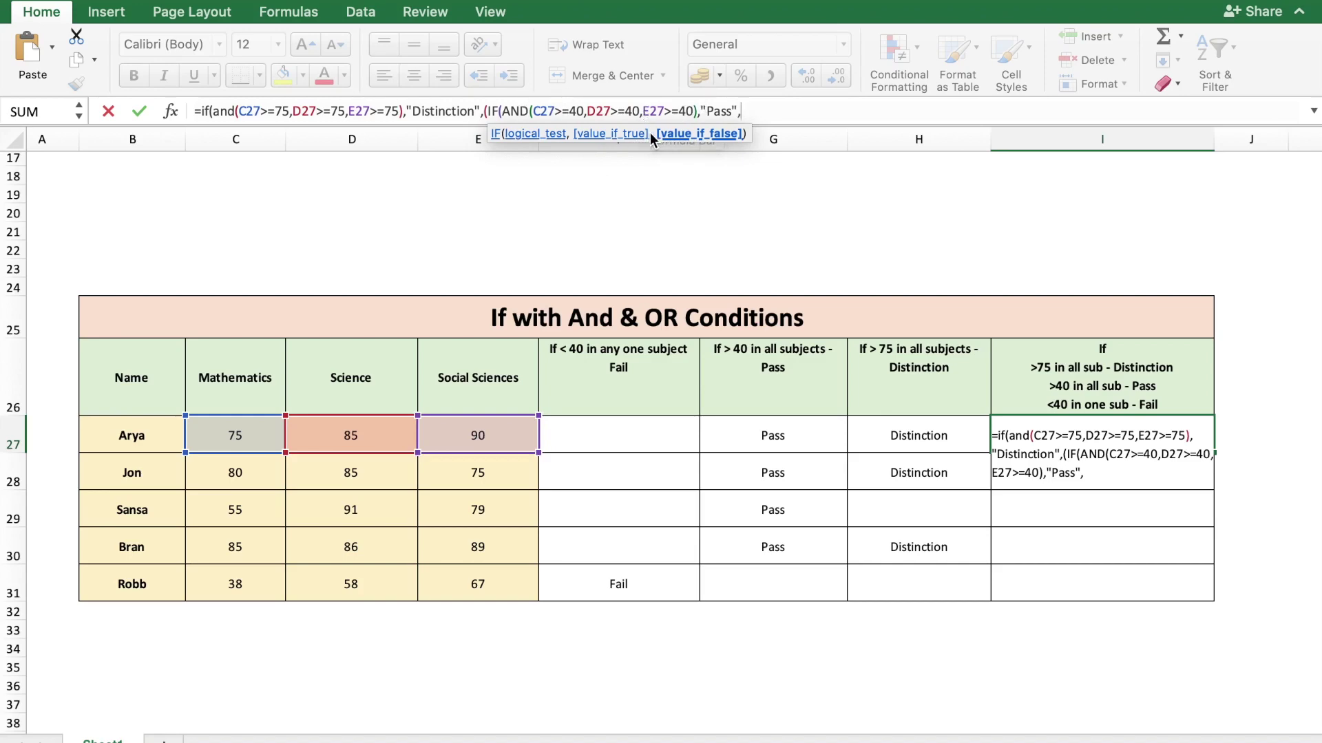
# Step: Set "Fail" as the nested IF's value-if-false, close all open brackets and enter the formula in I27
pyautogui.write('"Fail")')
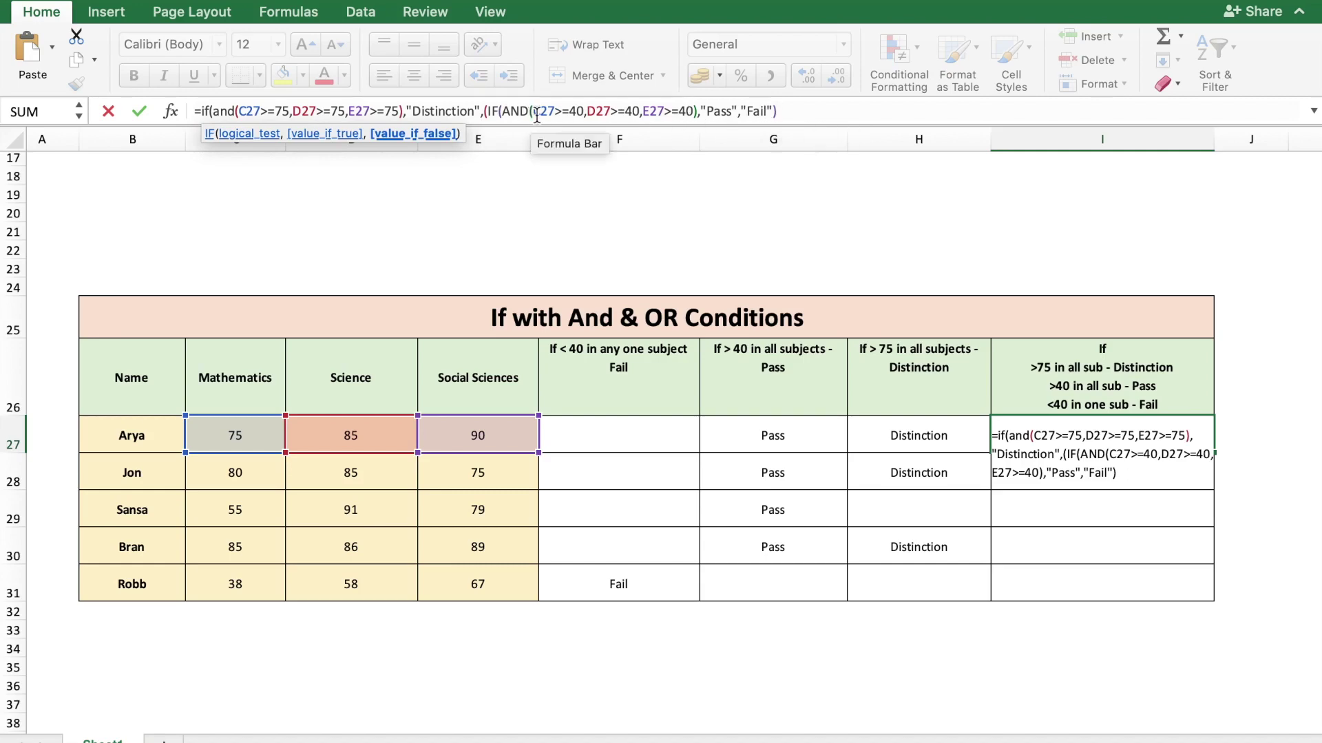
pyautogui.write(')')
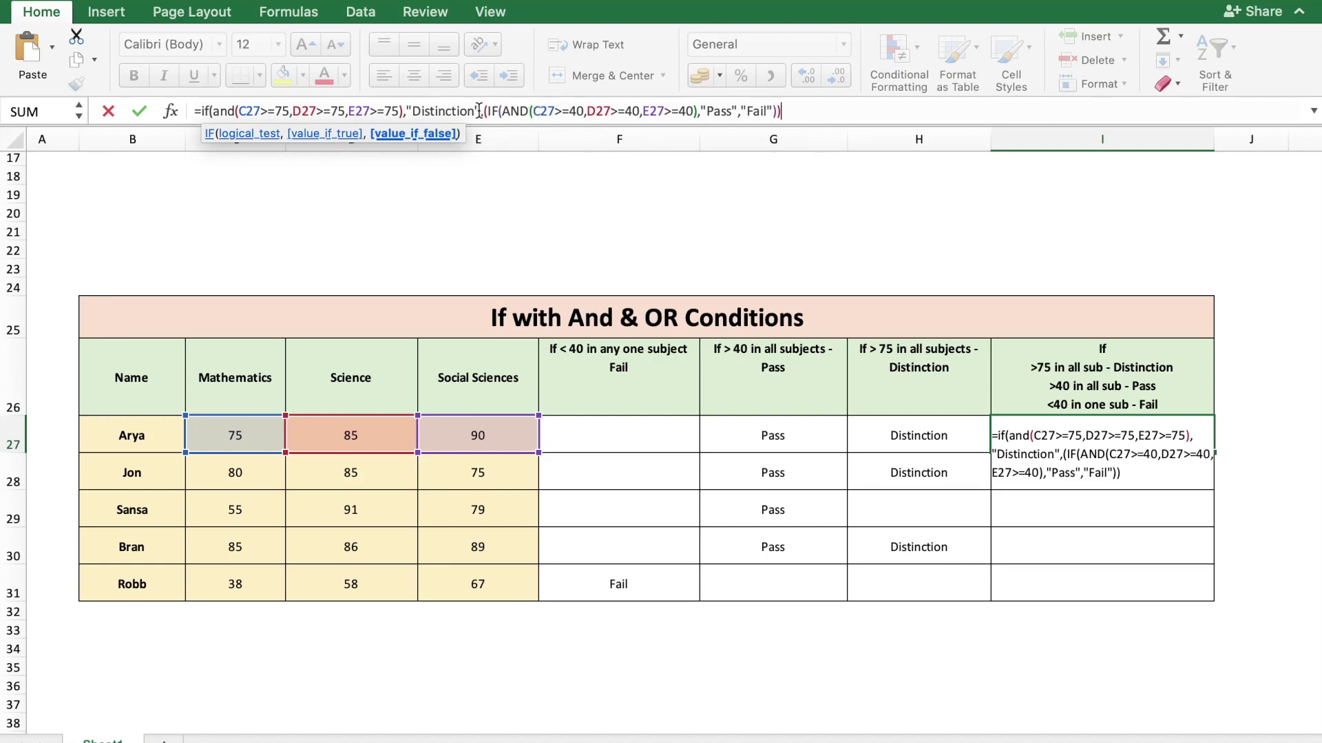
pyautogui.write(')')
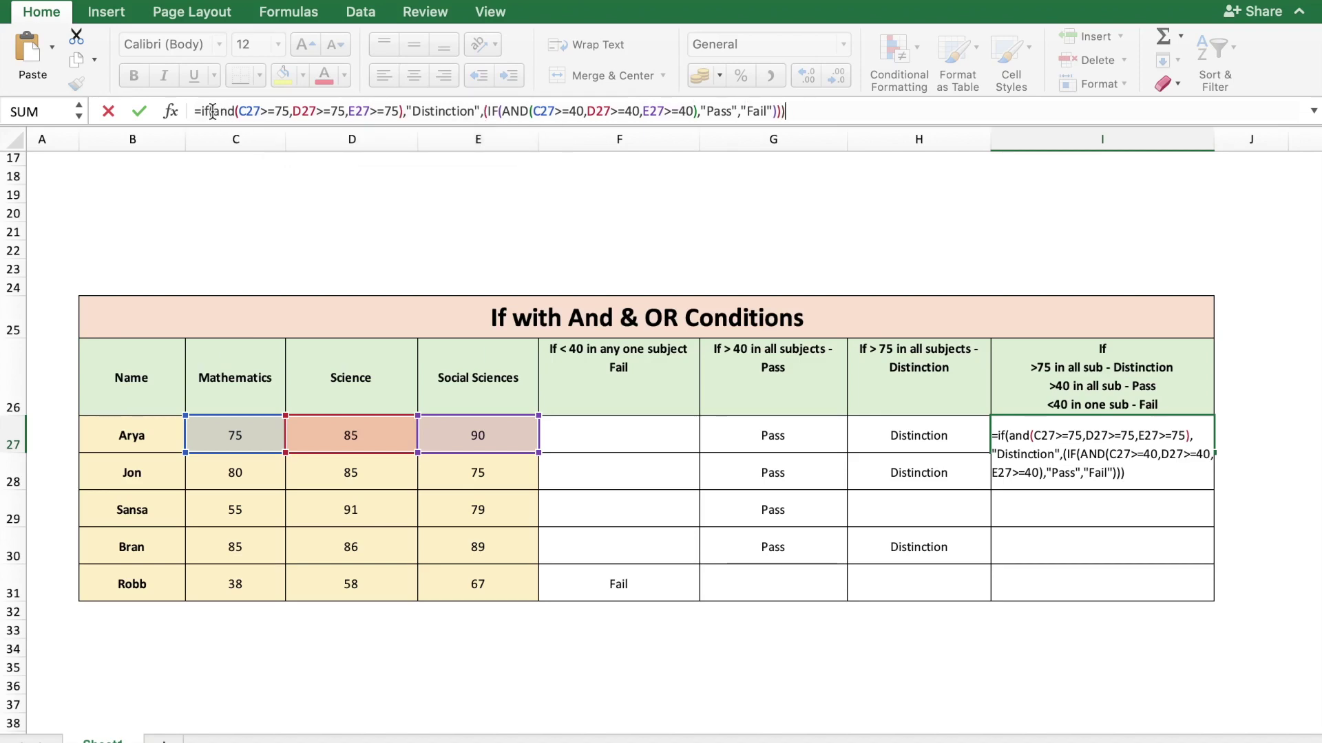
pyautogui.press('Return')
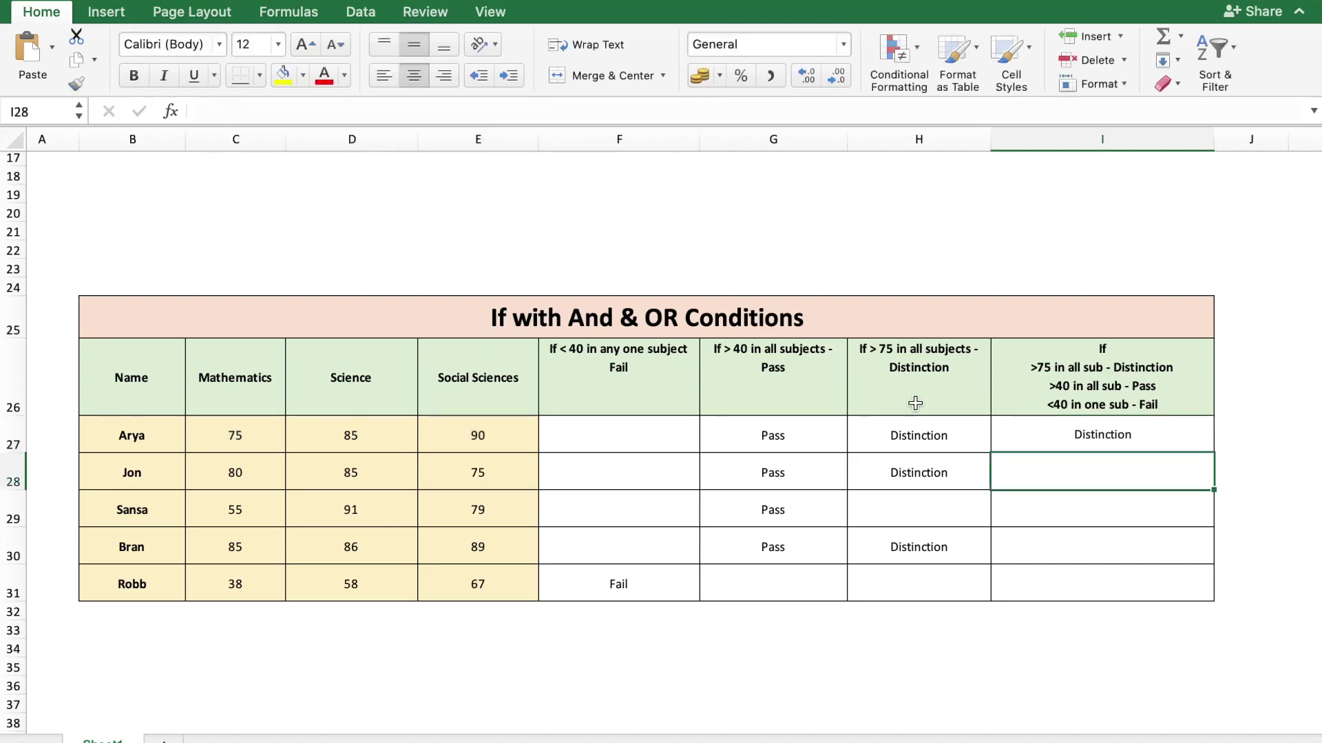
# Step: Fill the combined grading formula from I27 down through I31, then reselect I27 to show its formula
pyautogui.click(1163, 437)
pyautogui.doubleClick(1214, 454)
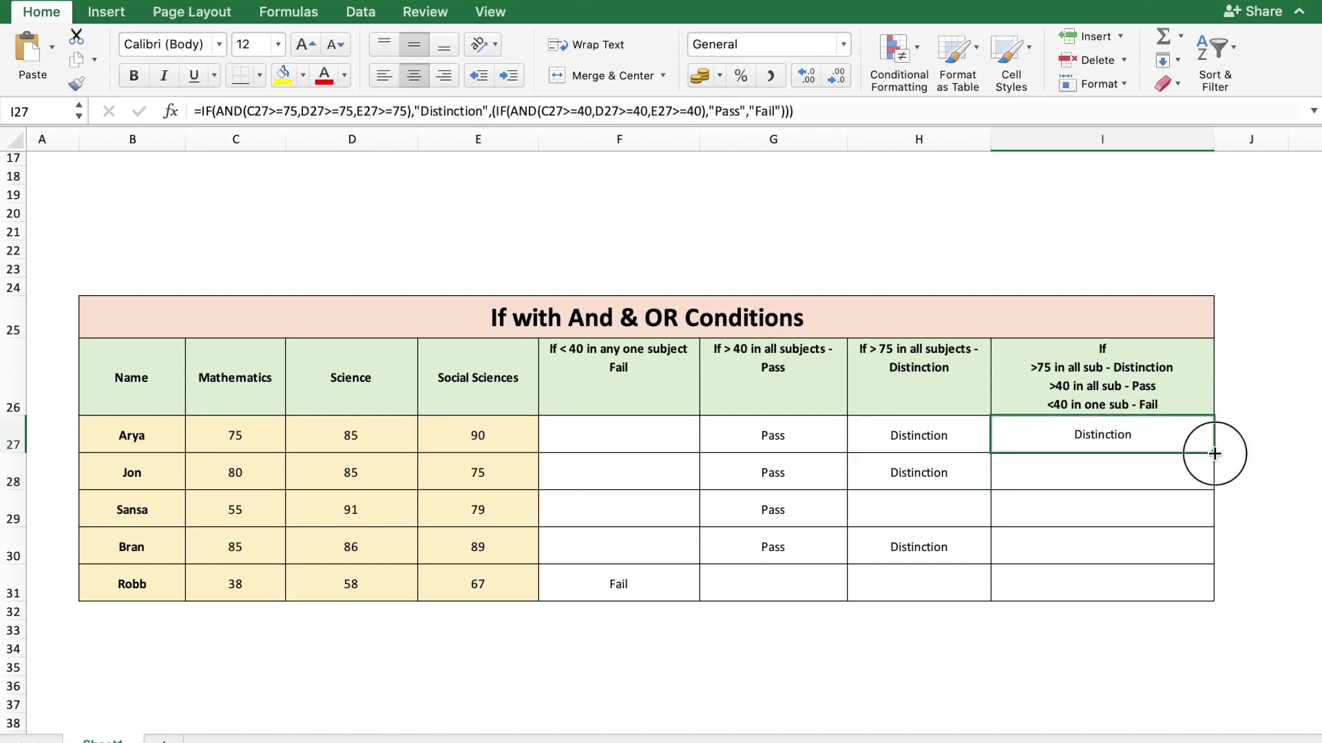
pyautogui.click(947, 662)
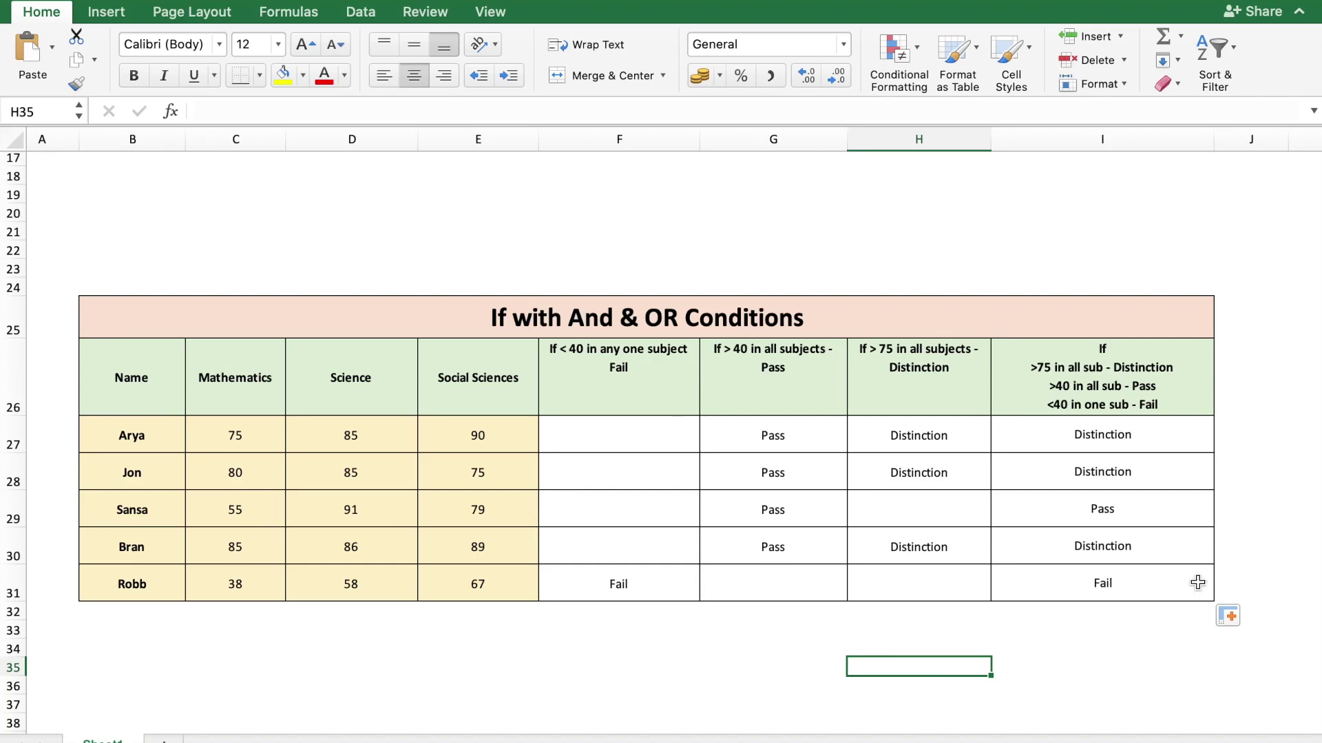
pyautogui.click(1165, 434)
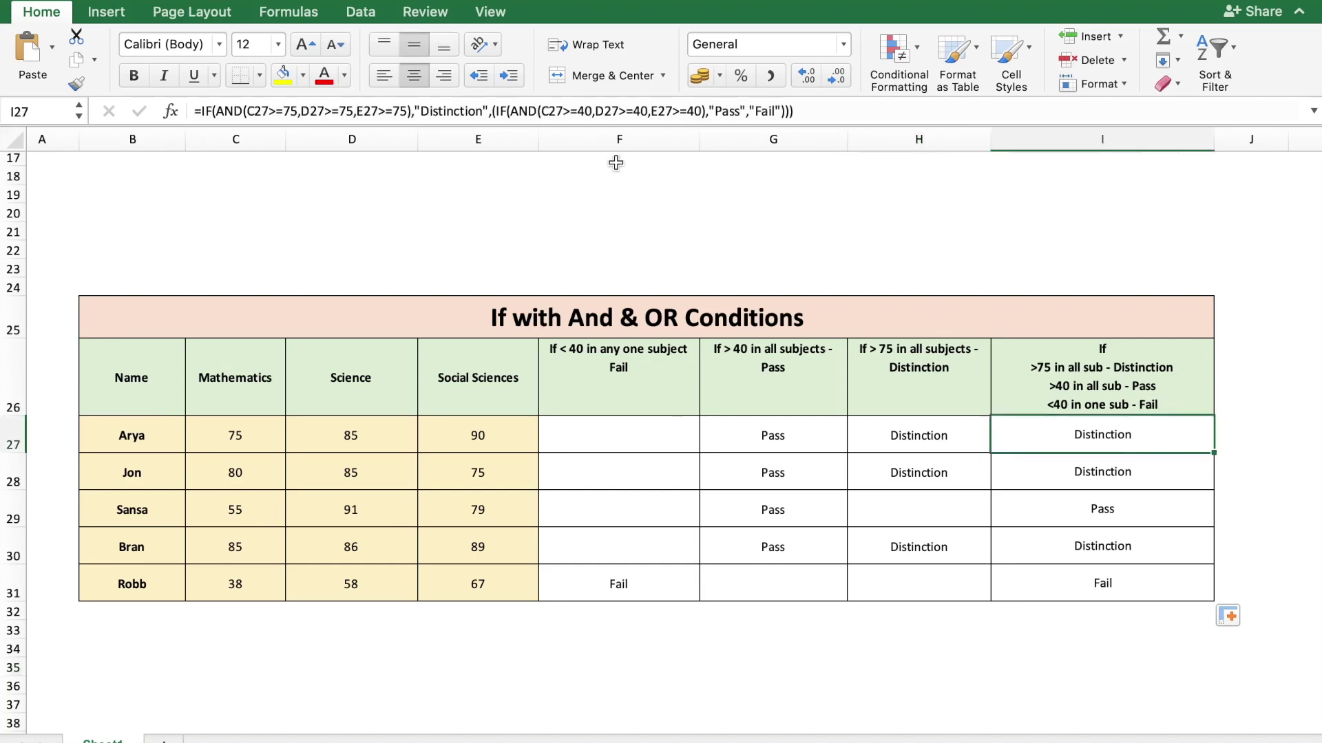